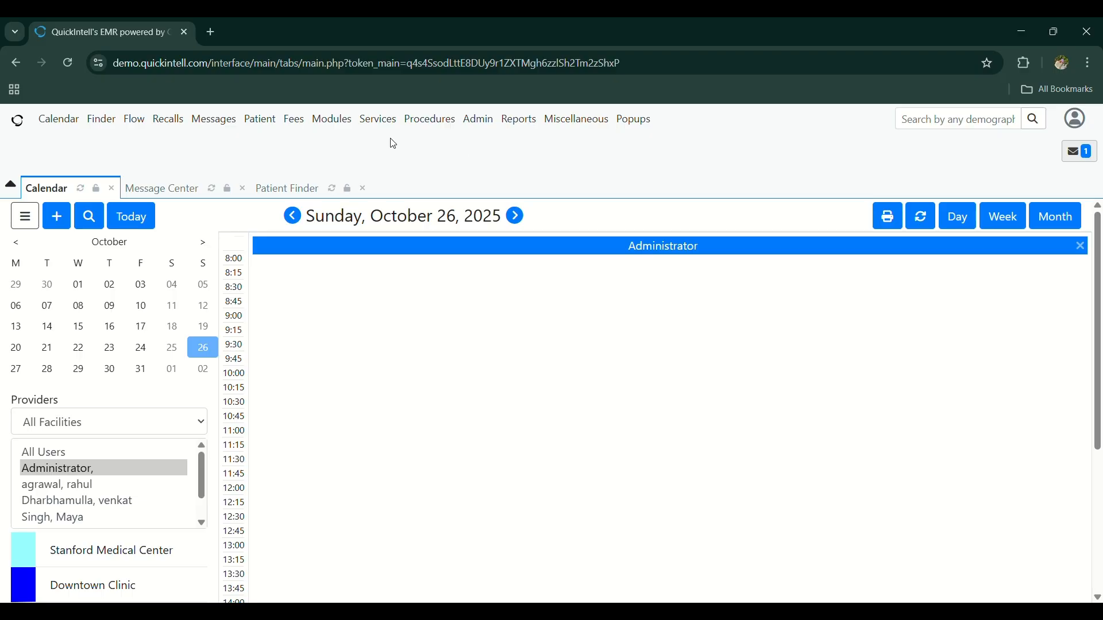
Bring up the Patient menu (New/Search, Dashboard, Visits, Records) from the calendar
{"action": "mouse_move", "coordinate": [255, 124]}
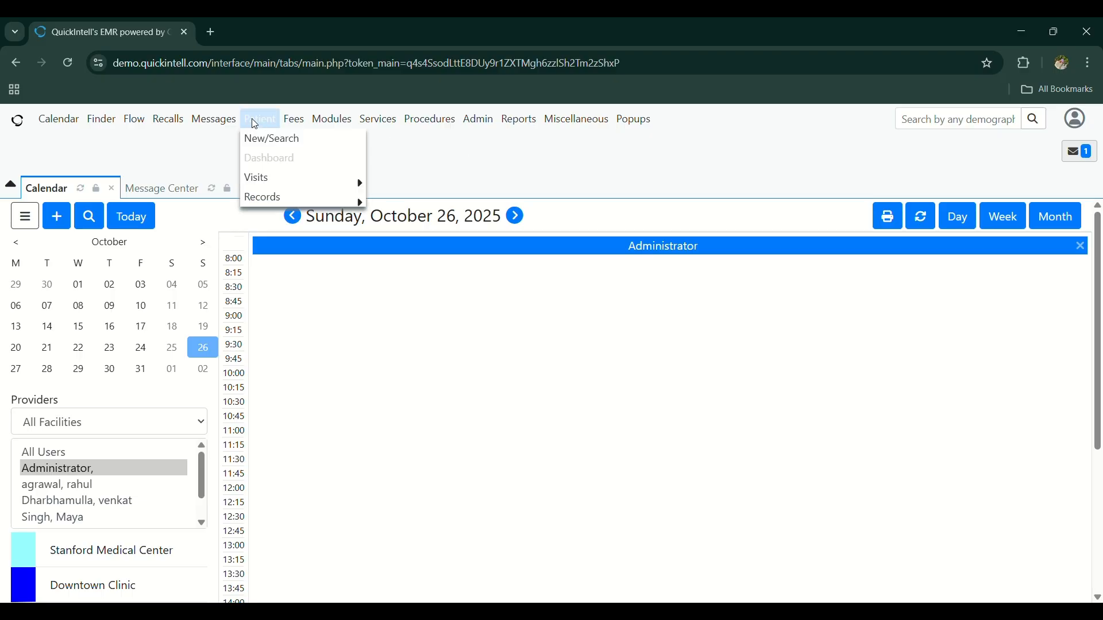
On the new patient form, enter the patient's first name, last name and birth first name
{"action": "left_click", "coordinate": [261, 138]}
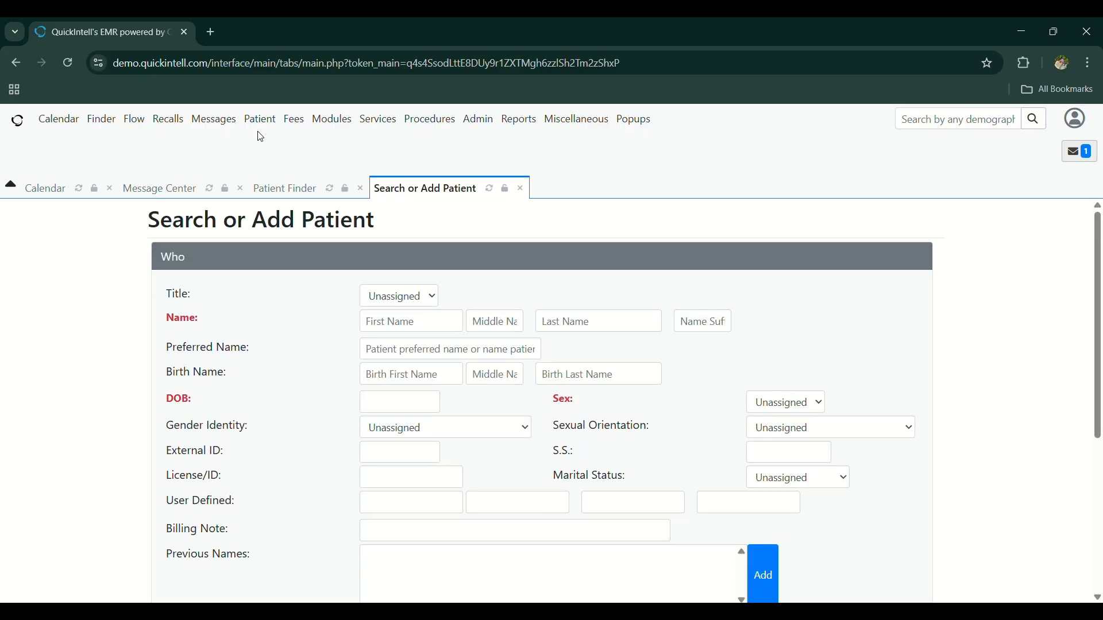
{"action": "left_click", "coordinate": [391, 325]}
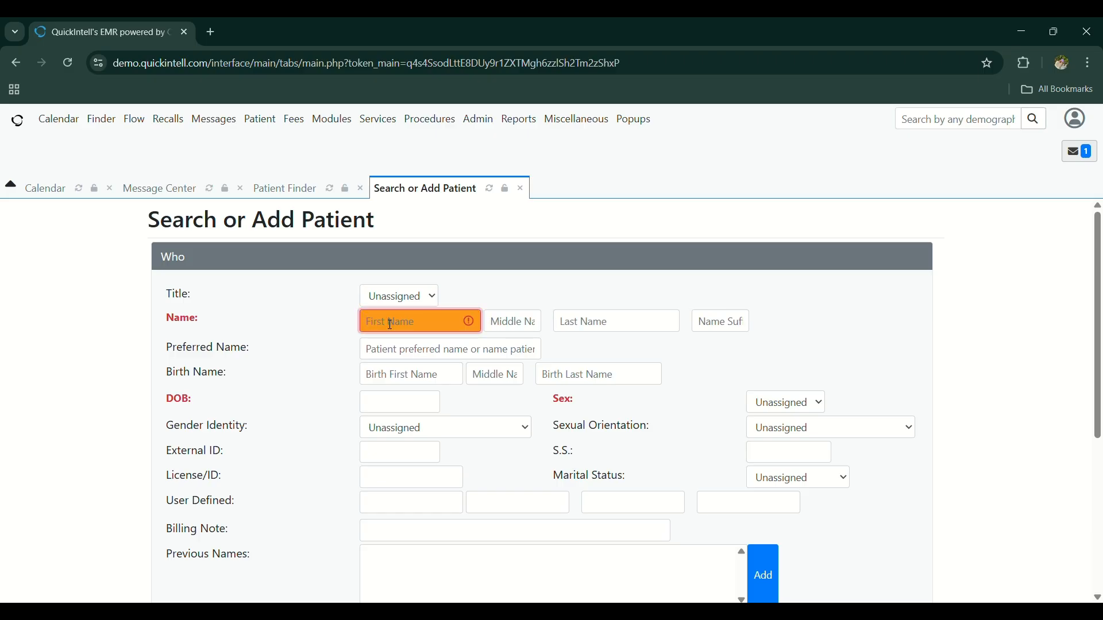
{"action": "type", "text": "J"}
{"action": "type", "text": "O"}
{"action": "type", "text": "oel"}
{"action": "left_click", "coordinate": [610, 328]}
{"action": "type", "text": "Smith"}
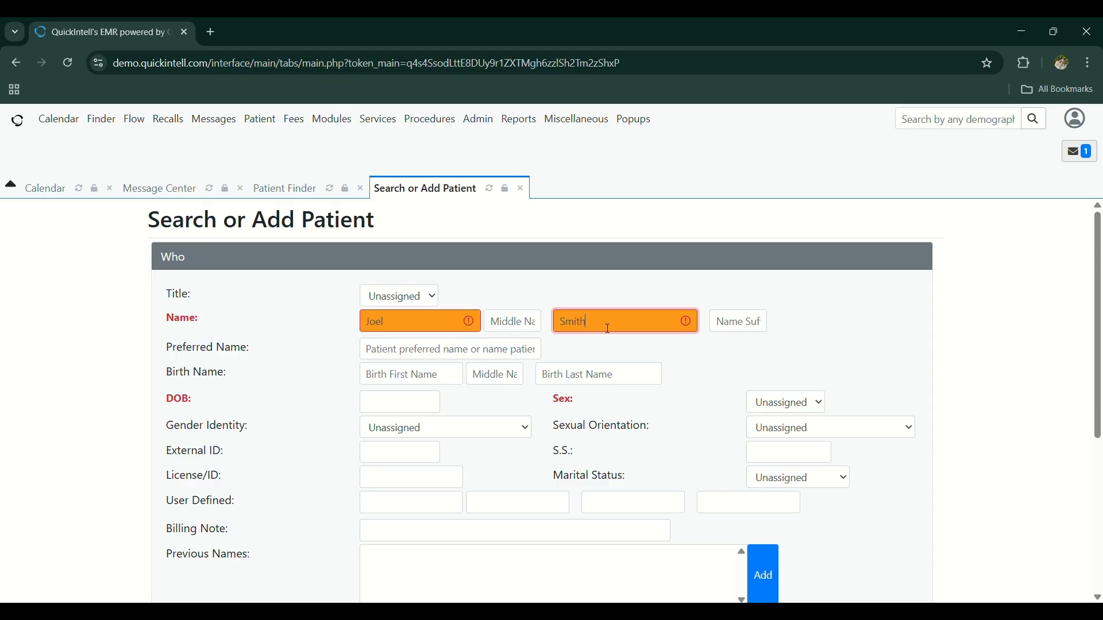
{"action": "left_click", "coordinate": [403, 374]}
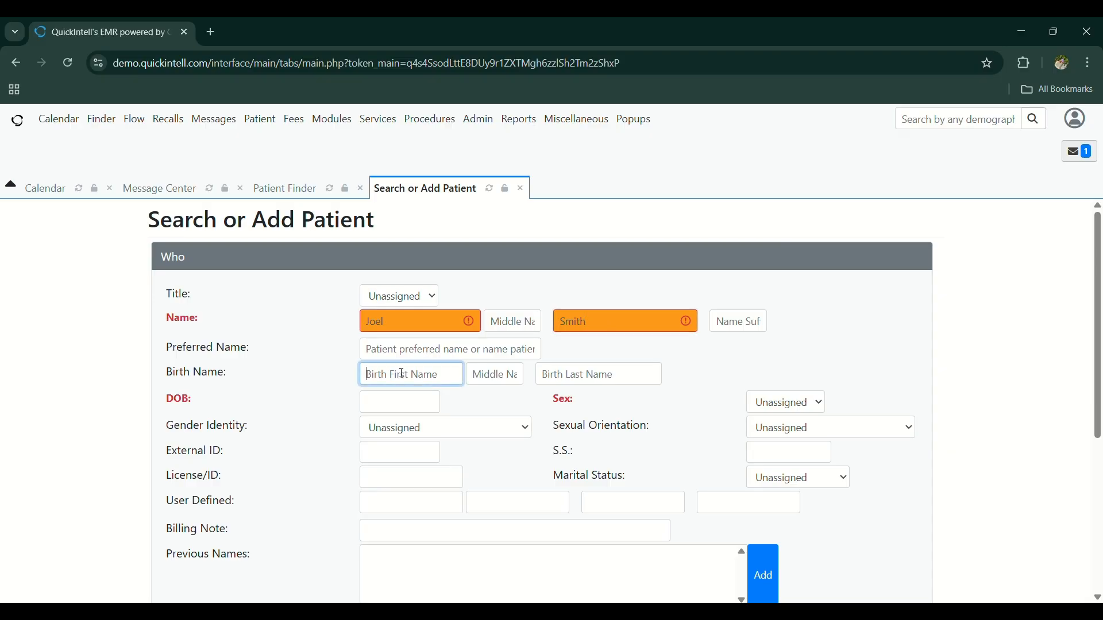
{"action": "type", "text": "Joel"}
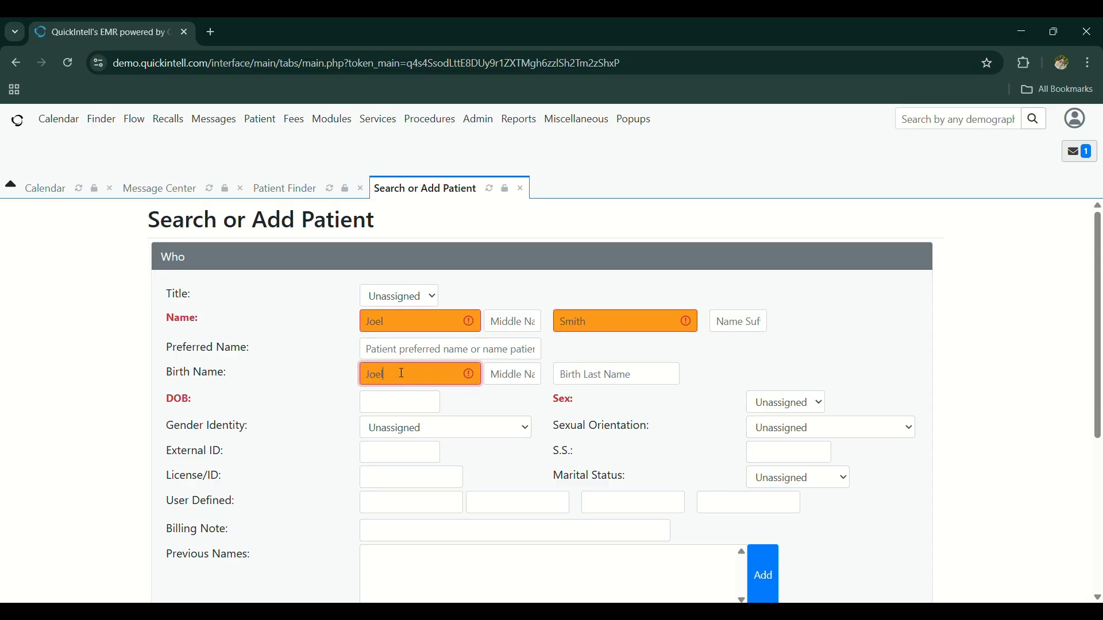
Set date of birth 2025-09-01, sex Male and gender identity Identifies as Male
{"action": "left_click", "coordinate": [380, 403]}
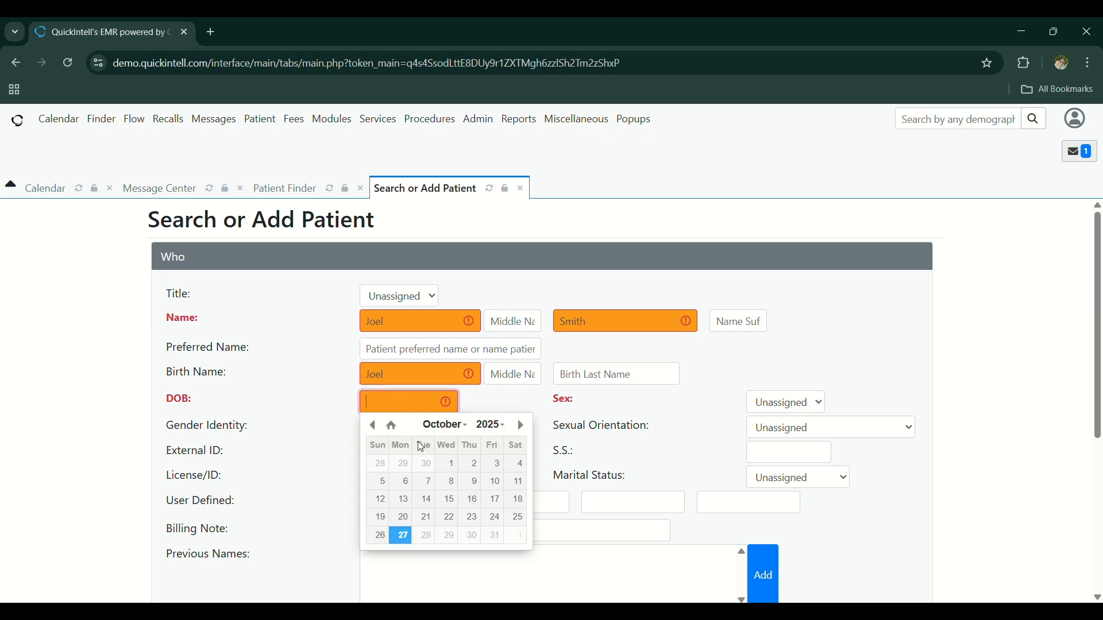
{"action": "left_click", "coordinate": [373, 425]}
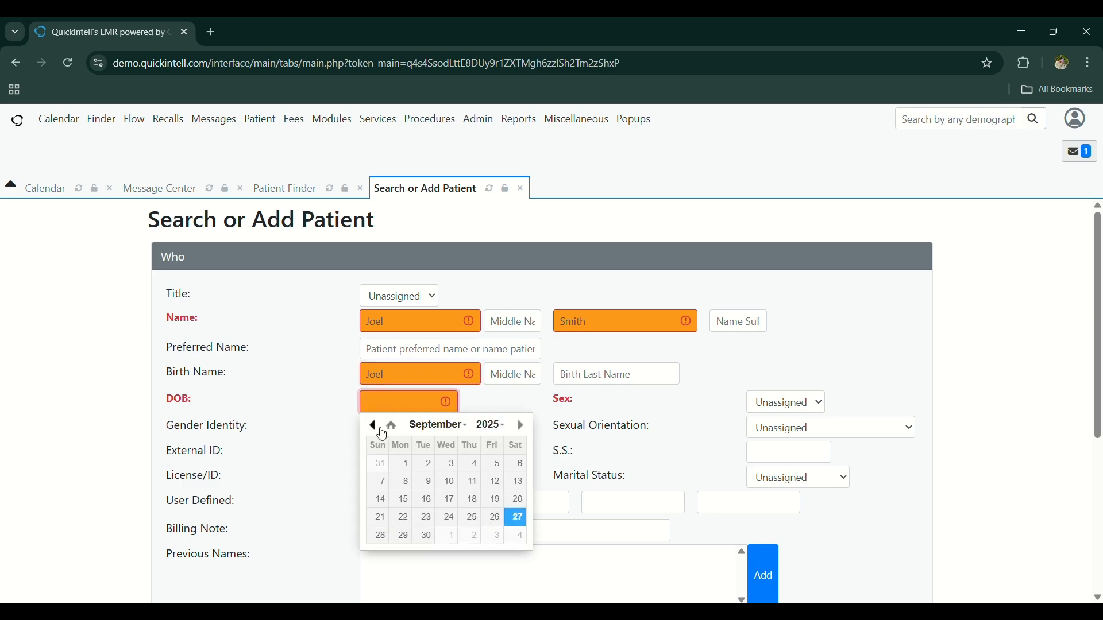
{"action": "left_click", "coordinate": [415, 471]}
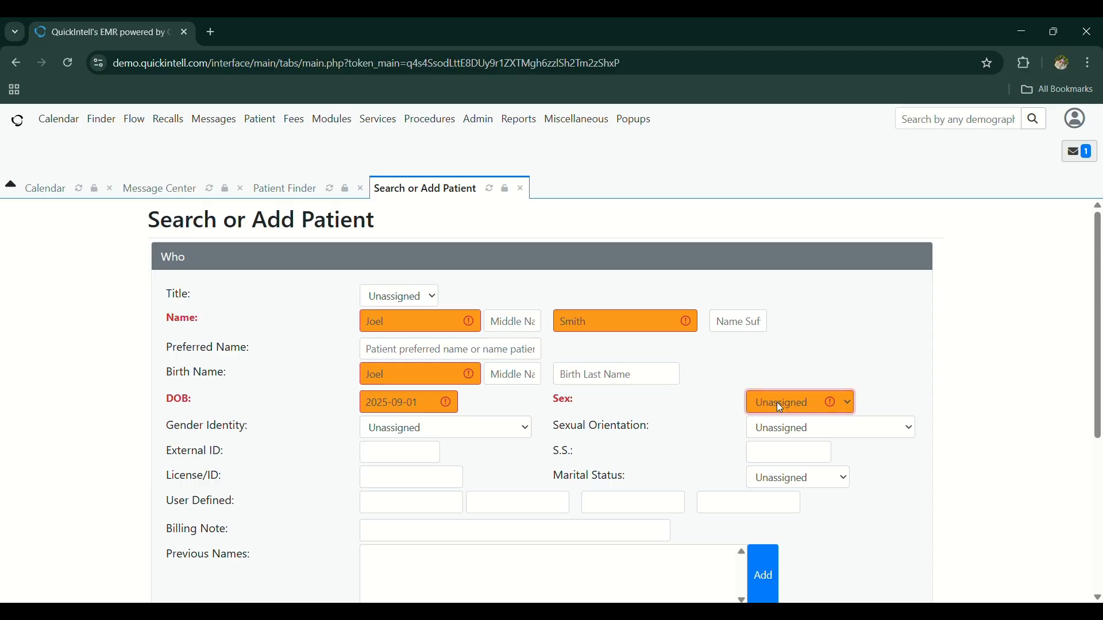
{"action": "left_click", "coordinate": [786, 464]}
{"action": "scroll", "coordinate": [437, 439], "scroll_direction": "down", "scroll_amount": 1}
{"action": "scroll", "coordinate": [437, 438], "scroll_direction": "down", "scroll_amount": 1}
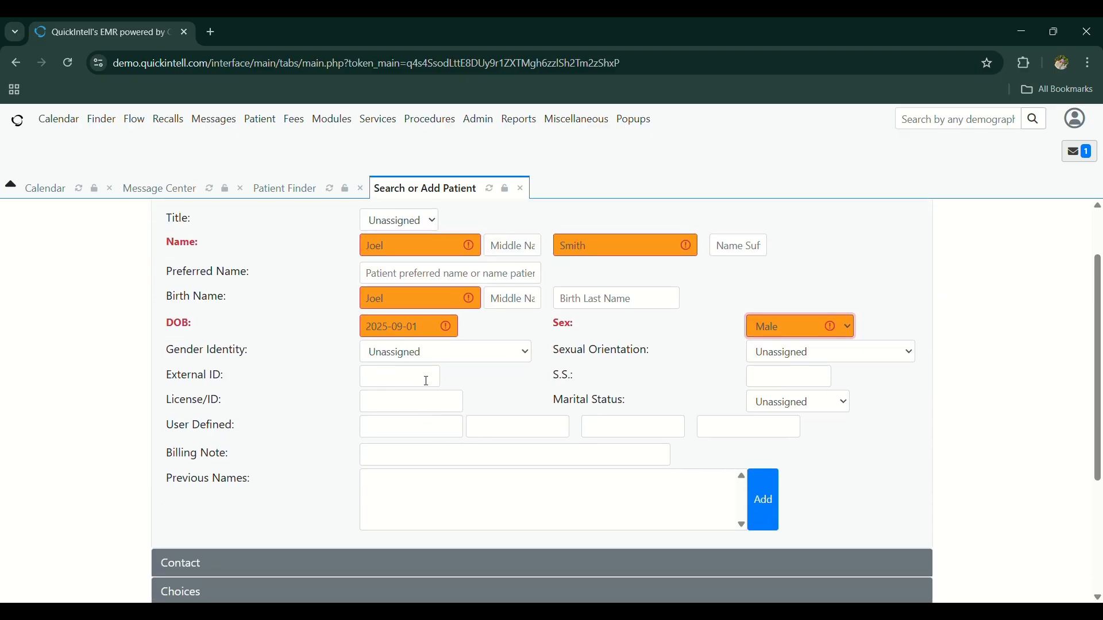
{"action": "left_click", "coordinate": [432, 355]}
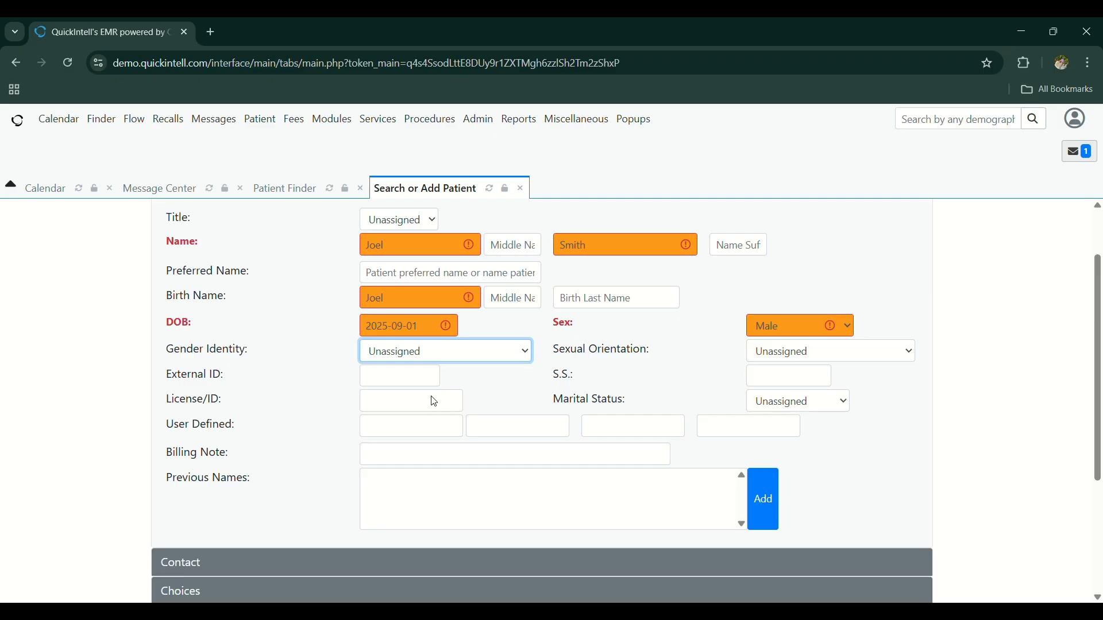
{"action": "left_click", "coordinate": [437, 400]}
{"action": "scroll", "coordinate": [438, 339], "scroll_direction": "down", "scroll_amount": 1}
{"action": "scroll", "coordinate": [439, 336], "scroll_direction": "up", "scroll_amount": 2}
{"action": "scroll", "coordinate": [440, 336], "scroll_direction": "down", "scroll_amount": 3}
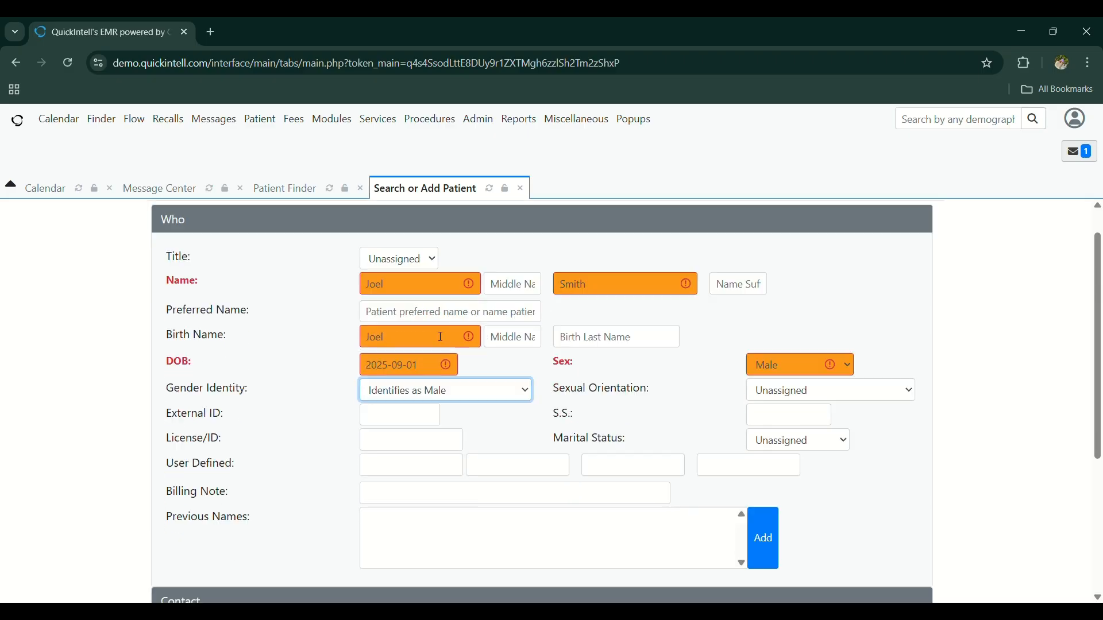
{"action": "scroll", "coordinate": [439, 338], "scroll_direction": "down", "scroll_amount": 1}
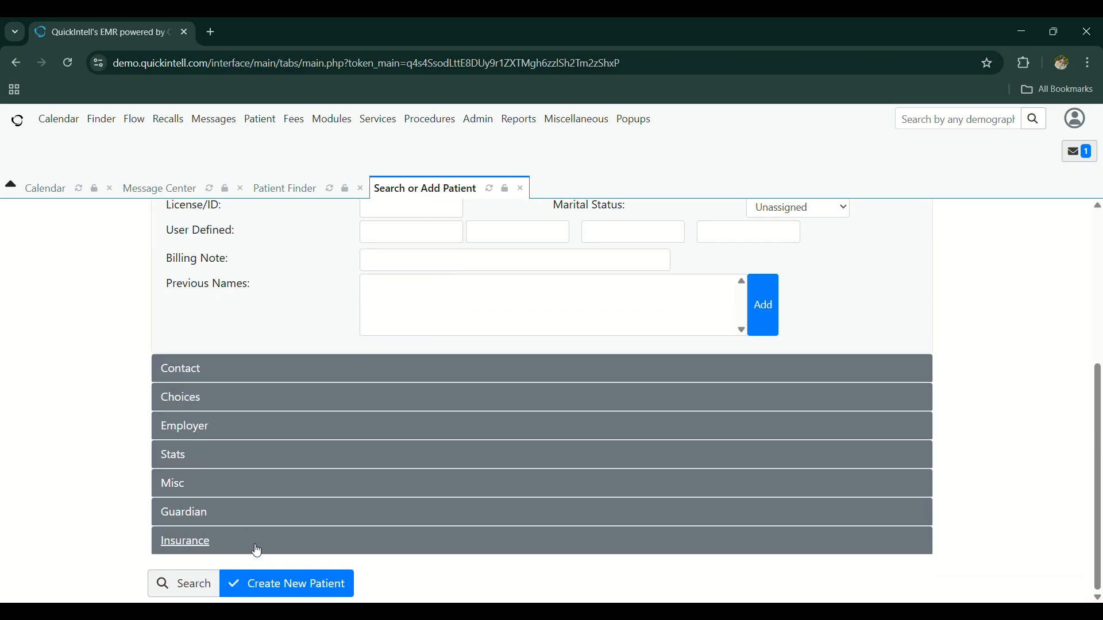
Create the patient despite the similar-record match and dismiss the Clinical Reminders alert
{"action": "left_click", "coordinate": [257, 584]}
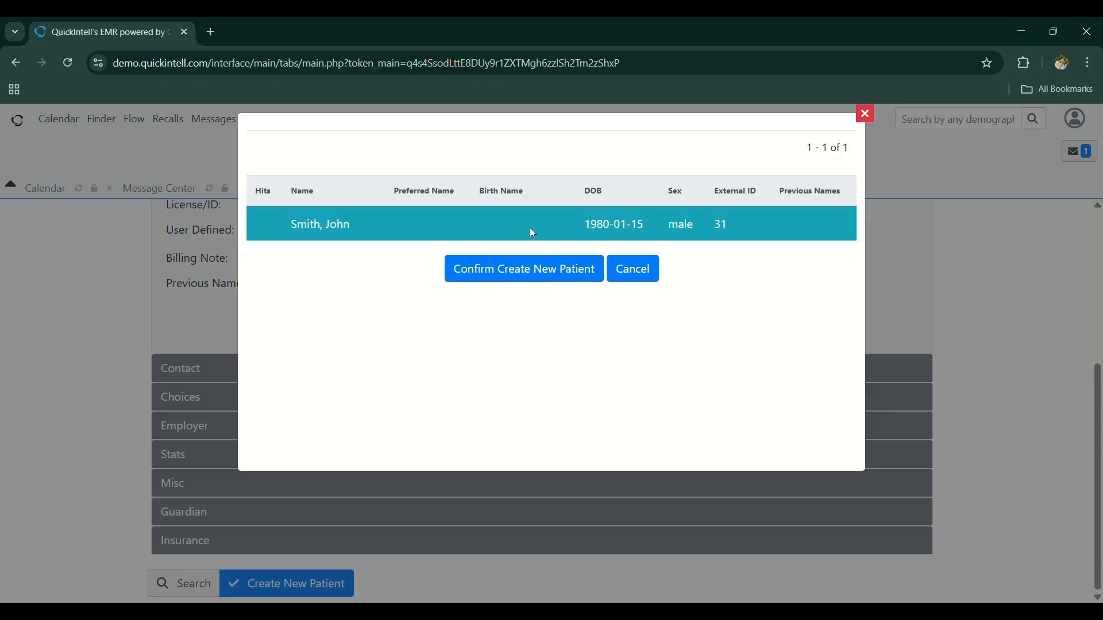
{"action": "left_click", "coordinate": [543, 268]}
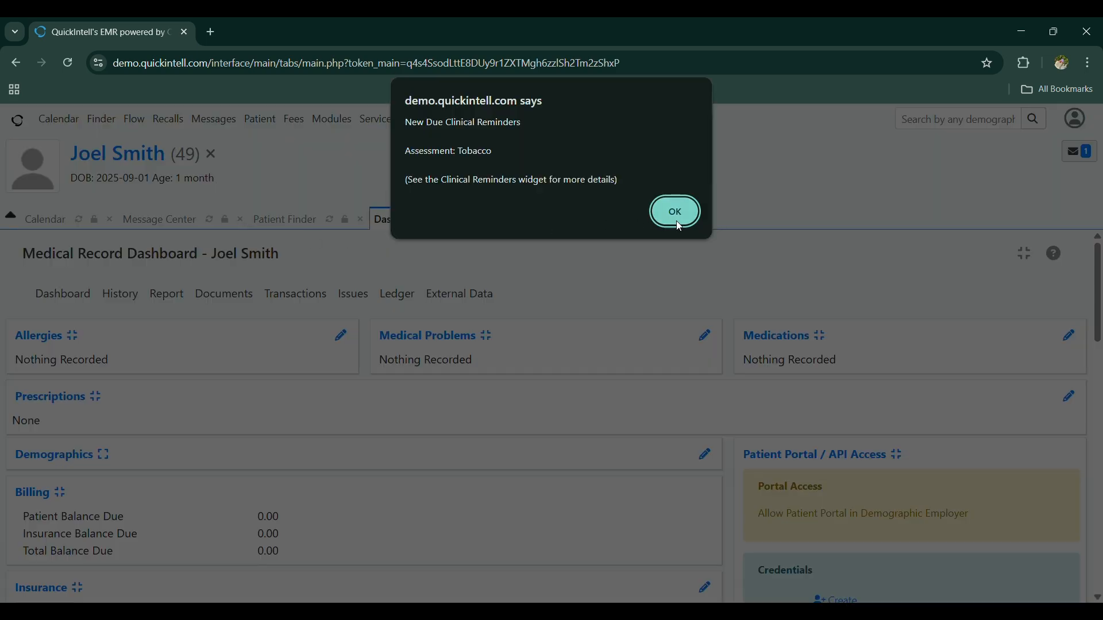
{"action": "left_click", "coordinate": [676, 212]}
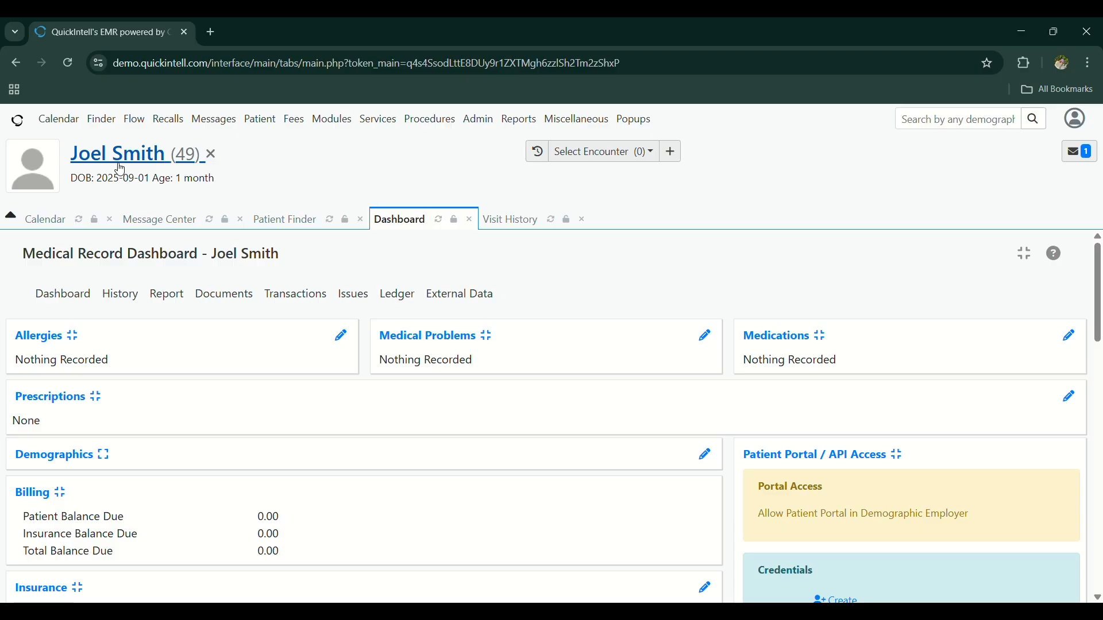
Start a new calendar appointment for the patient with category New Patient
{"action": "left_click", "coordinate": [59, 121]}
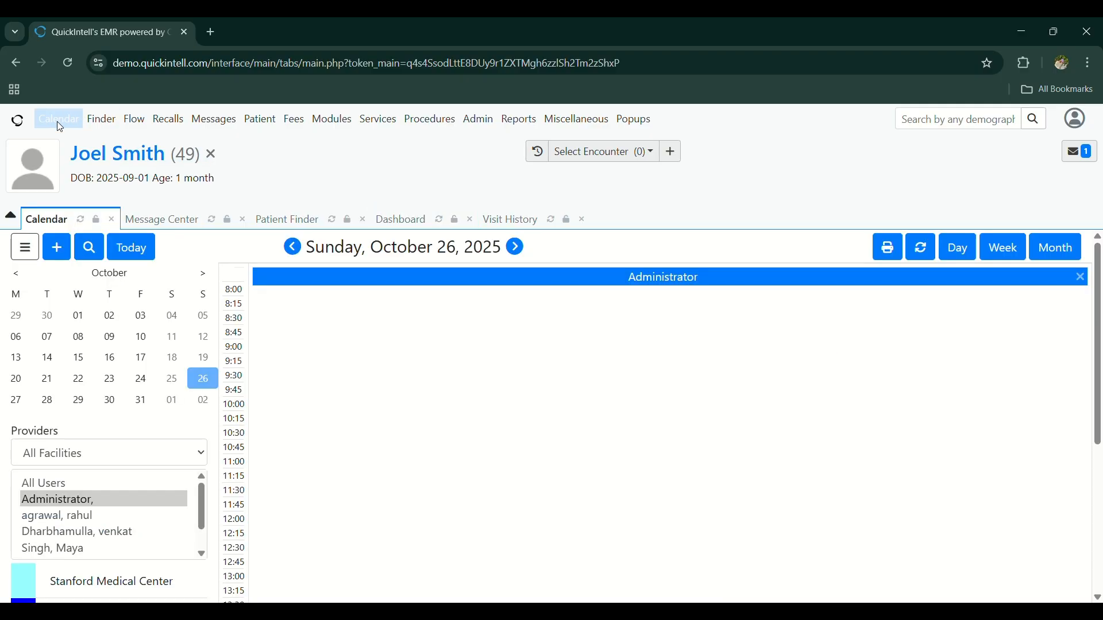
{"action": "left_click", "coordinate": [55, 247]}
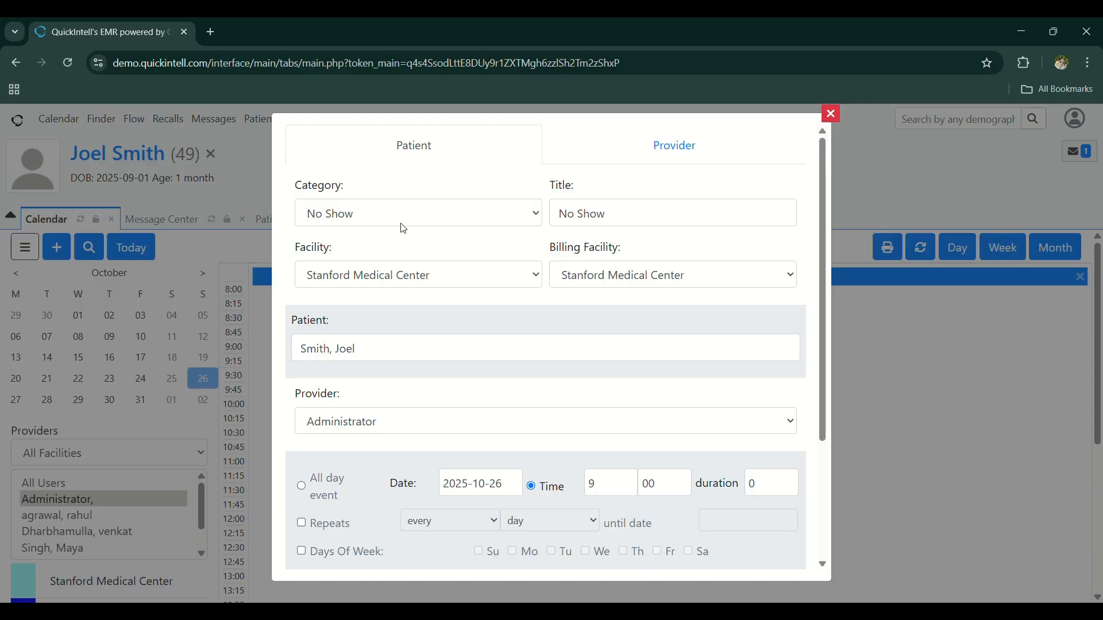
{"action": "left_click", "coordinate": [410, 209]}
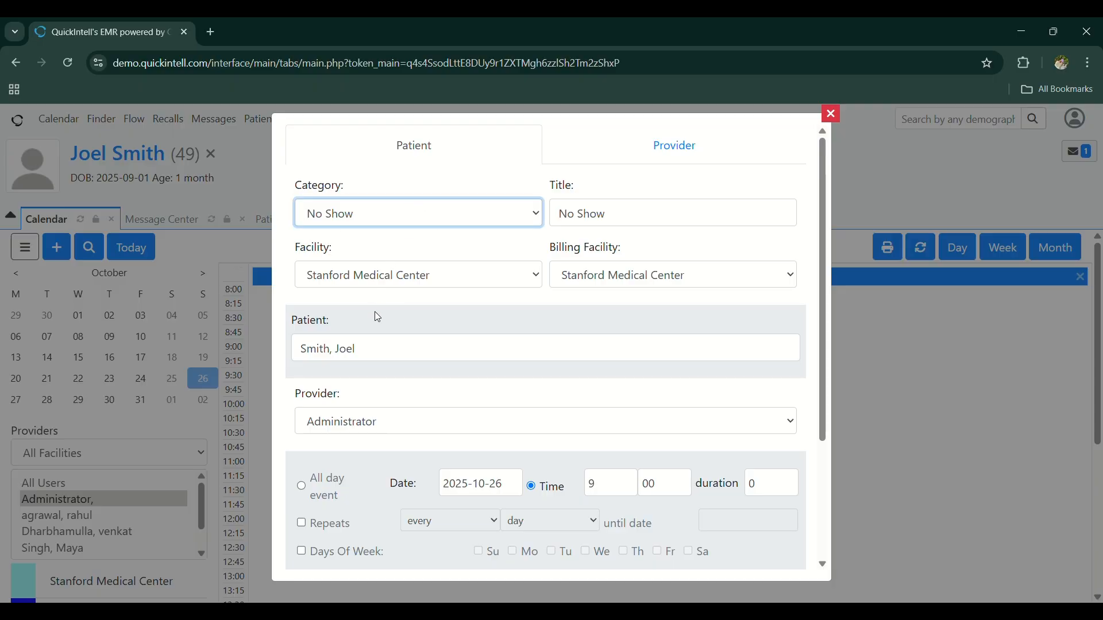
{"action": "left_click", "coordinate": [372, 330]}
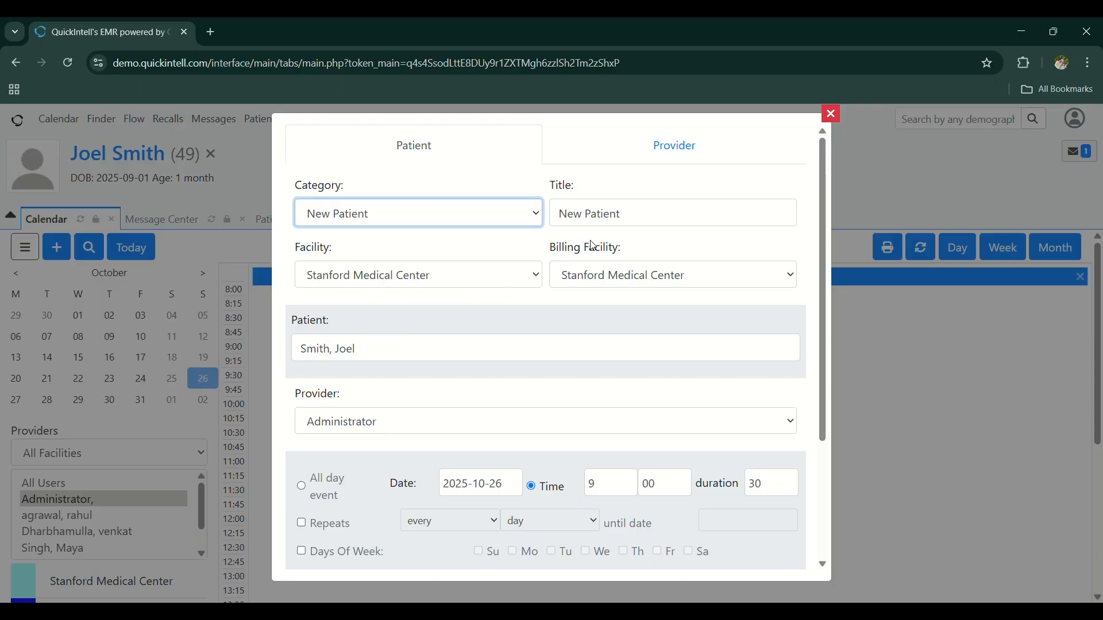
{"action": "key", "text": "Tab"}
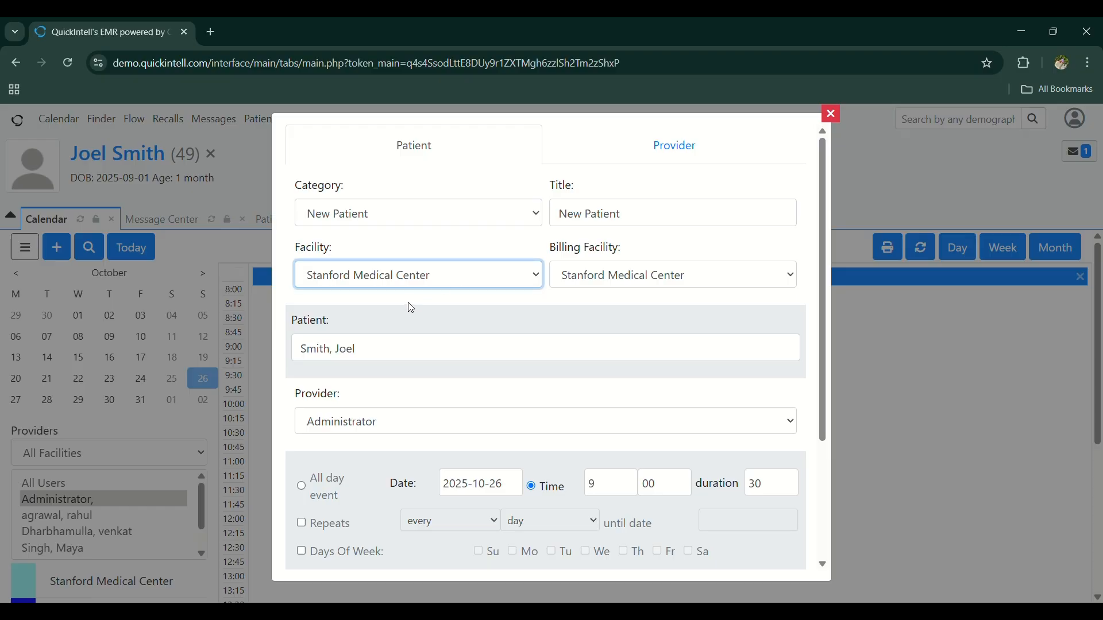
{"action": "left_click", "coordinate": [405, 352]}
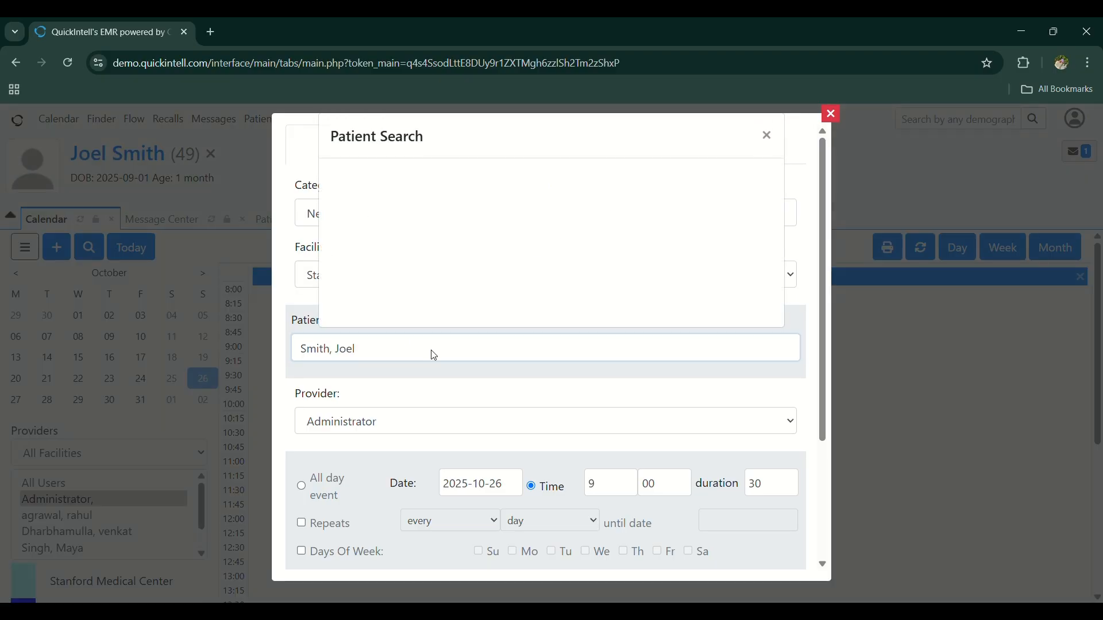
{"action": "left_click", "coordinate": [769, 136]}
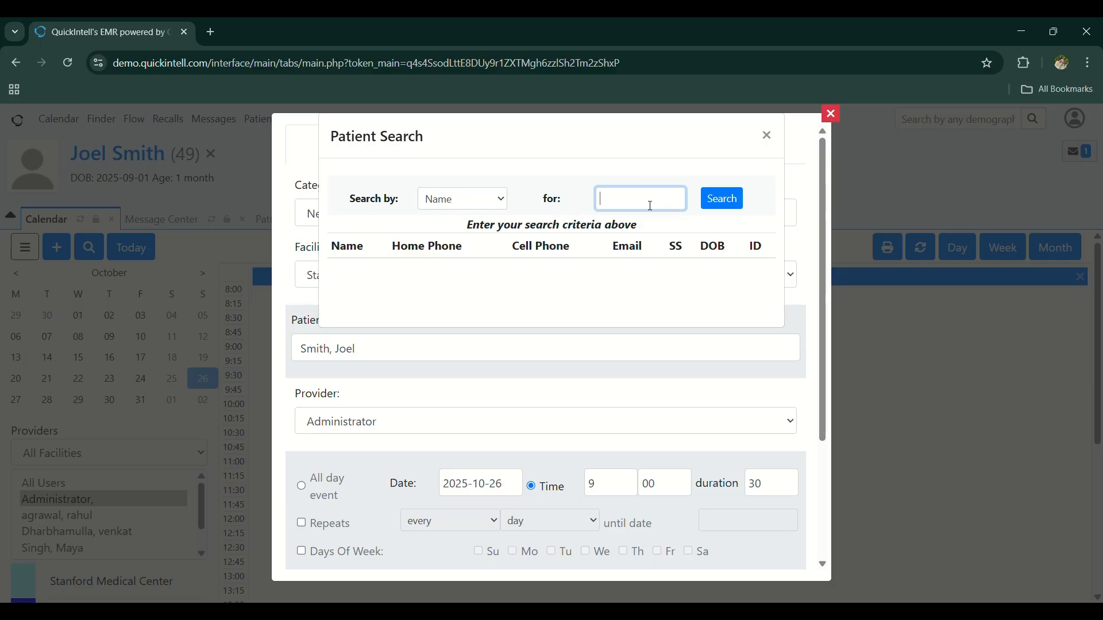
{"action": "left_click", "coordinate": [768, 137]}
{"action": "scroll", "coordinate": [544, 295], "scroll_direction": "down", "scroll_amount": 2}
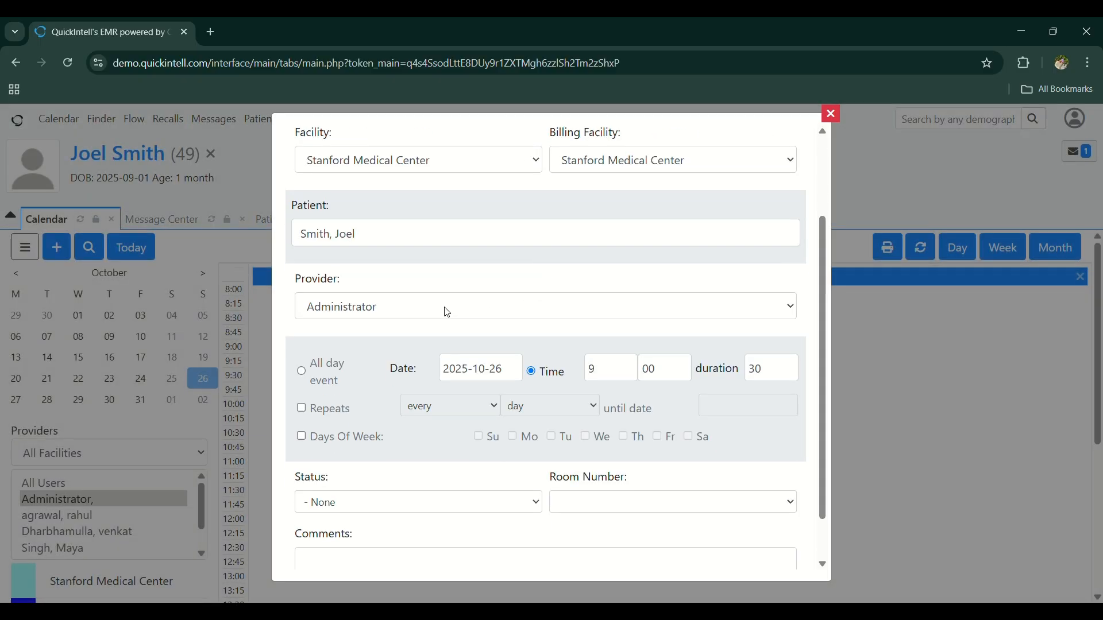
Set start hour 13 and duration 15 minutes, then save, accepting the unavailable provider
{"action": "left_click", "coordinate": [610, 372]}
{"action": "type", "text": "13"}
{"action": "left_click", "coordinate": [780, 371]}
{"action": "key", "text": "BackSpace"}
{"action": "key", "text": "BackSpace"}
{"action": "type", "text": "15"}
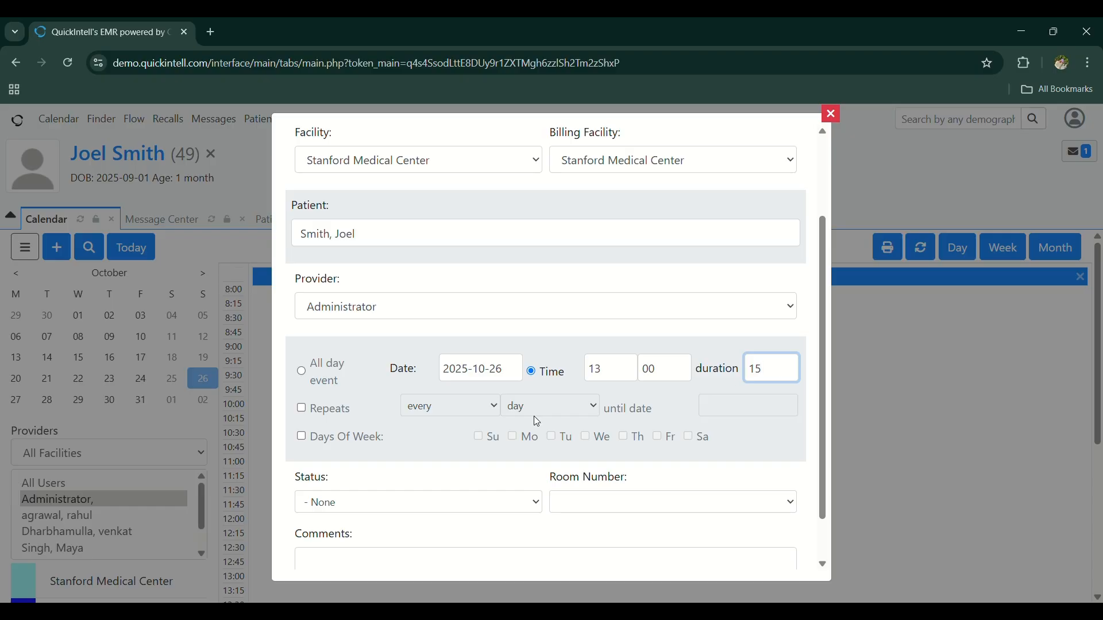
{"action": "scroll", "coordinate": [533, 415], "scroll_direction": "down", "scroll_amount": 1}
{"action": "left_click", "coordinate": [337, 552]}
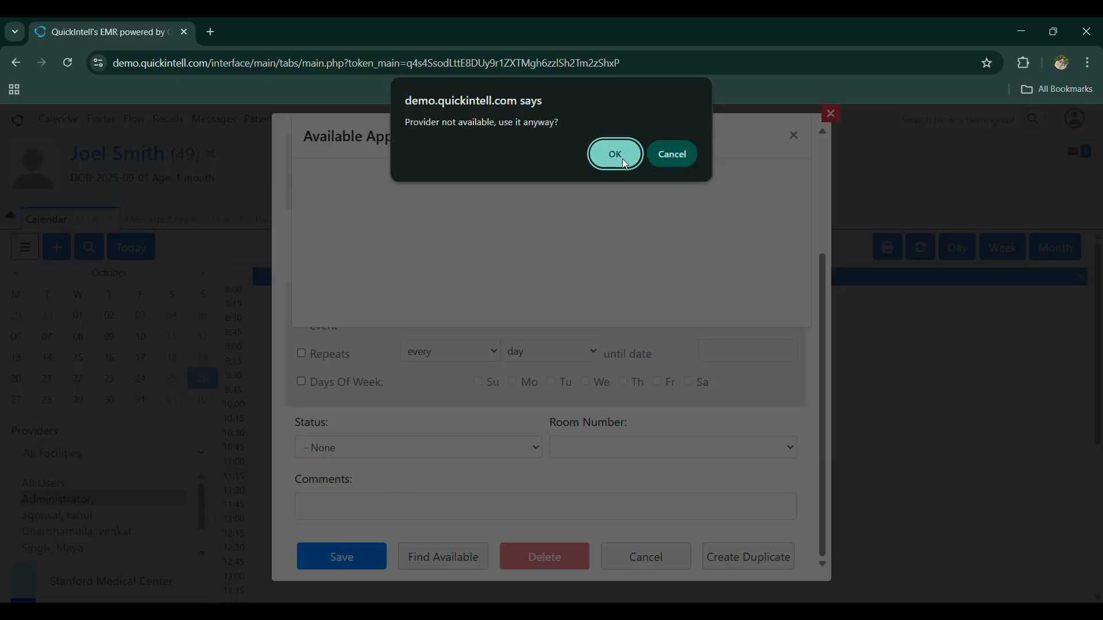
{"action": "left_click", "coordinate": [622, 159]}
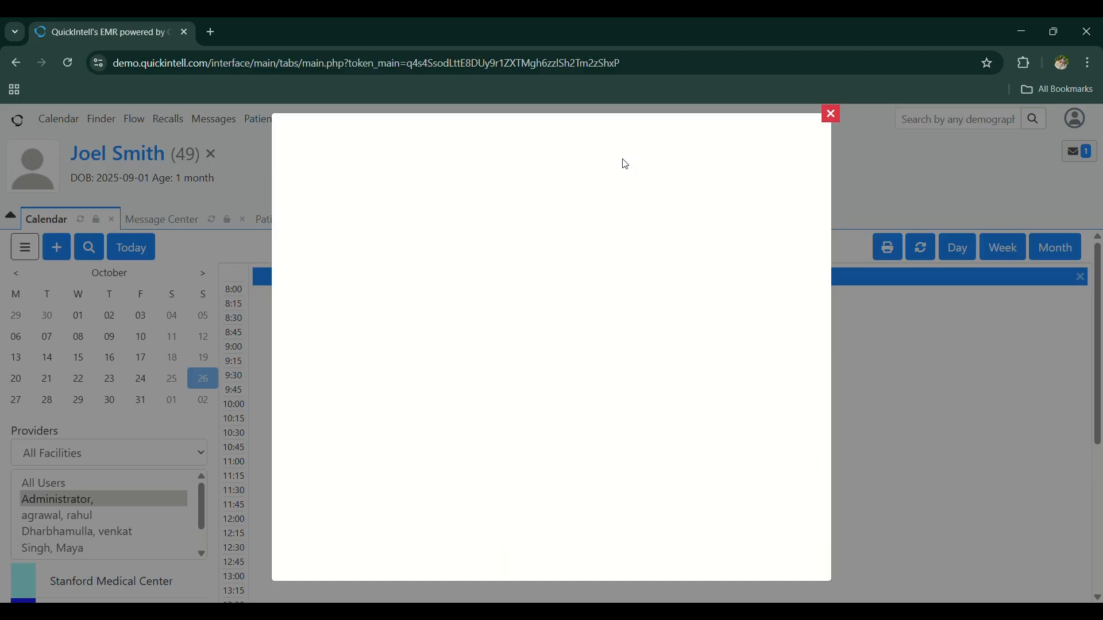
{"action": "left_click", "coordinate": [830, 113]}
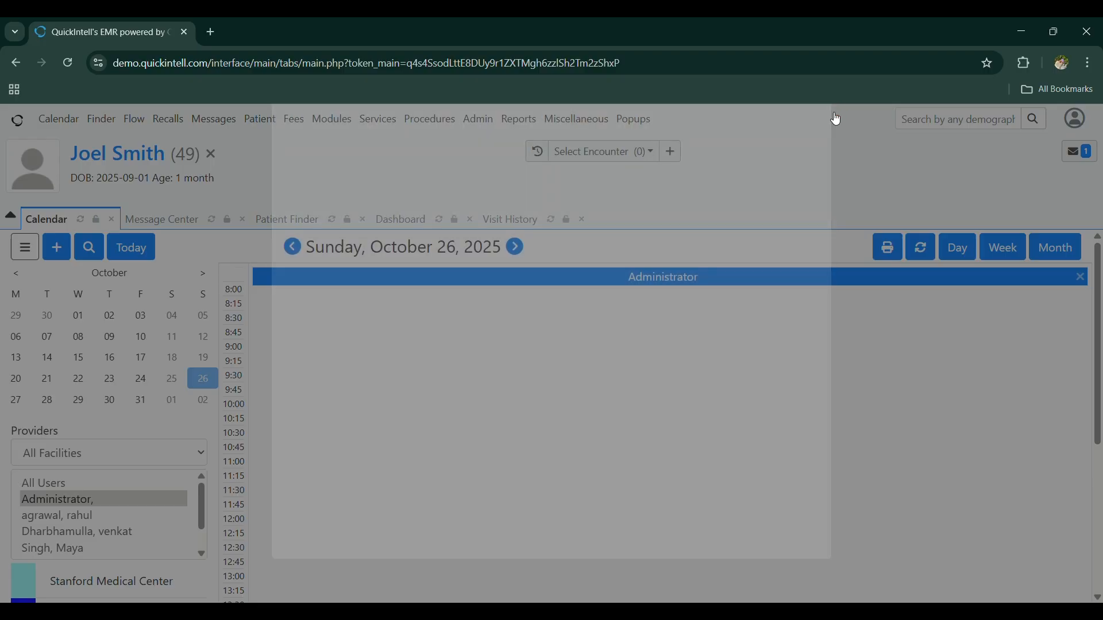
Mark the 13:00 October 26 appointment as Arrived, save despite the provider warning, and refresh
{"action": "left_click", "coordinate": [917, 248]}
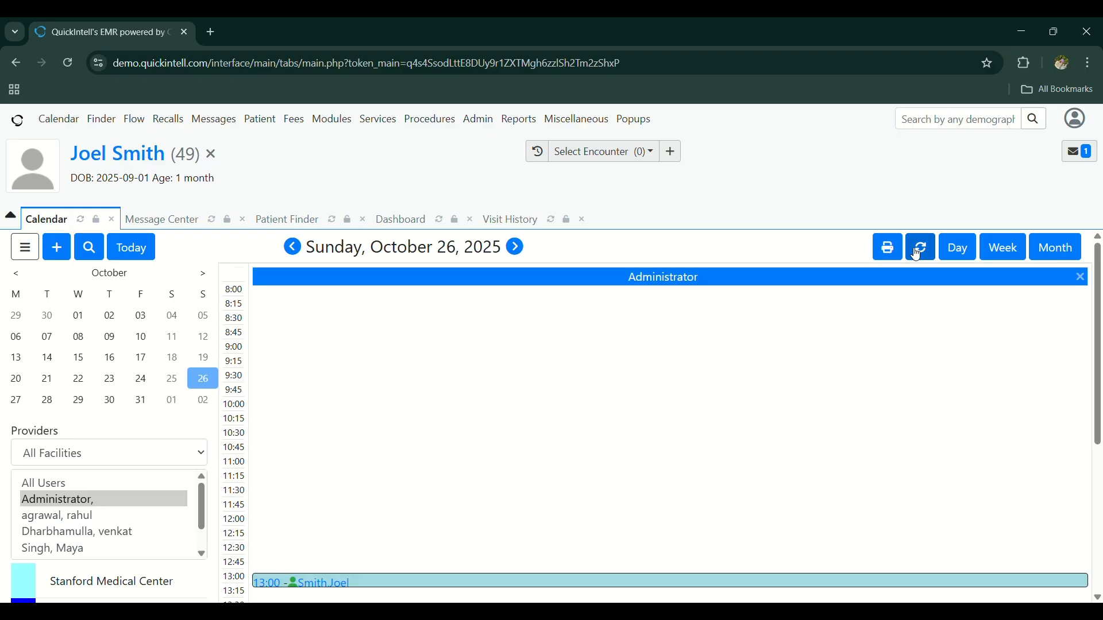
{"action": "scroll", "coordinate": [559, 549], "scroll_direction": "down", "scroll_amount": 4}
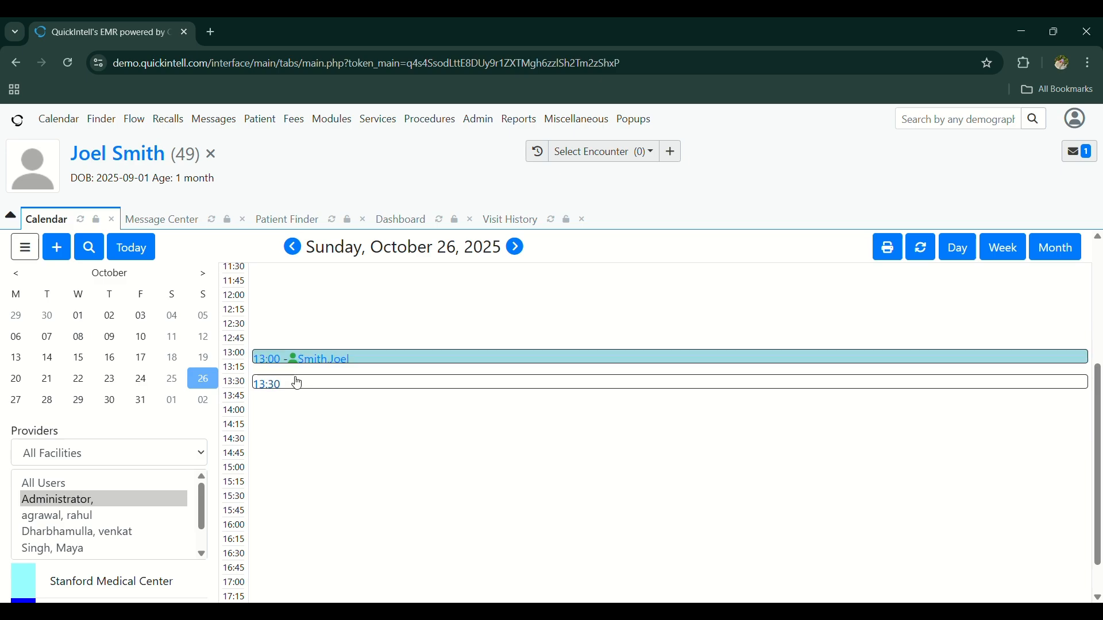
{"action": "left_click", "coordinate": [268, 357]}
{"action": "scroll", "coordinate": [473, 396], "scroll_direction": "down", "scroll_amount": 4}
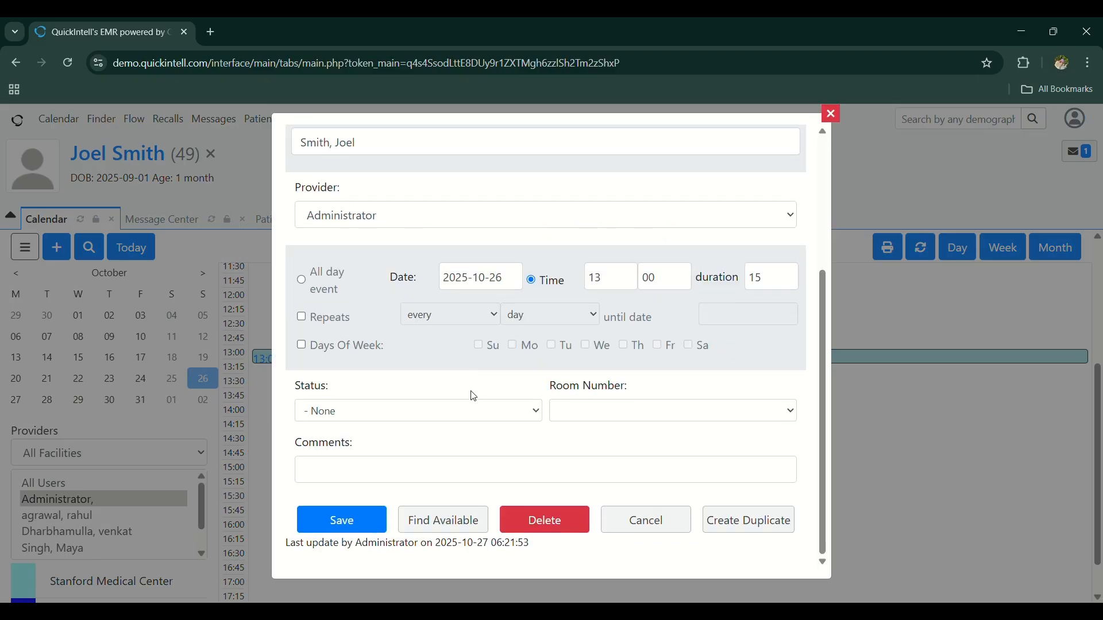
{"action": "left_click", "coordinate": [414, 418]}
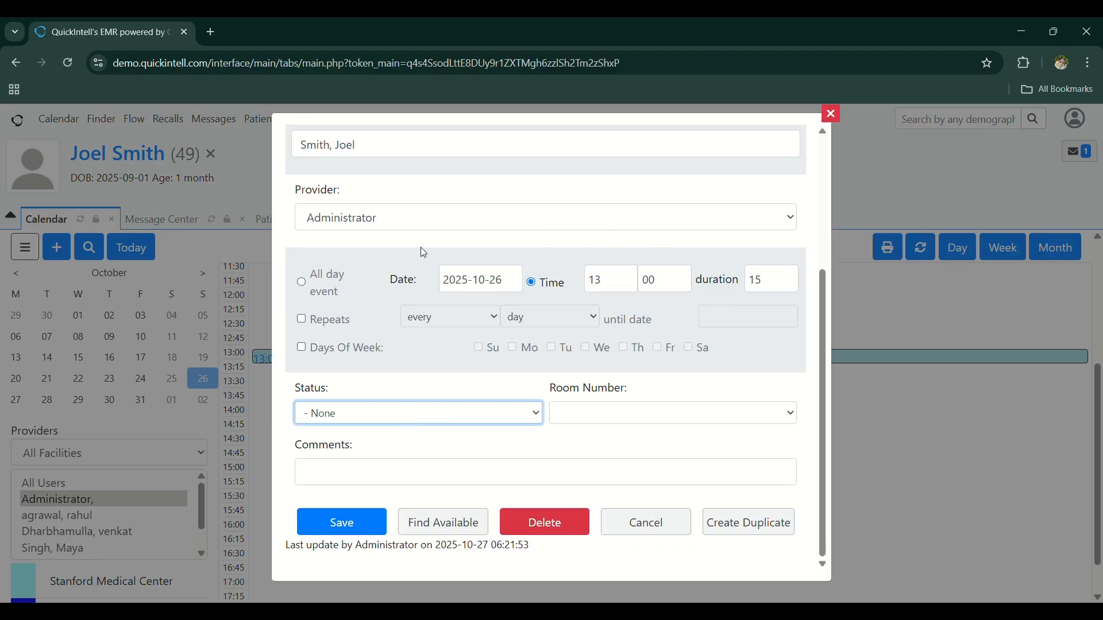
{"action": "left_click", "coordinate": [382, 134]}
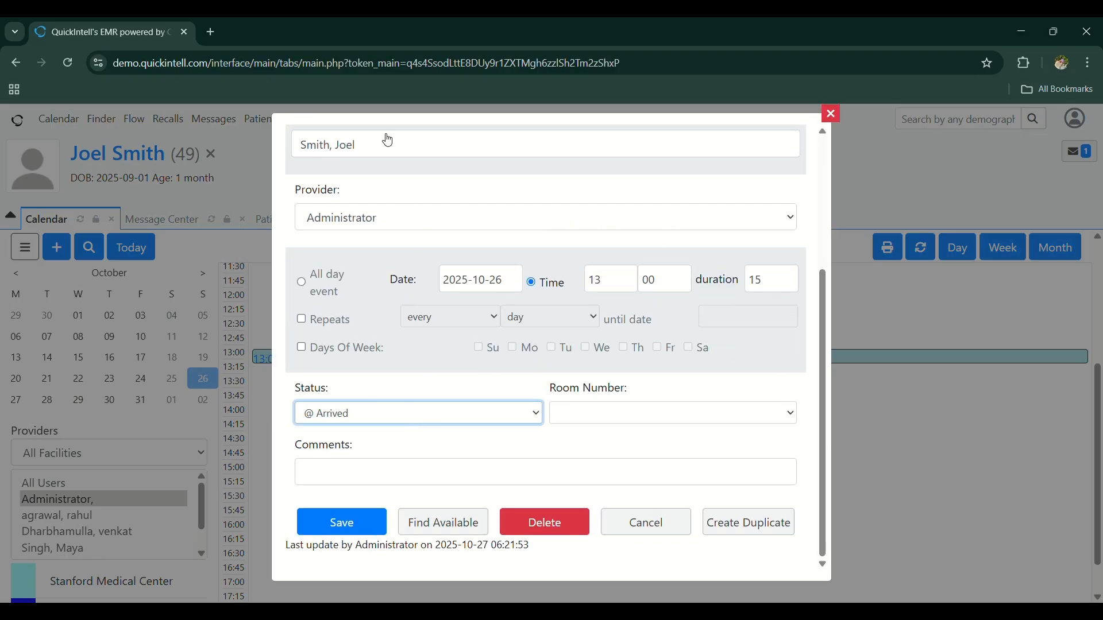
{"action": "left_click", "coordinate": [326, 522]}
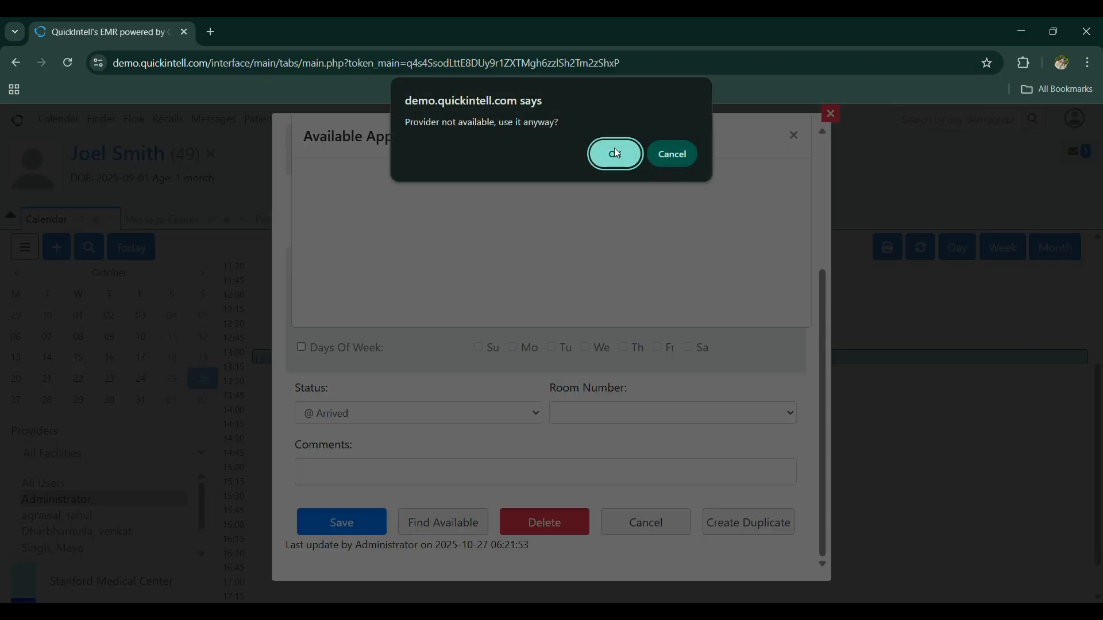
{"action": "left_click", "coordinate": [613, 153]}
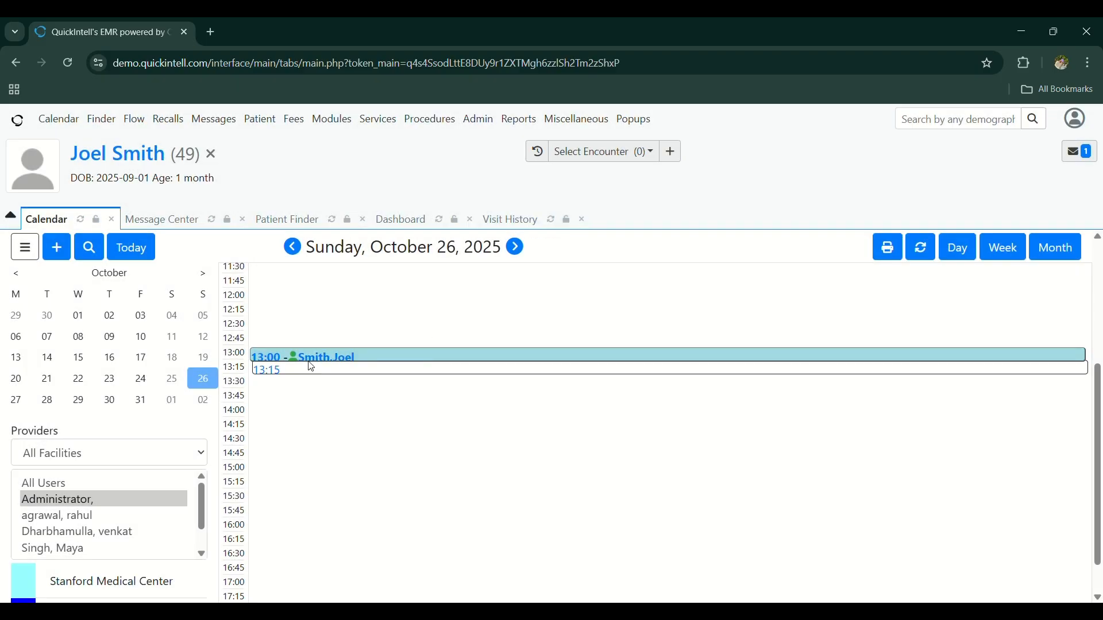
{"action": "left_click", "coordinate": [920, 248]}
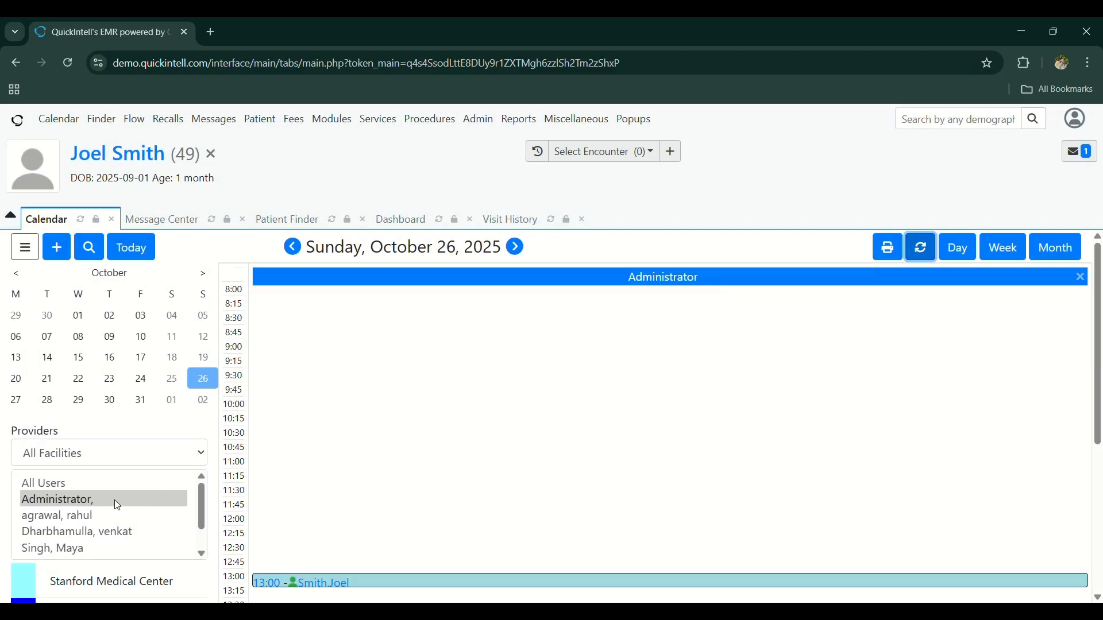
{"action": "scroll", "coordinate": [291, 537], "scroll_direction": "down", "scroll_amount": 2}
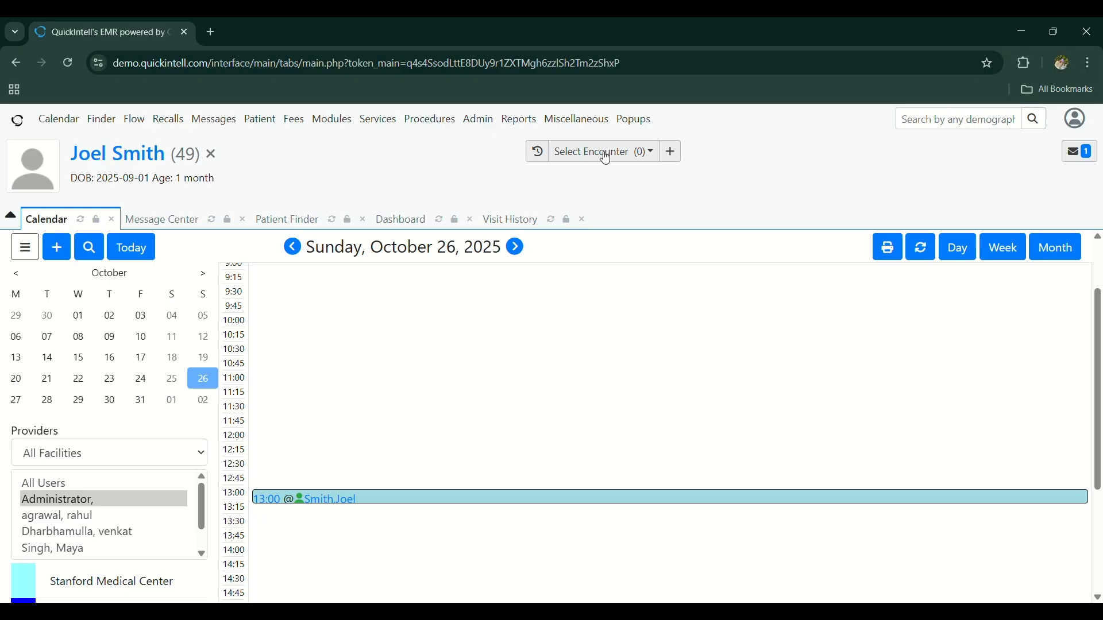
Start a new encounter with category New Patient, class Short Stay, type New Patient - 10 Minutes
{"action": "left_click", "coordinate": [671, 156]}
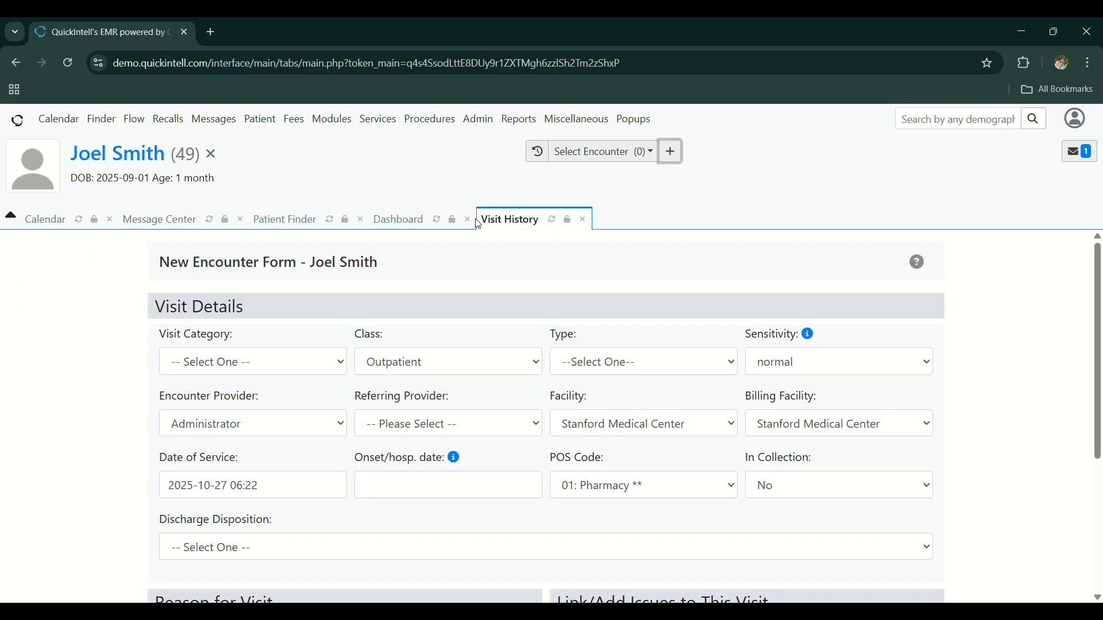
{"action": "scroll", "coordinate": [259, 488], "scroll_direction": "down", "scroll_amount": 1}
{"action": "scroll", "coordinate": [276, 406], "scroll_direction": "up", "scroll_amount": 1}
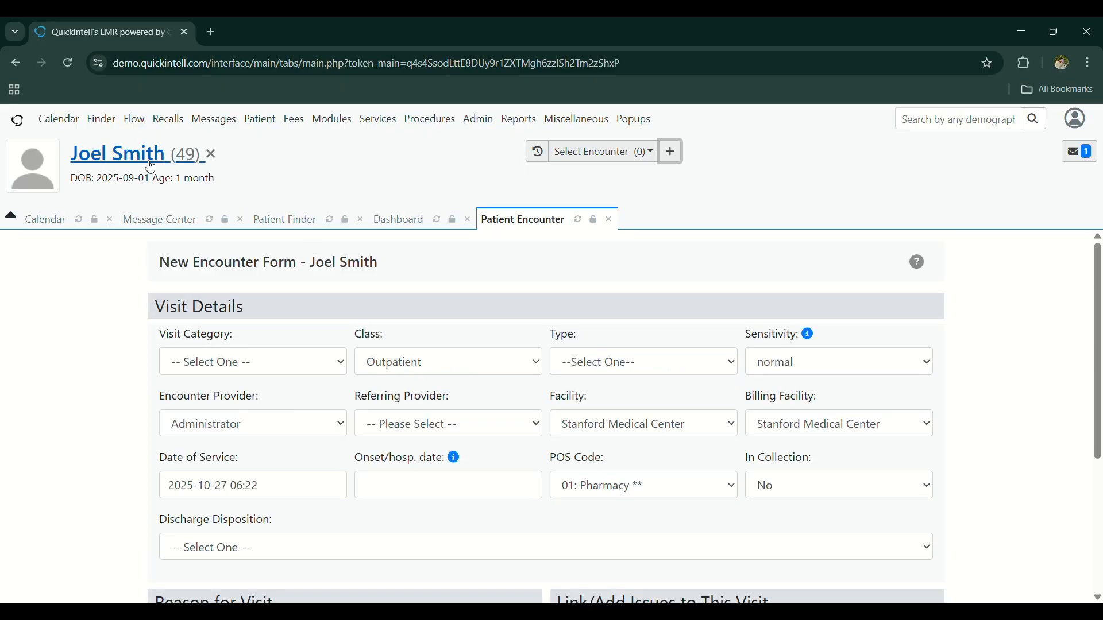
{"action": "left_click", "coordinate": [230, 366]}
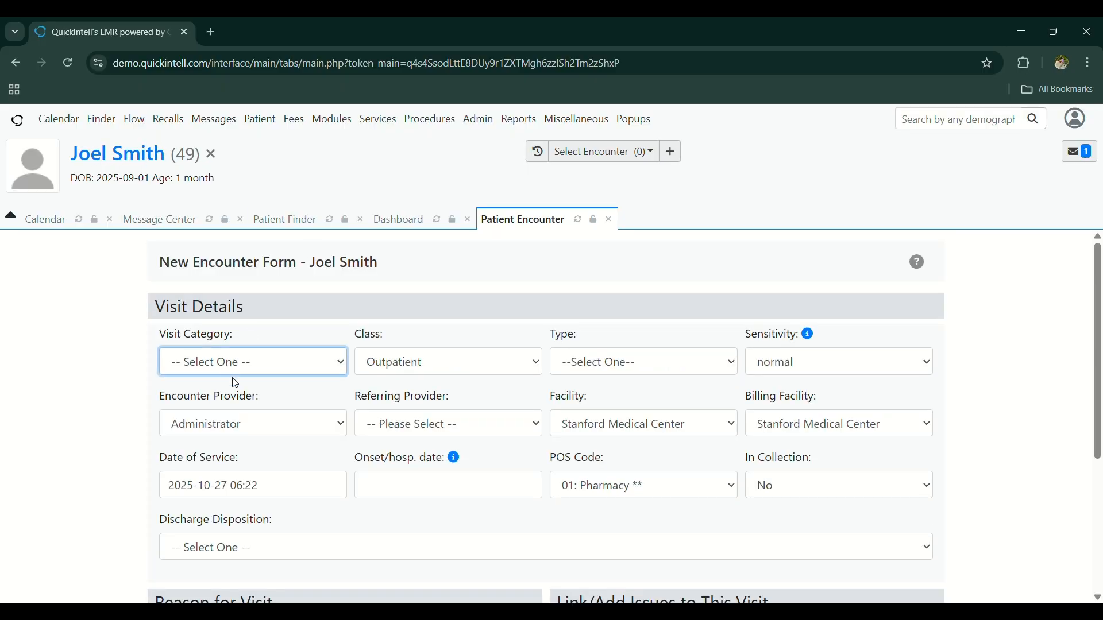
{"action": "left_click", "coordinate": [241, 475]}
{"action": "scroll", "coordinate": [488, 383], "scroll_direction": "down", "scroll_amount": 2}
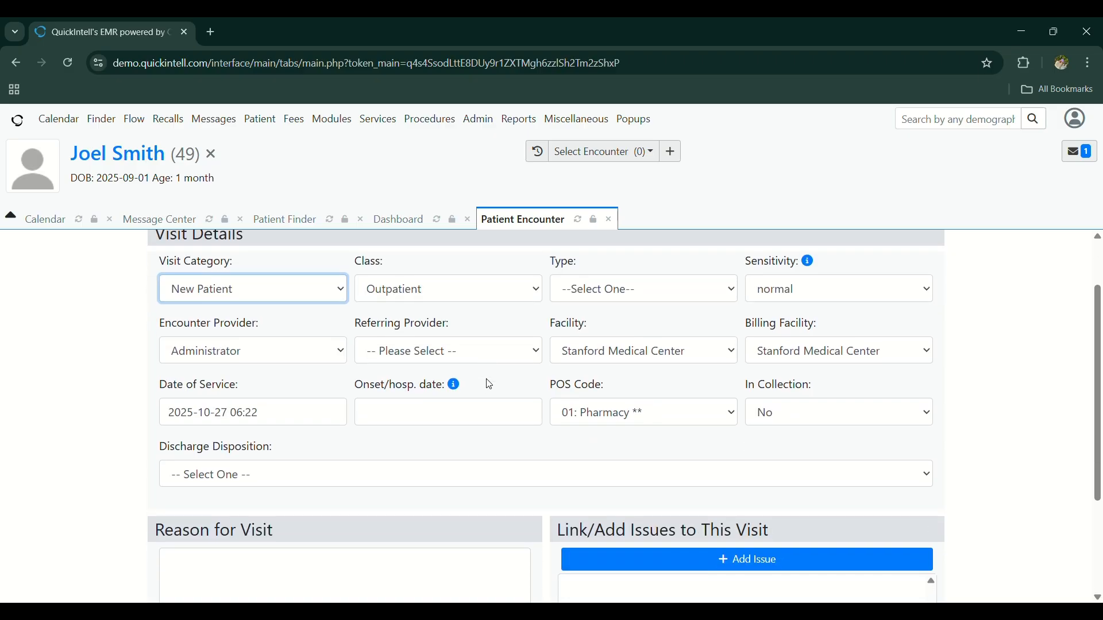
{"action": "scroll", "coordinate": [490, 384], "scroll_direction": "up", "scroll_amount": 2}
{"action": "left_click", "coordinate": [800, 362]}
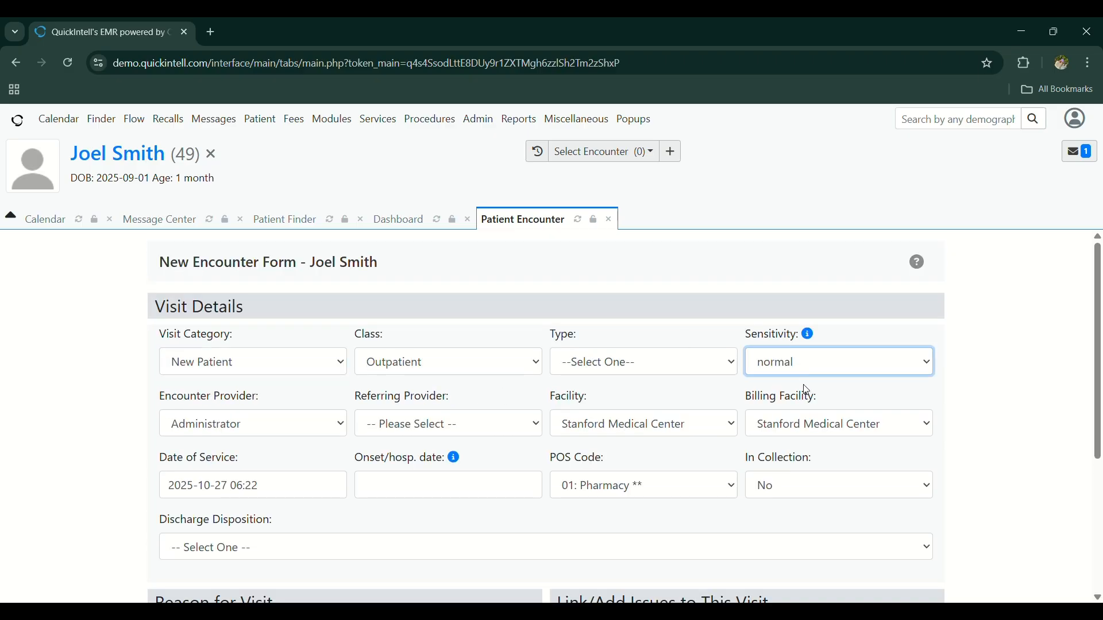
{"action": "left_click", "coordinate": [485, 370]}
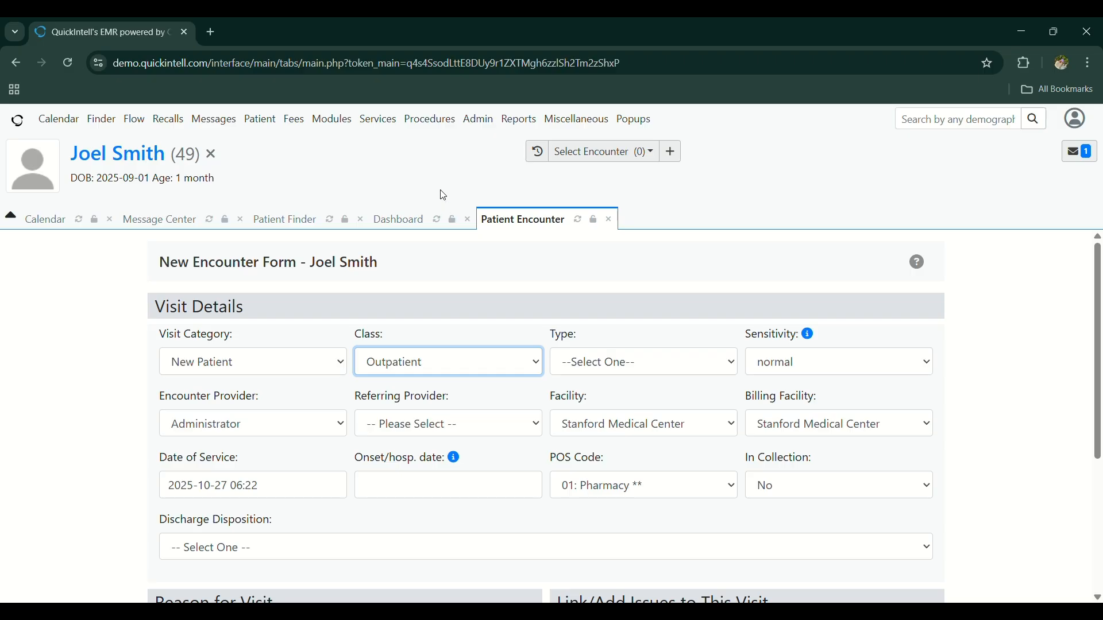
{"action": "left_click", "coordinate": [421, 321]}
{"action": "left_click", "coordinate": [583, 364]}
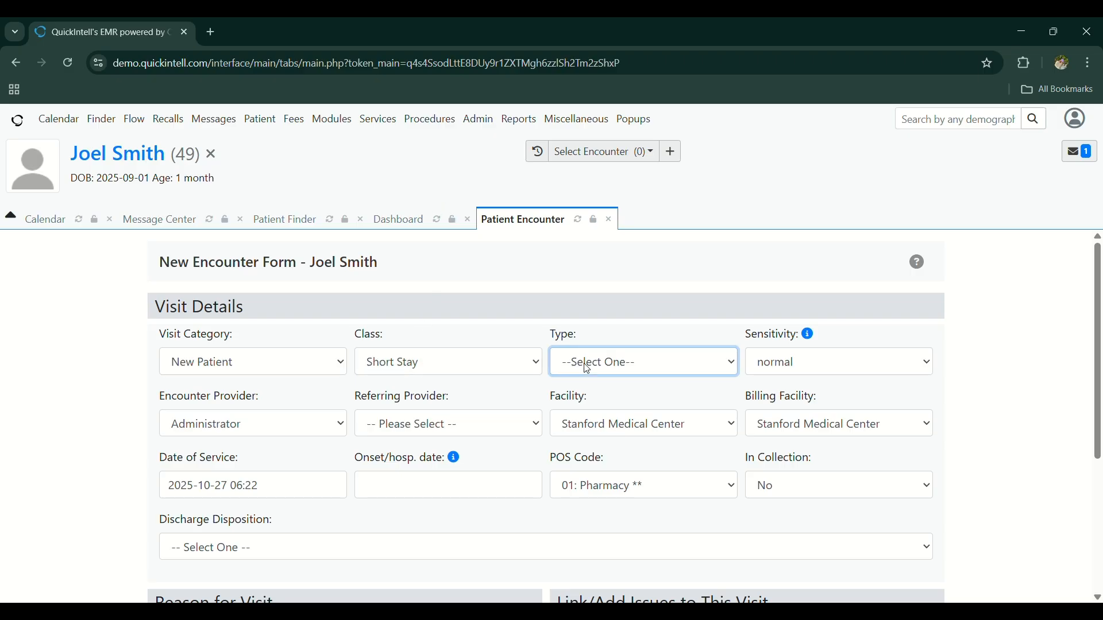
{"action": "left_click", "coordinate": [607, 202]}
Set referring provider, onset date October 26, POS 02 Telehealth, reason Body Check-Up, and save
{"action": "scroll", "coordinate": [296, 410], "scroll_direction": "down", "scroll_amount": 1}
{"action": "left_click", "coordinate": [430, 356]}
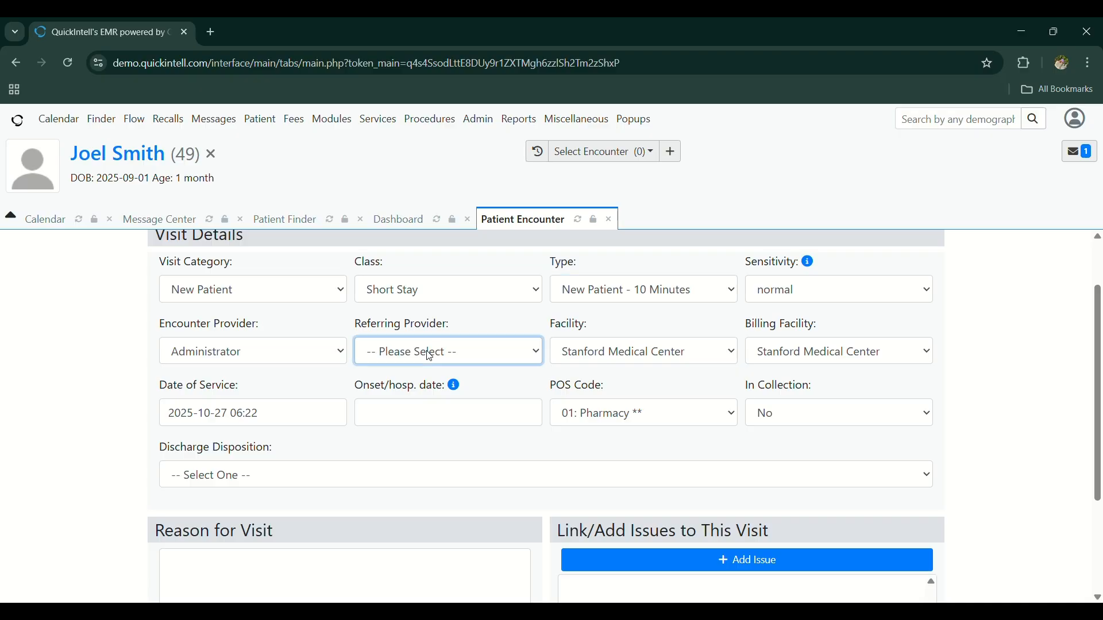
{"action": "left_click", "coordinate": [429, 403]}
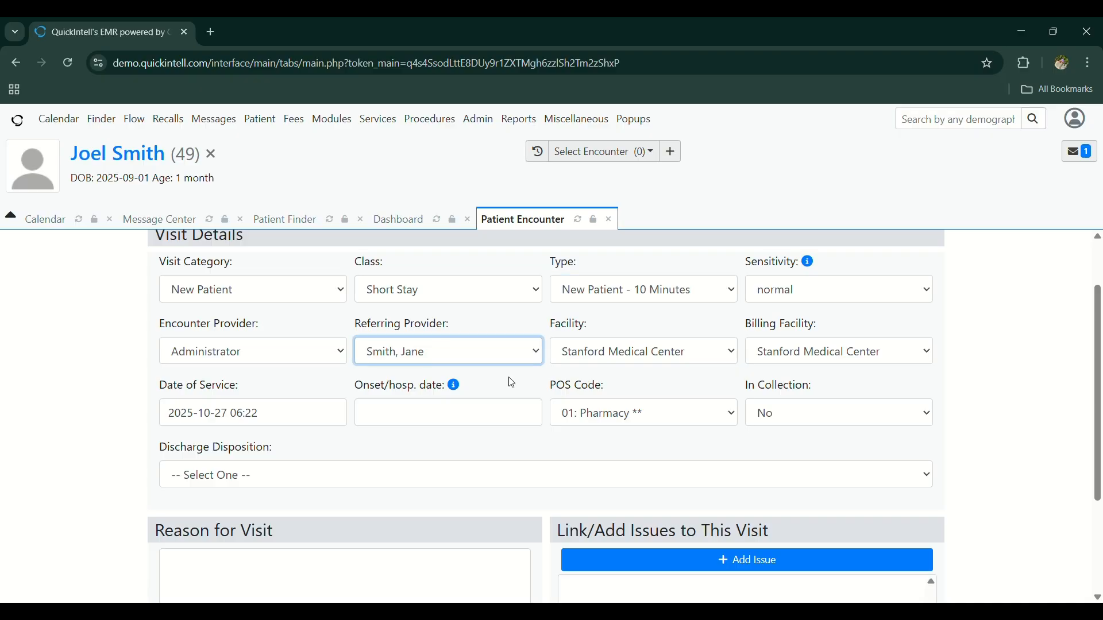
{"action": "left_click", "coordinate": [415, 421]}
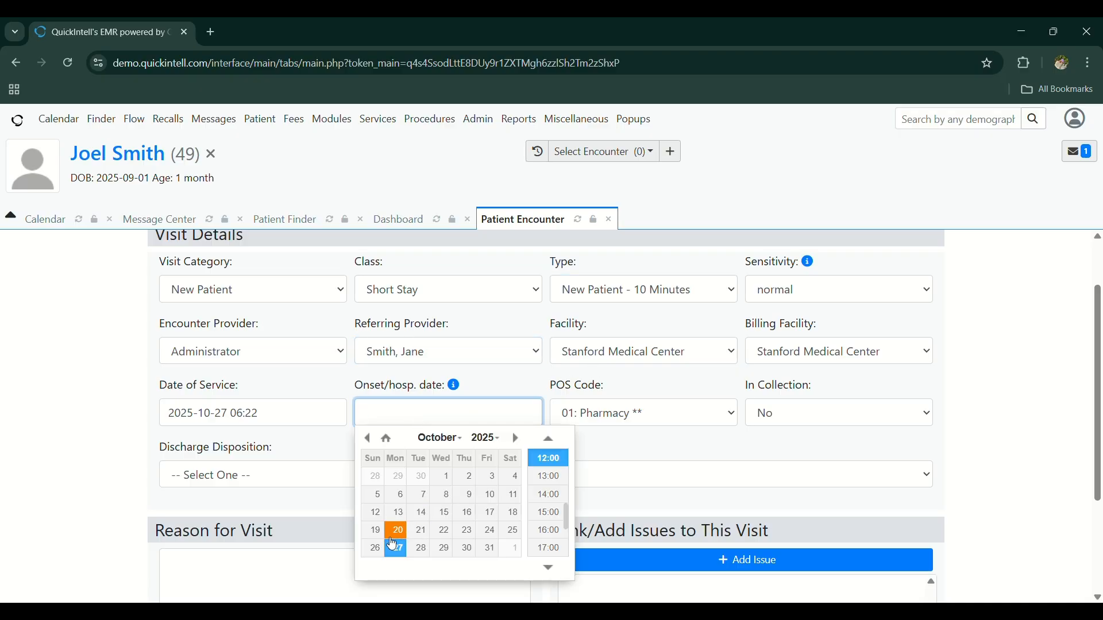
{"action": "left_click", "coordinate": [384, 550]}
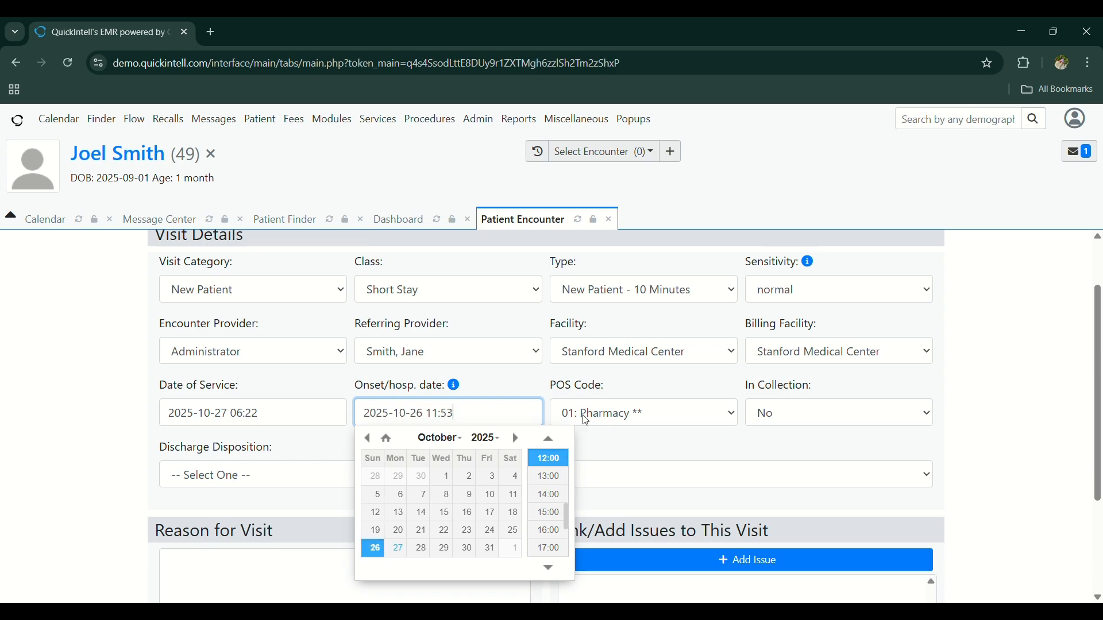
{"action": "left_click", "coordinate": [599, 419]}
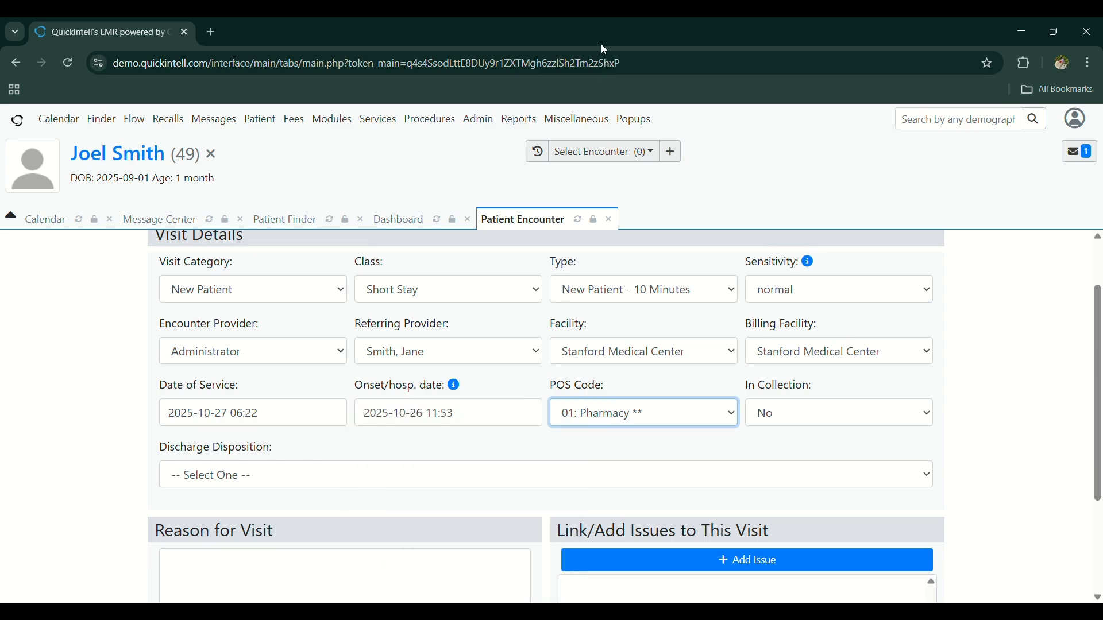
{"action": "key", "text": "Down"}
{"action": "scroll", "coordinate": [364, 425], "scroll_direction": "down", "scroll_amount": 2}
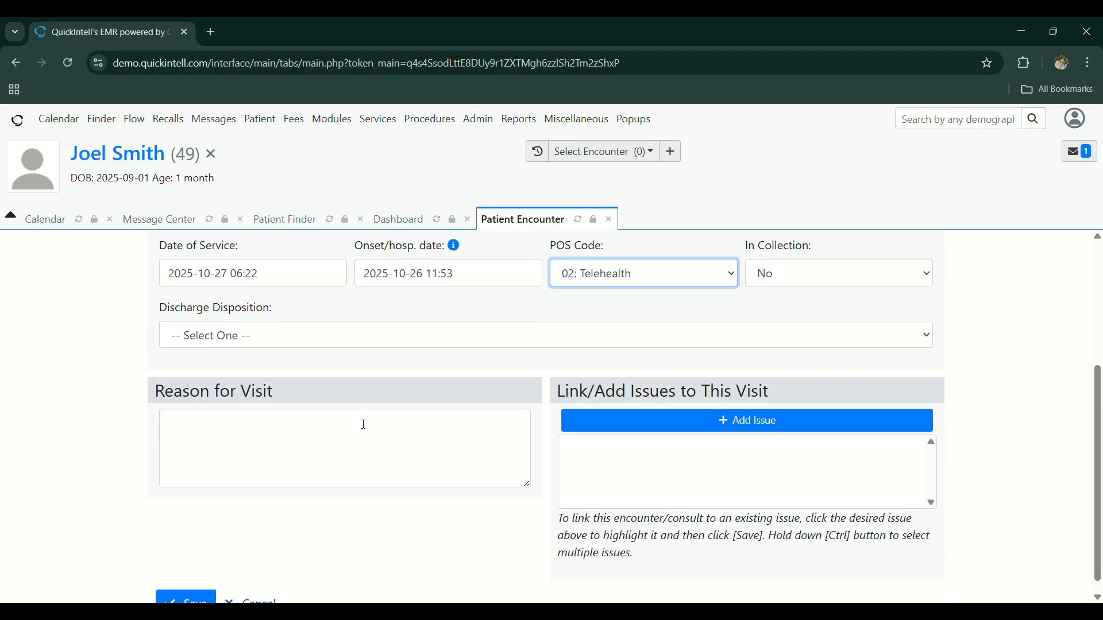
{"action": "left_click", "coordinate": [276, 443]}
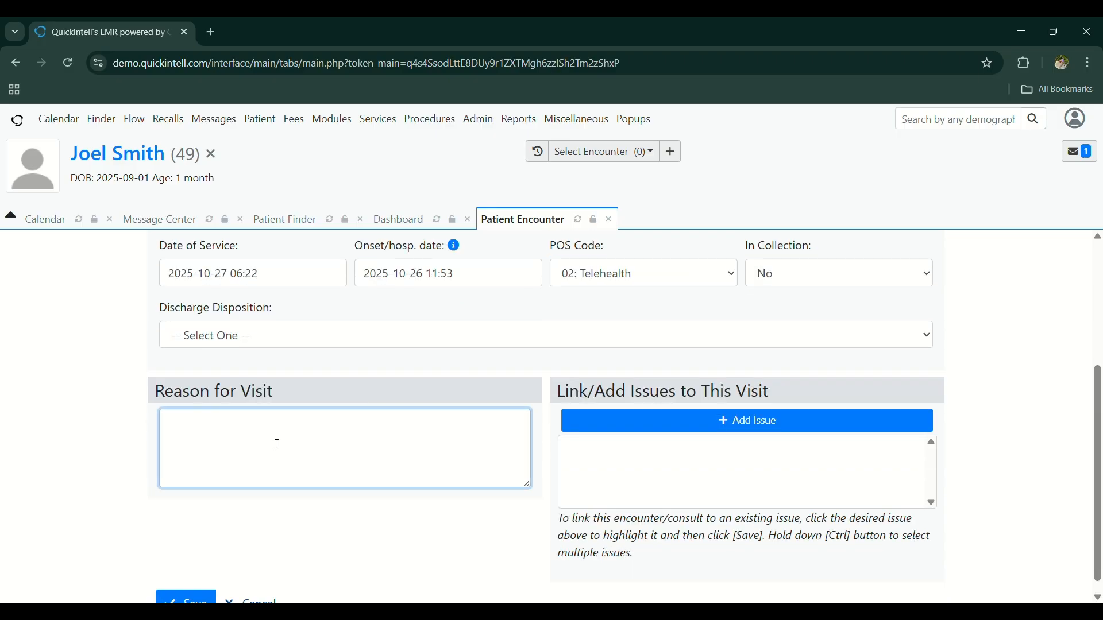
{"action": "type", "text": "Body Check-Up"}
{"action": "scroll", "coordinate": [276, 443], "scroll_direction": "down", "scroll_amount": 1}
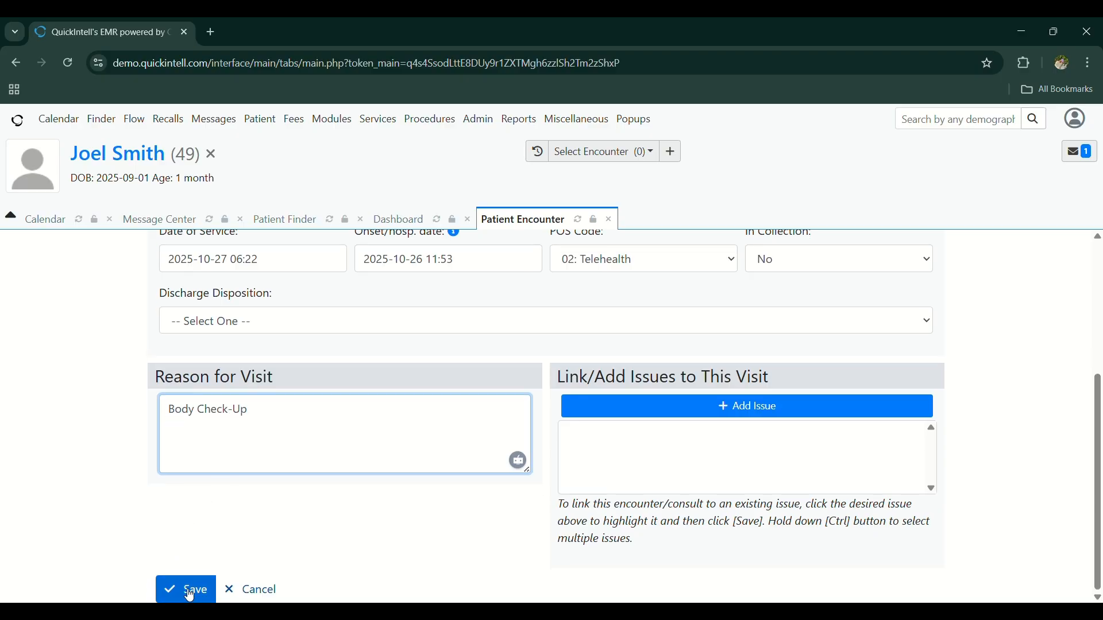
{"action": "left_click", "coordinate": [190, 592]}
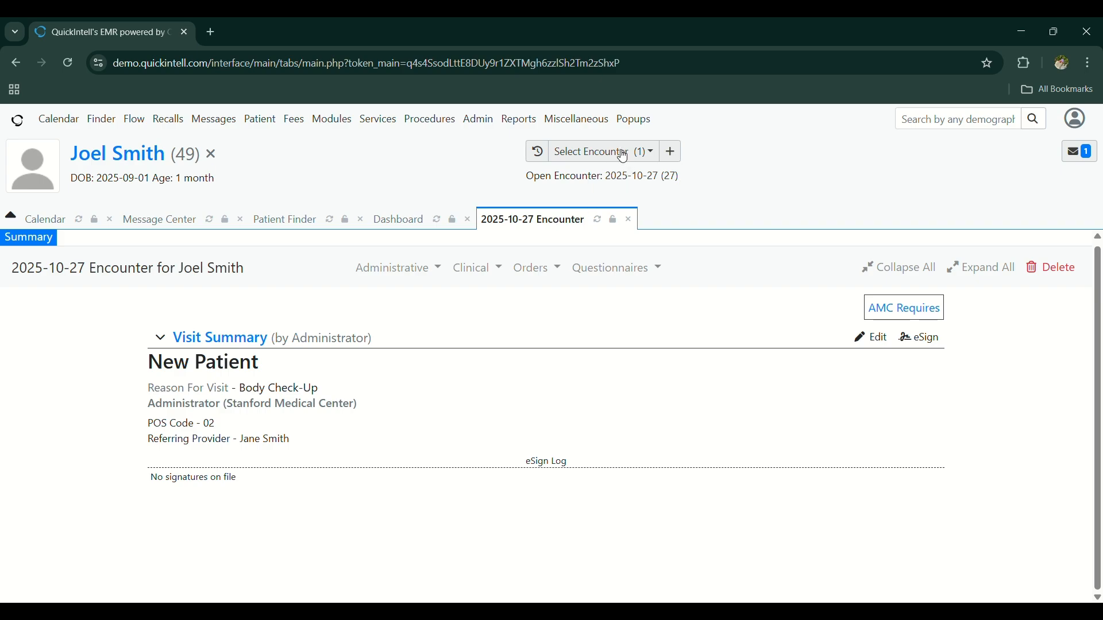
Record weight 128 lb and height 66 in on the encounter's Vitals form and save
{"action": "left_click", "coordinate": [471, 271]}
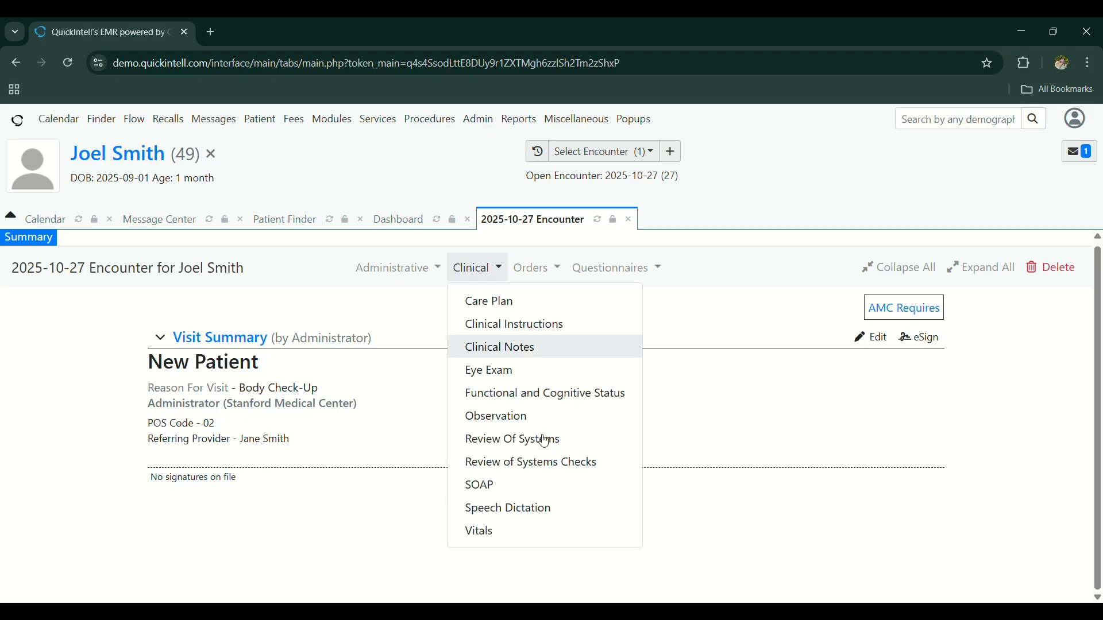
{"action": "left_click", "coordinate": [499, 541]}
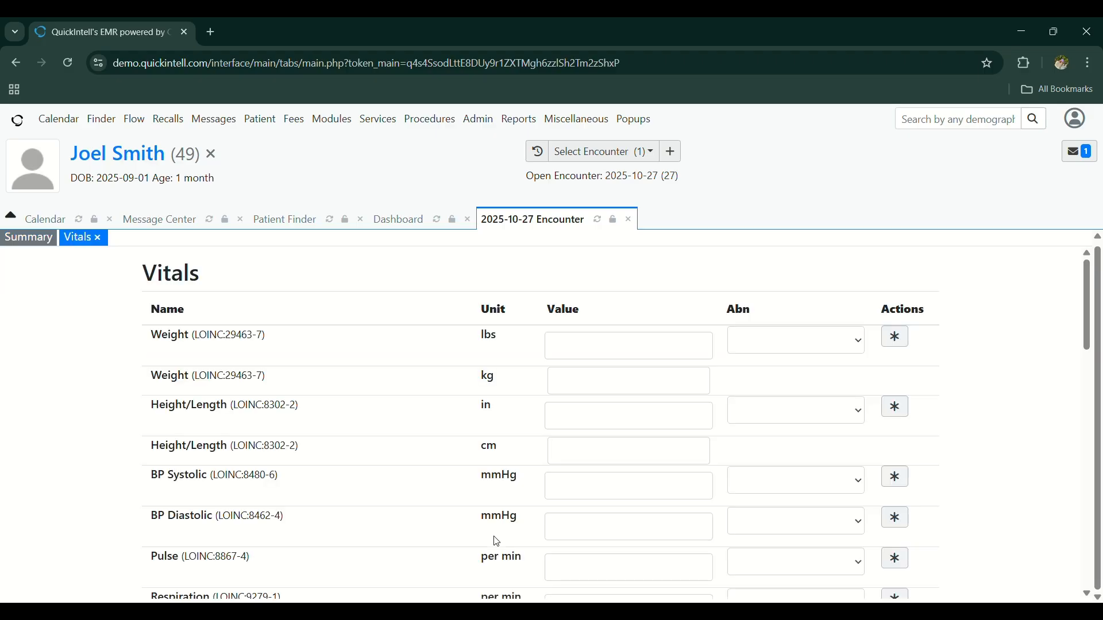
{"action": "scroll", "coordinate": [497, 542], "scroll_direction": "down", "scroll_amount": 5}
{"action": "scroll", "coordinate": [497, 541], "scroll_direction": "up", "scroll_amount": 5}
{"action": "scroll", "coordinate": [497, 542], "scroll_direction": "down", "scroll_amount": 5}
{"action": "scroll", "coordinate": [497, 541], "scroll_direction": "up", "scroll_amount": 5}
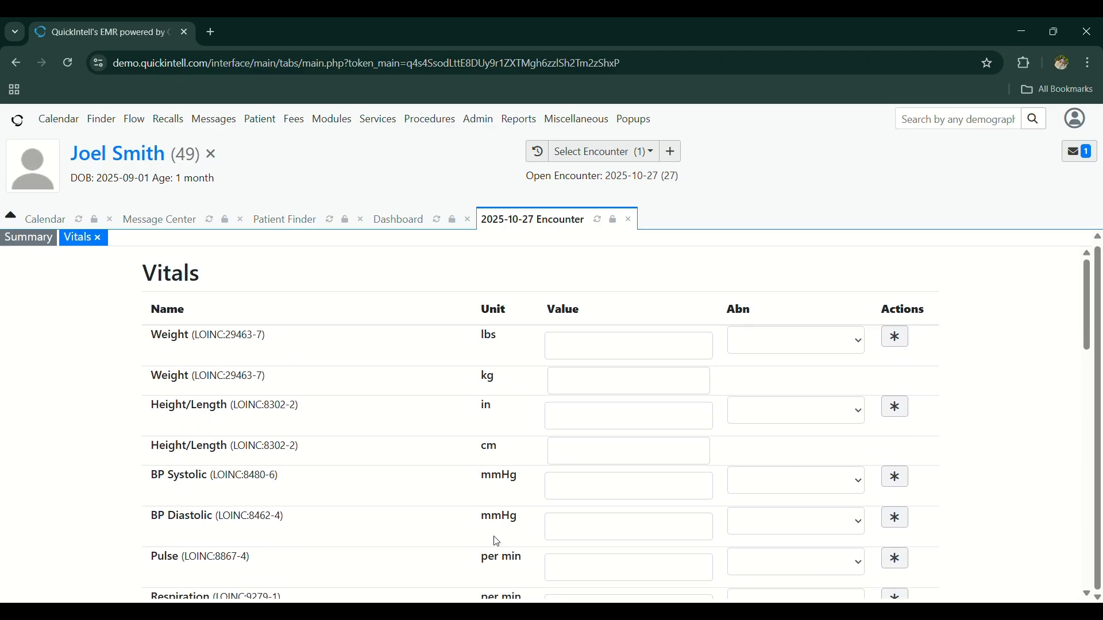
{"action": "left_click", "coordinate": [609, 354]}
{"action": "type", "text": "128"}
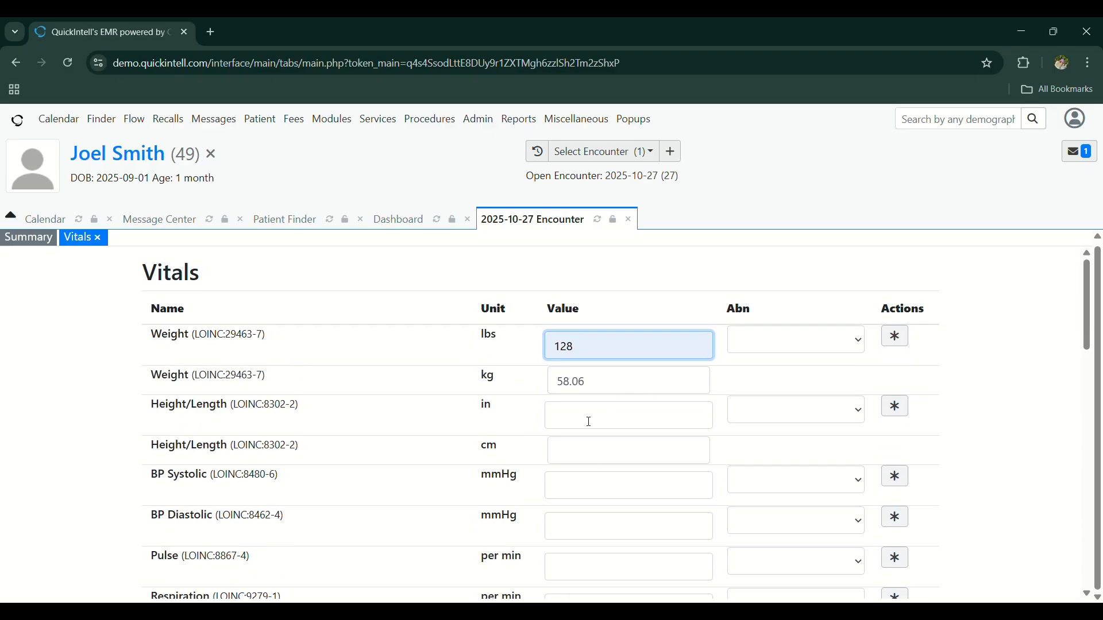
{"action": "left_click", "coordinate": [589, 422]}
{"action": "type", "text": "66"}
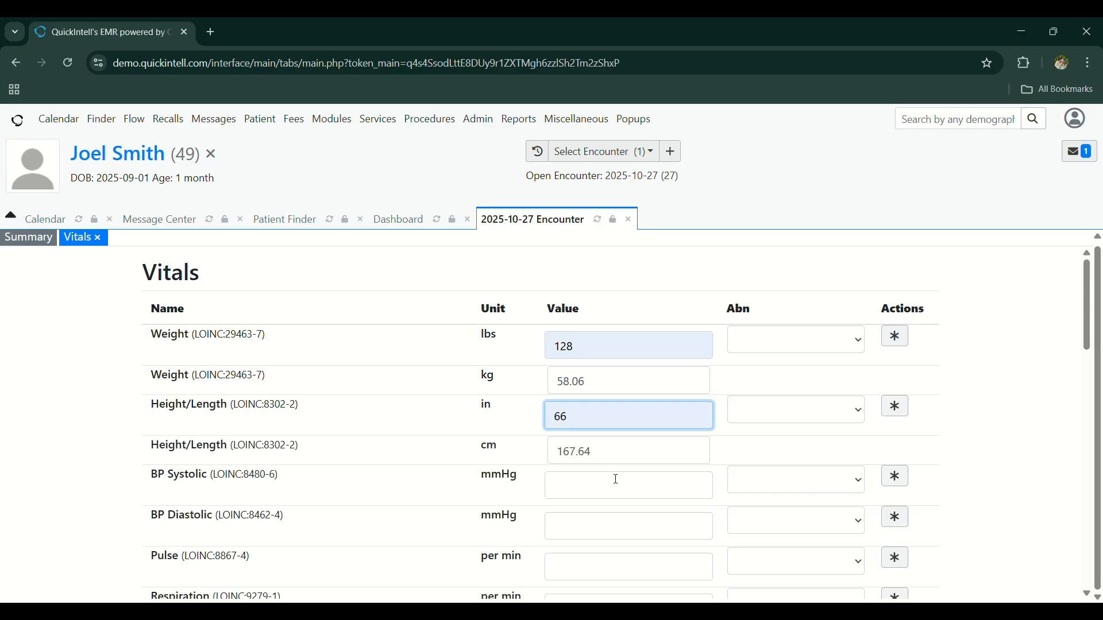
{"action": "scroll", "coordinate": [616, 480], "scroll_direction": "down", "scroll_amount": 15}
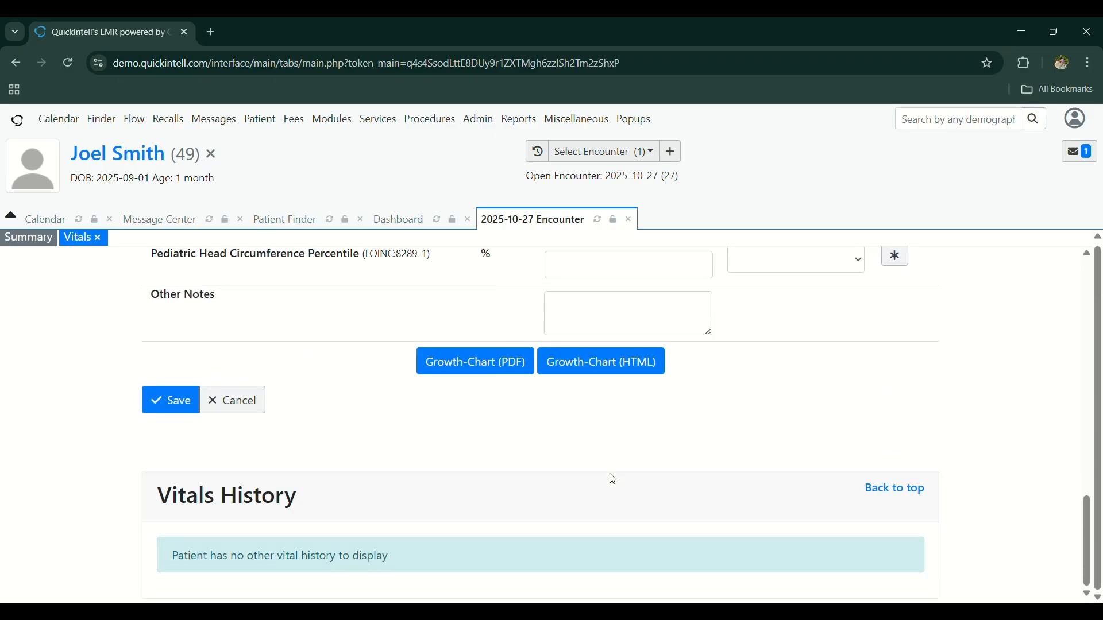
{"action": "left_click", "coordinate": [178, 407]}
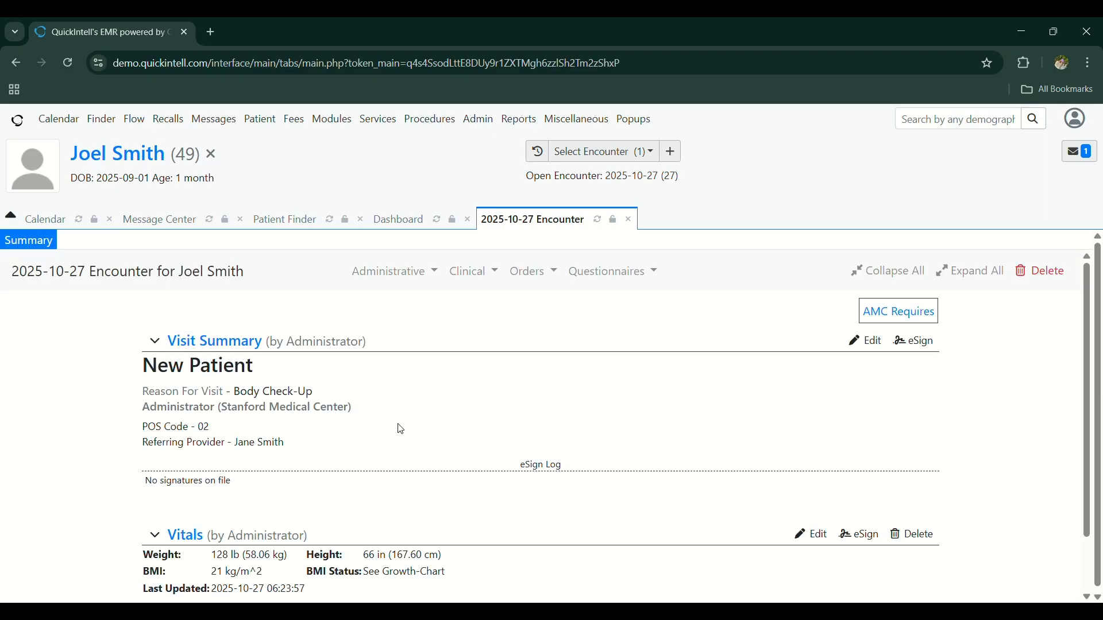
Review the saved vitals (BMI 21) and return to the Medical Record Dashboard
{"action": "scroll", "coordinate": [401, 430], "scroll_direction": "down", "scroll_amount": 1}
{"action": "scroll", "coordinate": [401, 430], "scroll_direction": "up", "scroll_amount": 1}
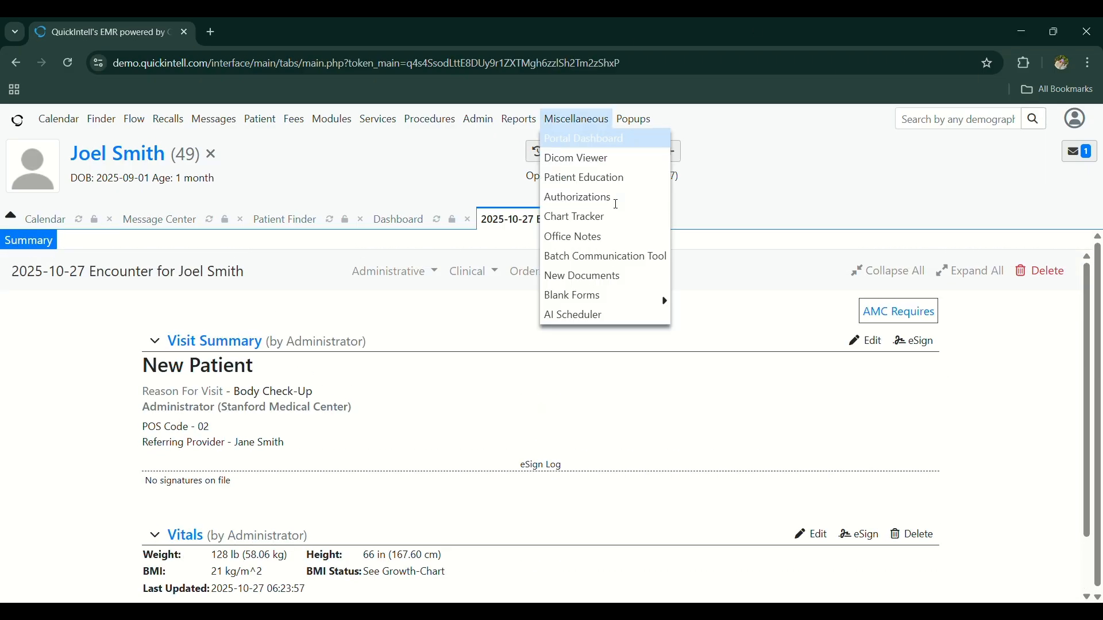
{"action": "scroll", "coordinate": [575, 344], "scroll_direction": "down", "scroll_amount": 1}
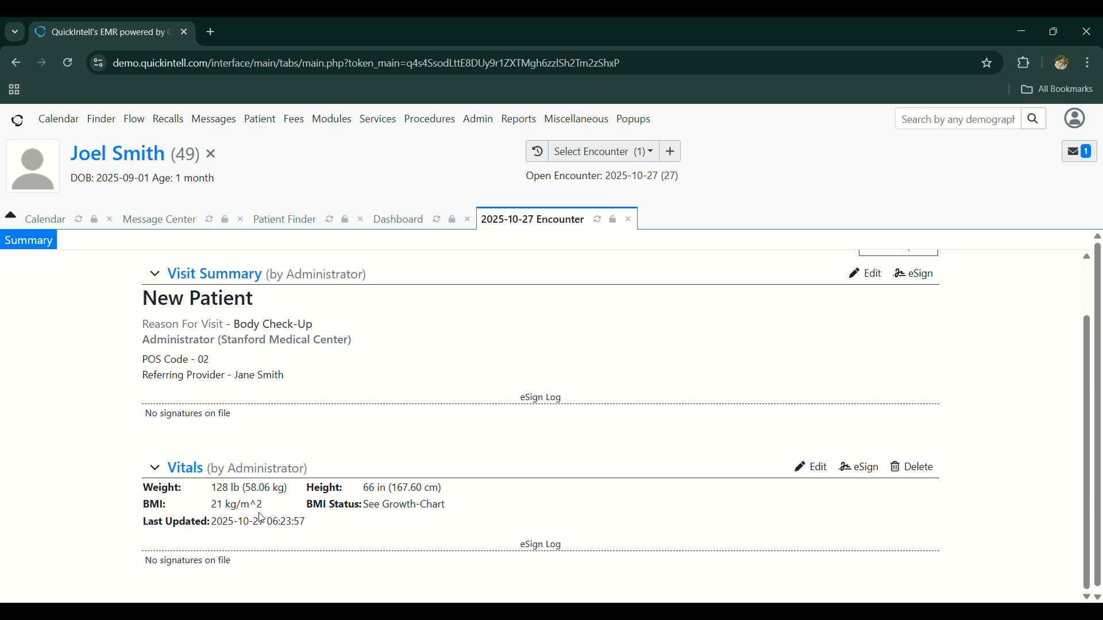
{"action": "scroll", "coordinate": [262, 519], "scroll_direction": "up", "scroll_amount": 1}
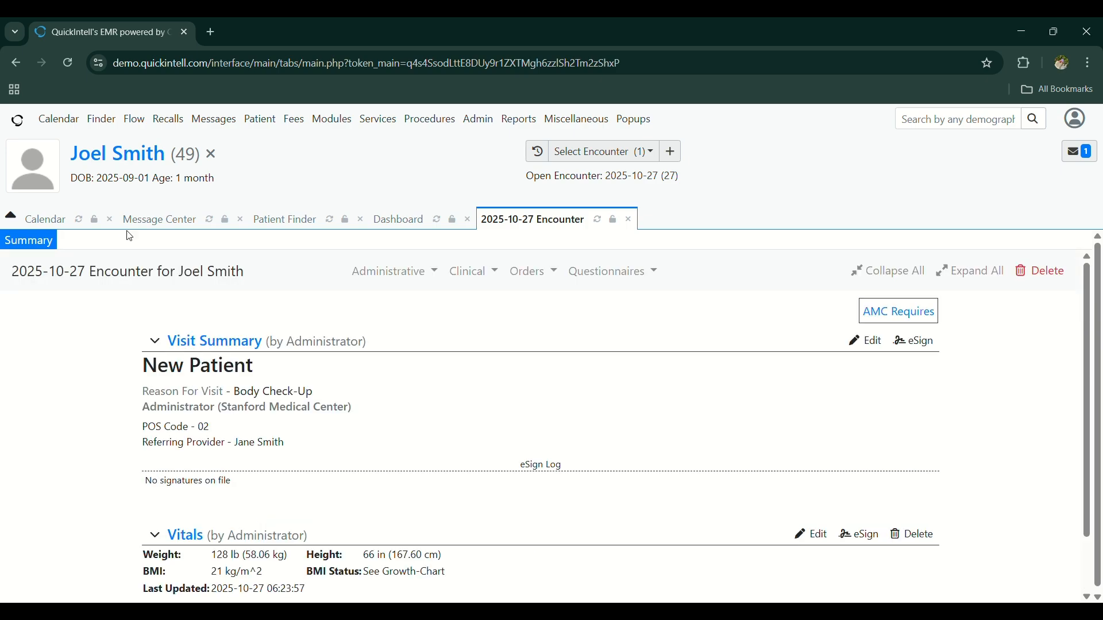
{"action": "left_click", "coordinate": [118, 159]}
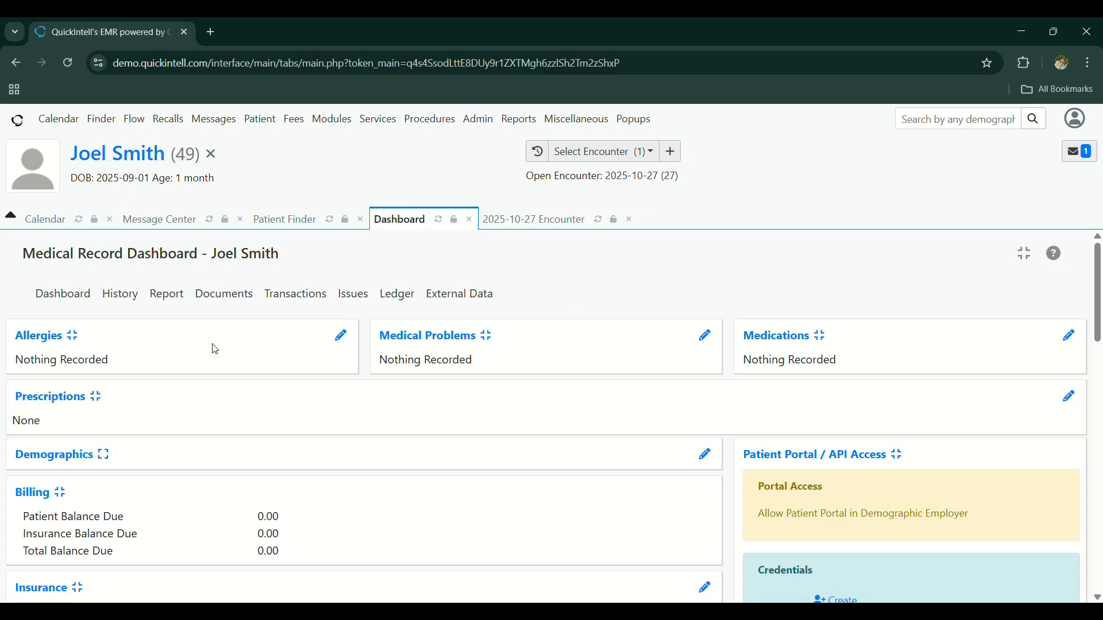
Open the empty Allergies list from the dashboard and start a new allergy entry
{"action": "scroll", "coordinate": [258, 386], "scroll_direction": "down", "scroll_amount": 1}
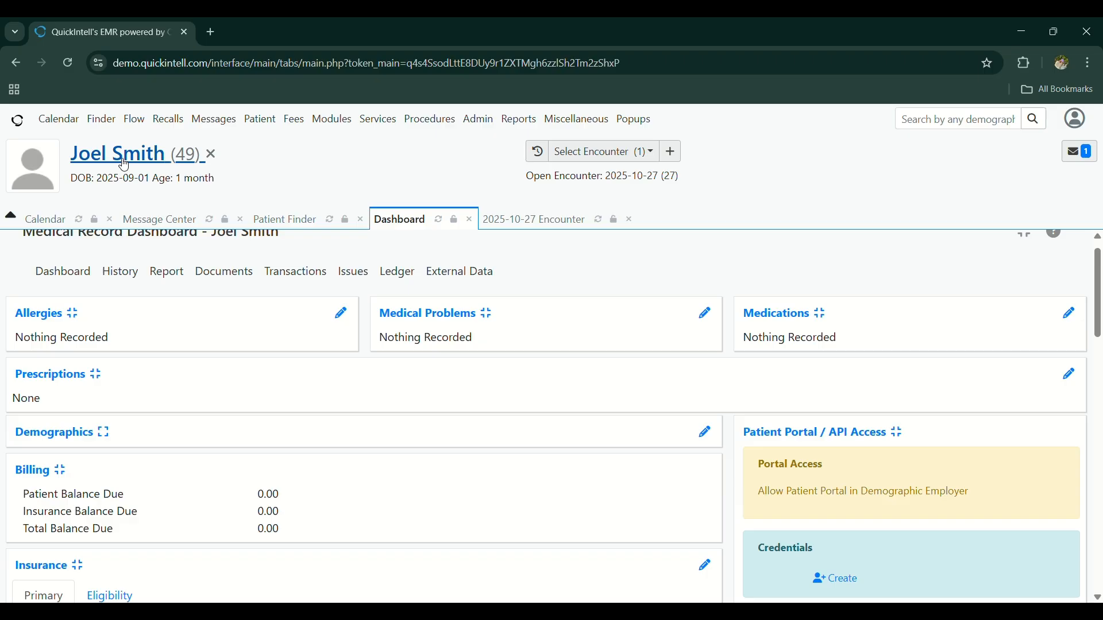
{"action": "scroll", "coordinate": [273, 340], "scroll_direction": "up", "scroll_amount": 1}
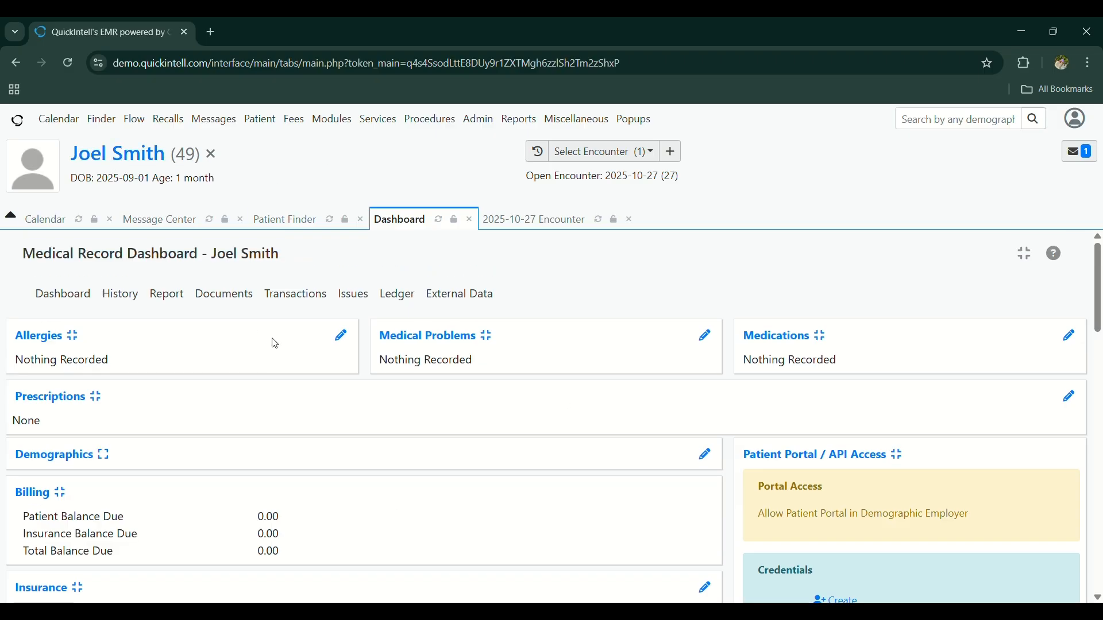
{"action": "scroll", "coordinate": [274, 344], "scroll_direction": "down", "scroll_amount": 1}
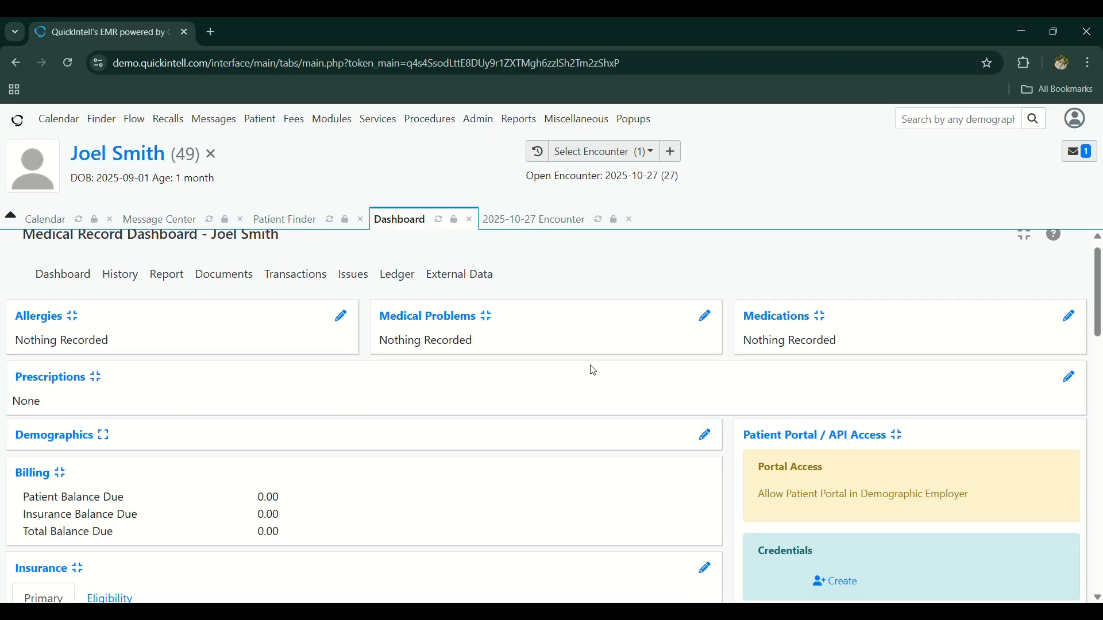
{"action": "left_click", "coordinate": [340, 316]}
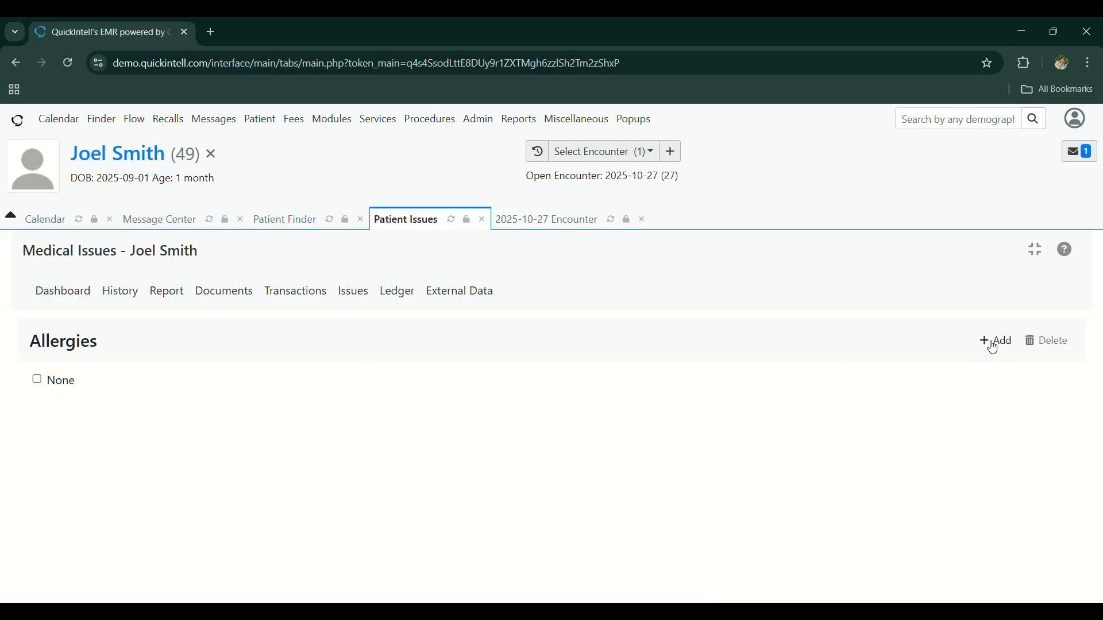
{"action": "left_click", "coordinate": [992, 343]}
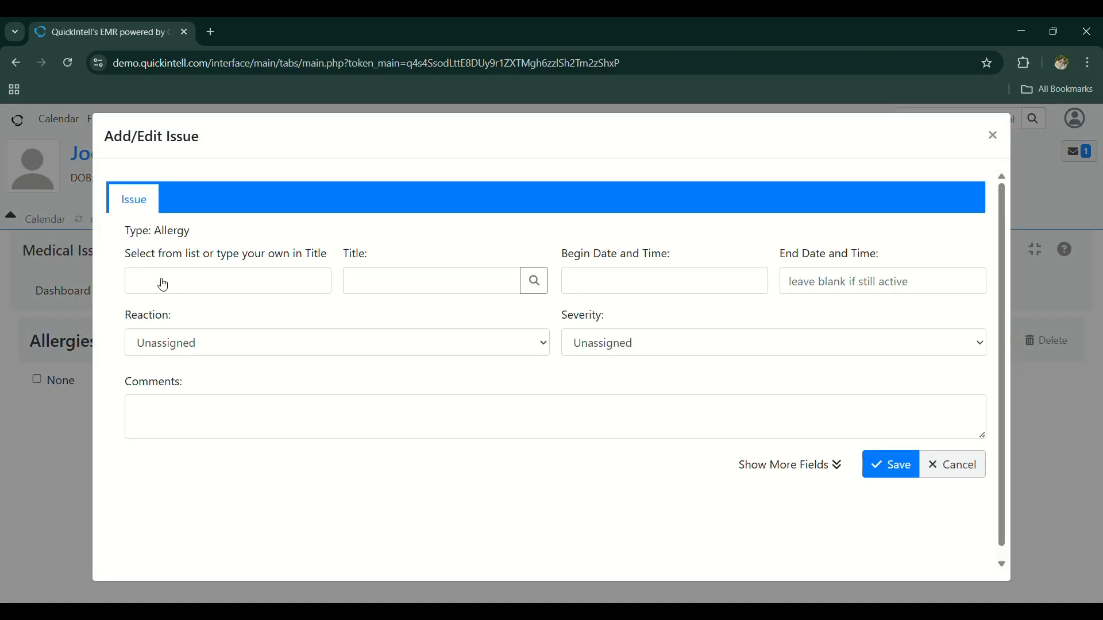
Enter allergy title Paracetamol with begin date 17 September 2025
{"action": "left_click", "coordinate": [162, 282]}
{"action": "left_click", "coordinate": [412, 293]}
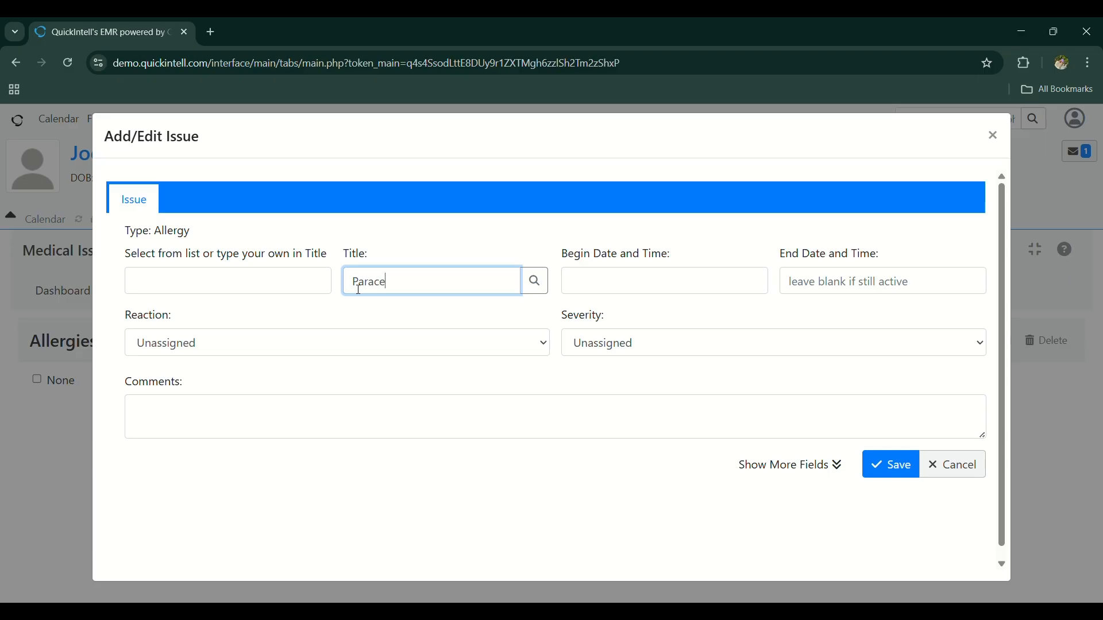
{"action": "type", "text": "tamol"}
{"action": "left_click", "coordinate": [626, 293]}
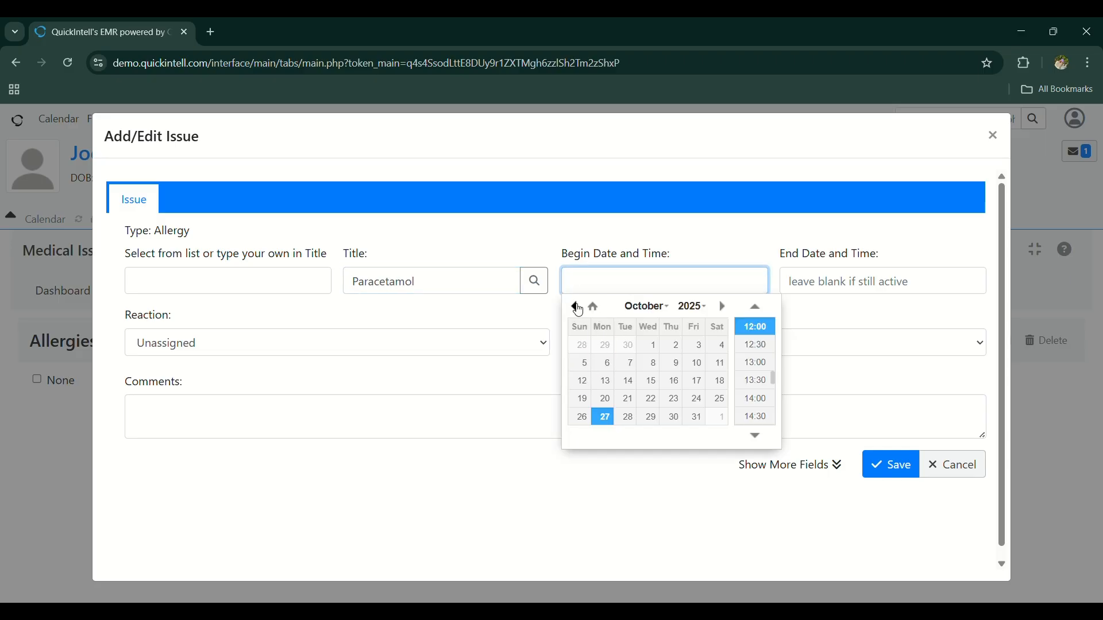
{"action": "left_click", "coordinate": [576, 308]}
{"action": "left_click", "coordinate": [650, 381]}
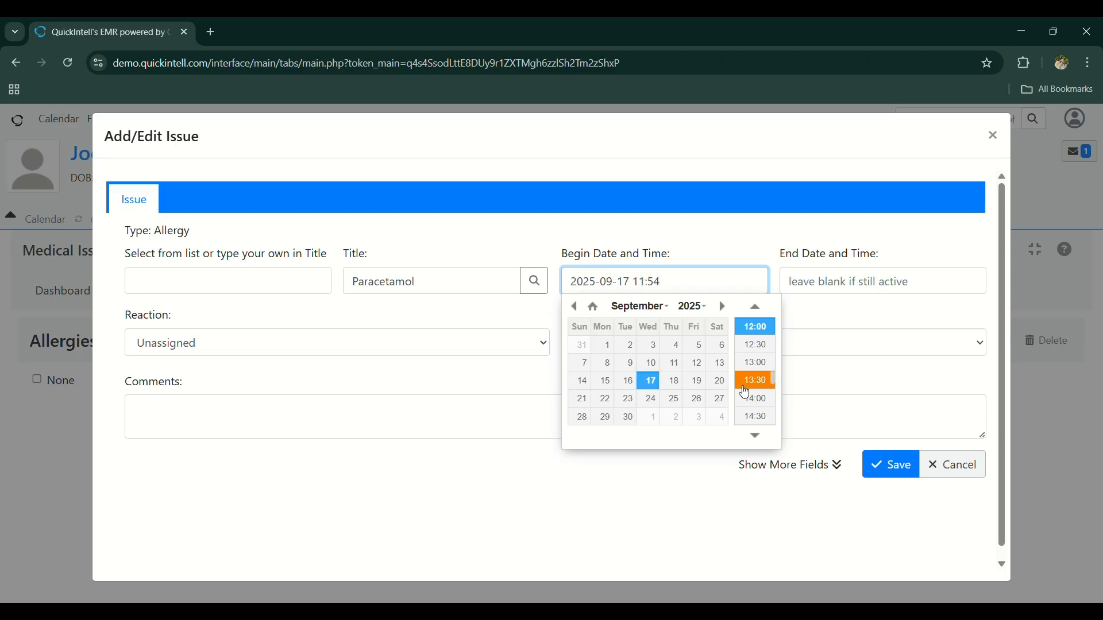
{"action": "left_click", "coordinate": [324, 367]}
Set reaction Shortness of Breath and severity Mild, then save the allergy
{"action": "left_click", "coordinate": [291, 344]}
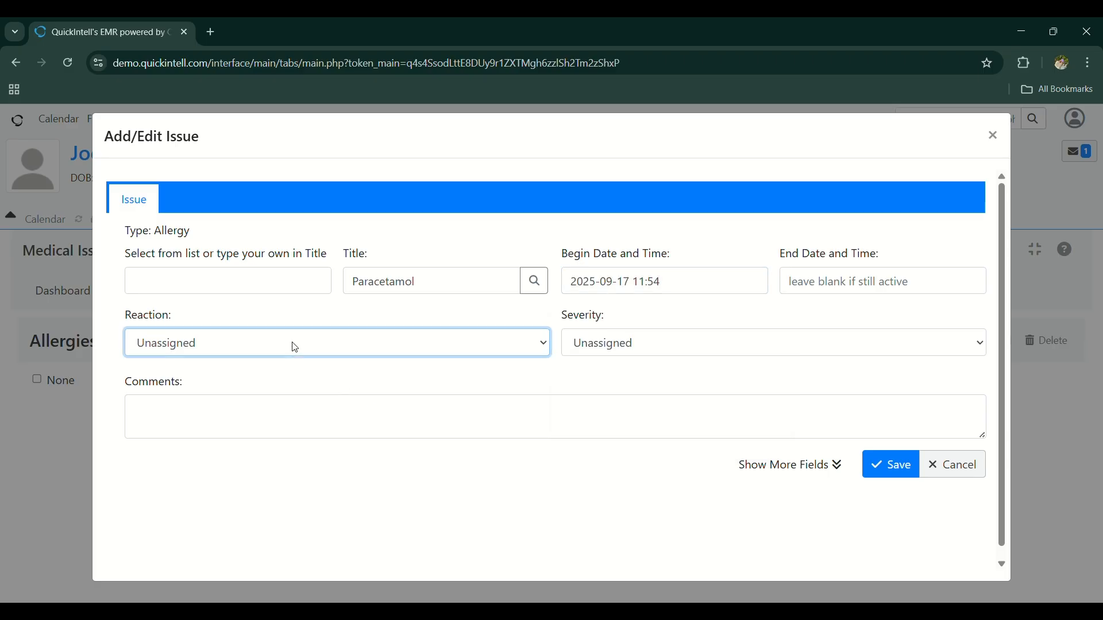
{"action": "left_click", "coordinate": [278, 433]}
{"action": "left_click", "coordinate": [630, 347]}
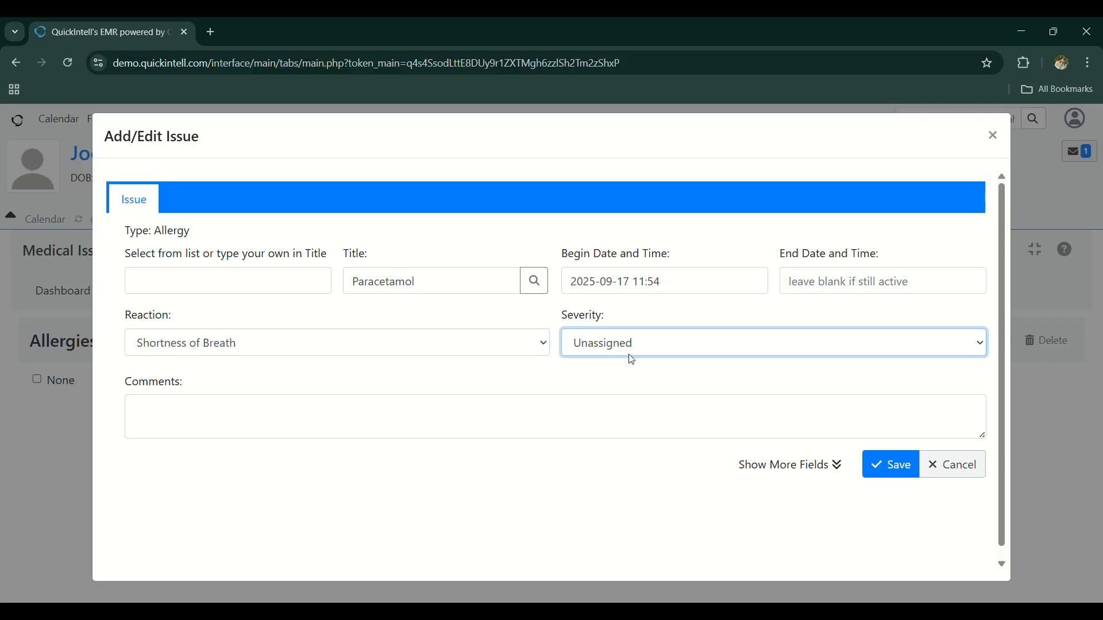
{"action": "left_click", "coordinate": [624, 401]}
{"action": "left_click", "coordinate": [906, 470]}
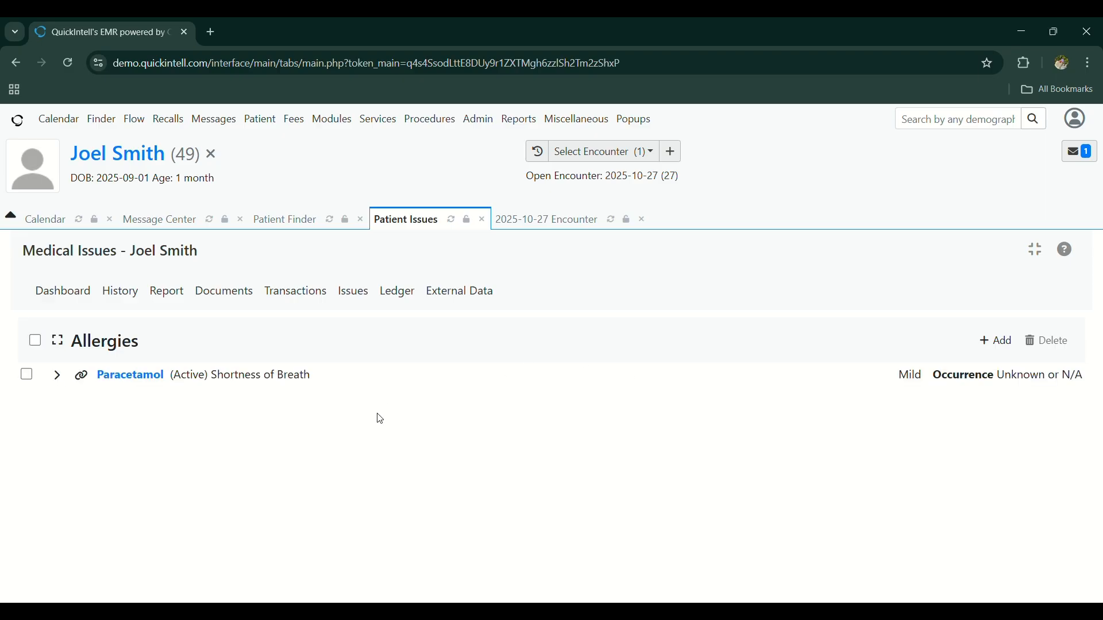
{"action": "left_click", "coordinate": [140, 164]}
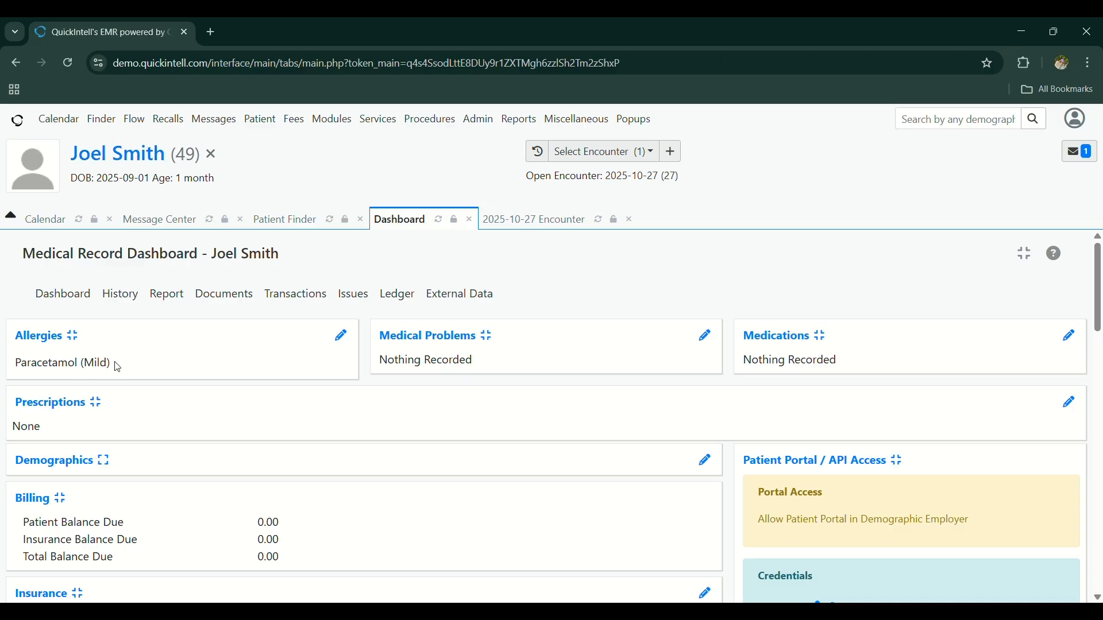
Check the dashboard now lists Paracetamol (Mild) and open the patient's empty Prescriptions list
{"action": "scroll", "coordinate": [117, 366], "scroll_direction": "down", "scroll_amount": 1}
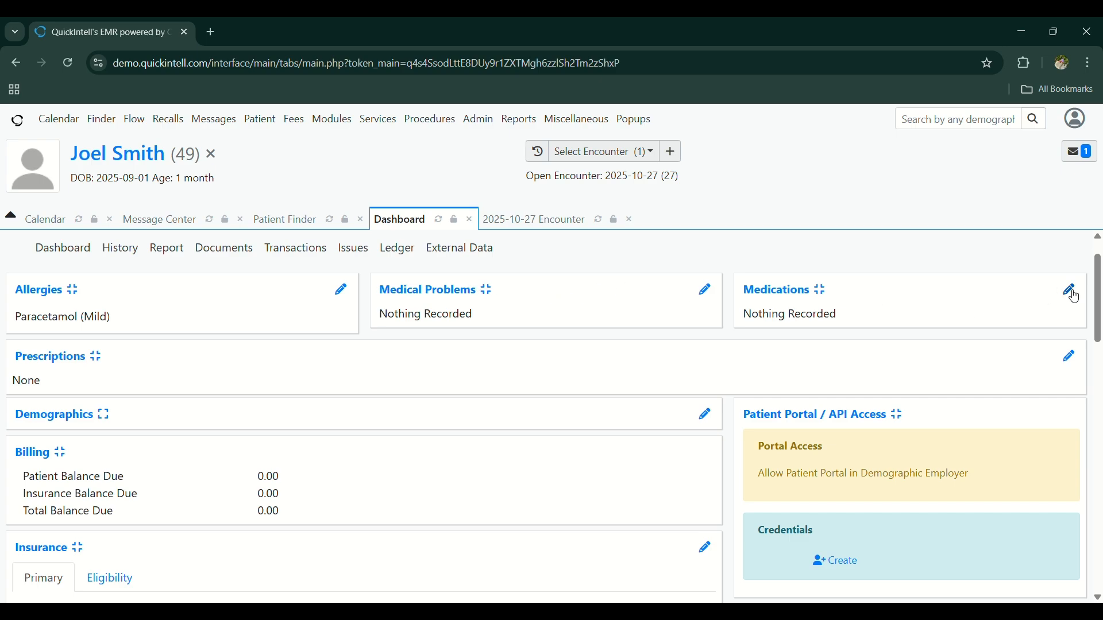
{"action": "scroll", "coordinate": [1071, 296], "scroll_direction": "up", "scroll_amount": 1}
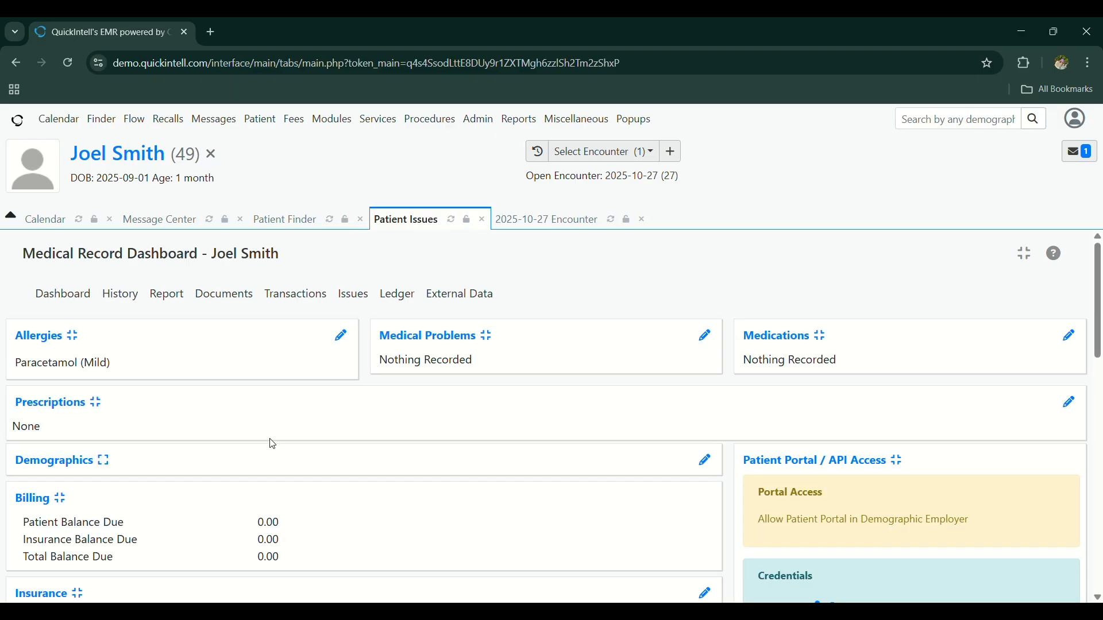
{"action": "scroll", "coordinate": [333, 446], "scroll_direction": "down", "scroll_amount": 1}
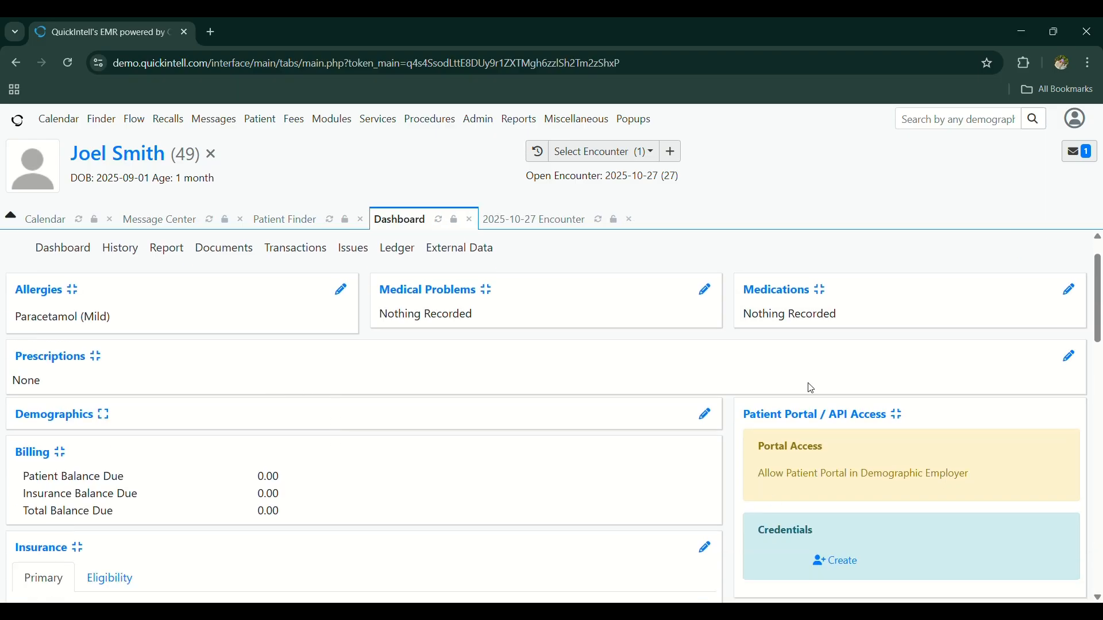
{"action": "left_click", "coordinate": [1071, 357]}
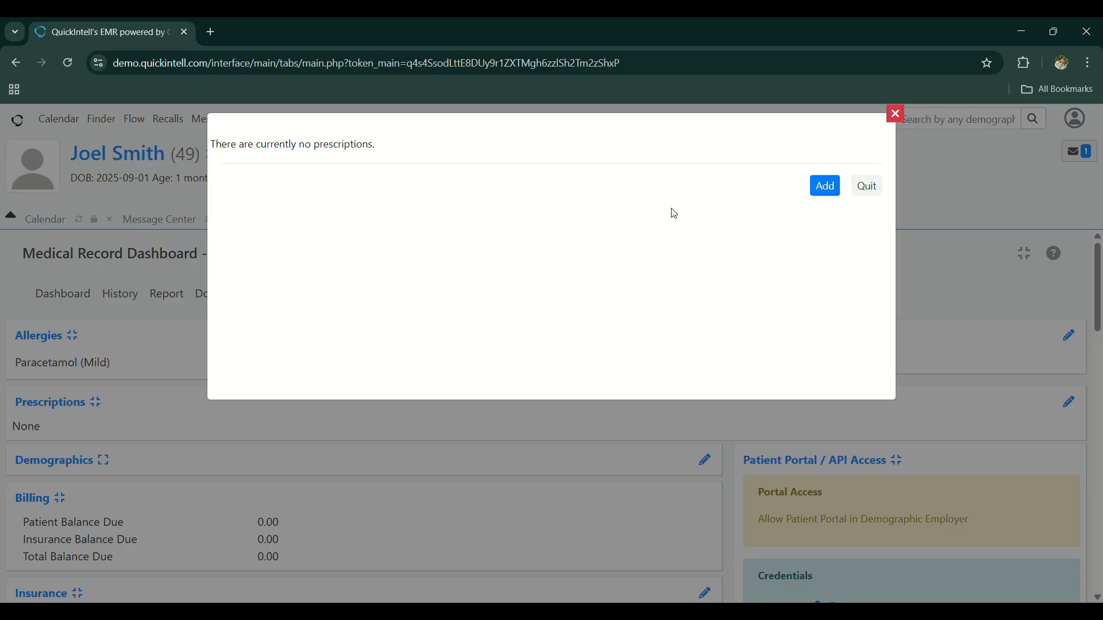
Start a new prescription with quantity 2 and strength 600 mg
{"action": "left_click", "coordinate": [830, 195]}
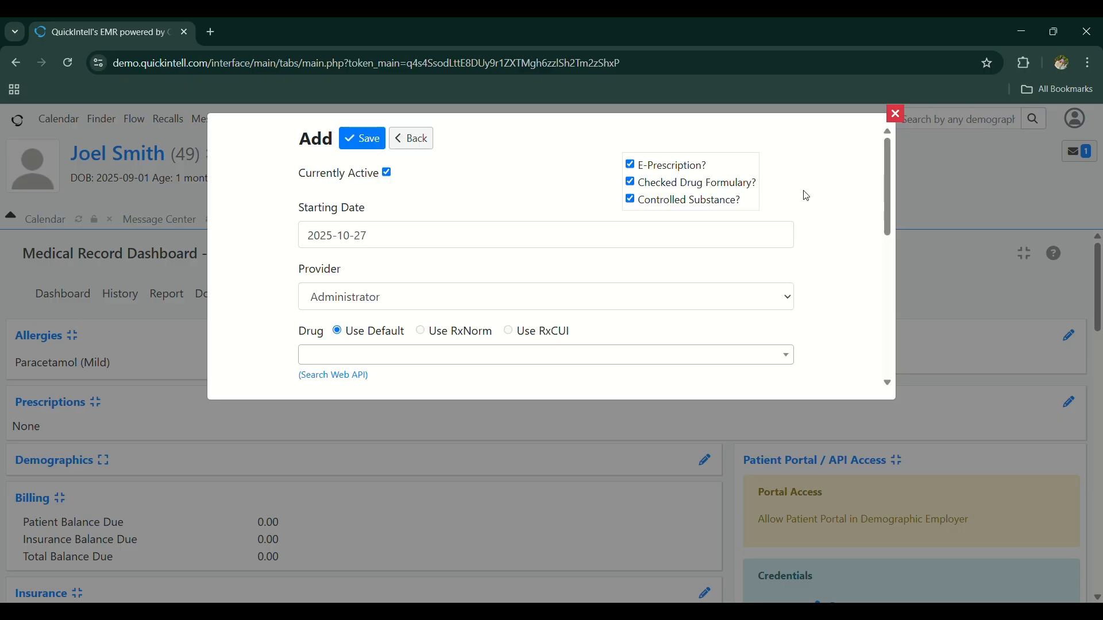
{"action": "scroll", "coordinate": [436, 278], "scroll_direction": "down", "scroll_amount": 1}
{"action": "scroll", "coordinate": [437, 279], "scroll_direction": "down", "scroll_amount": 3}
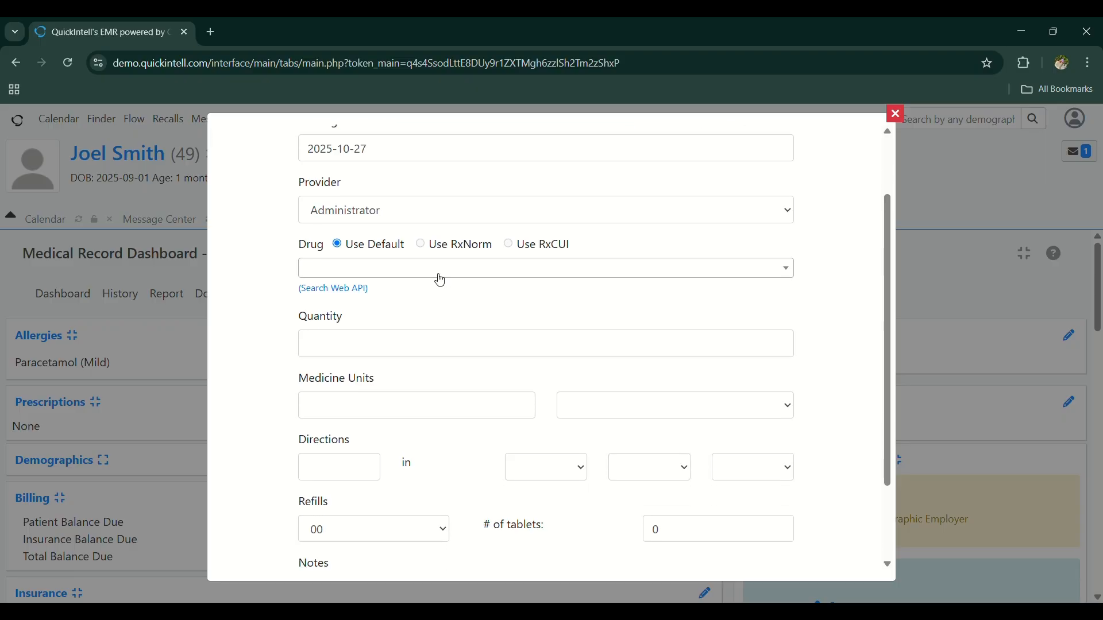
{"action": "left_click", "coordinate": [406, 254]}
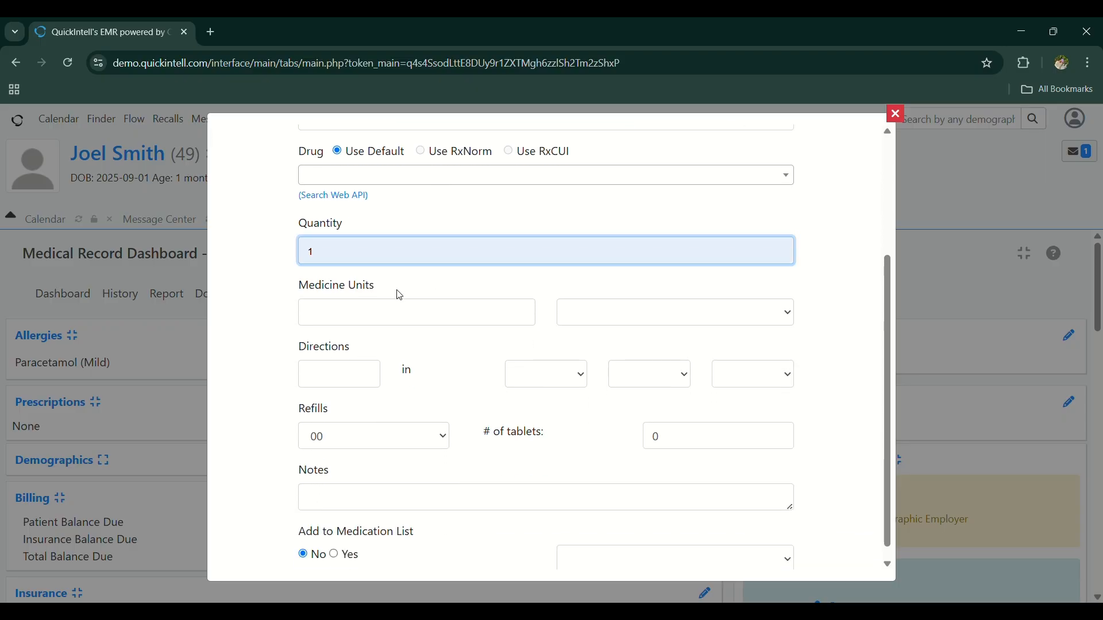
{"action": "type", "text": "2"}
{"action": "left_click", "coordinate": [370, 324]}
{"action": "type", "text": "600"}
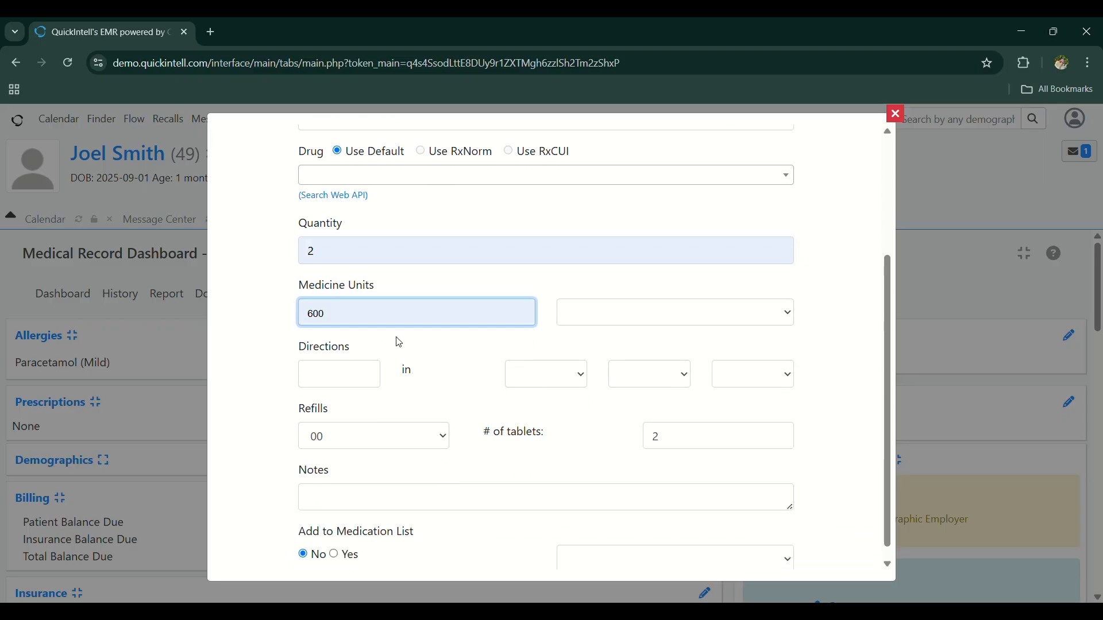
{"action": "left_click", "coordinate": [608, 312]}
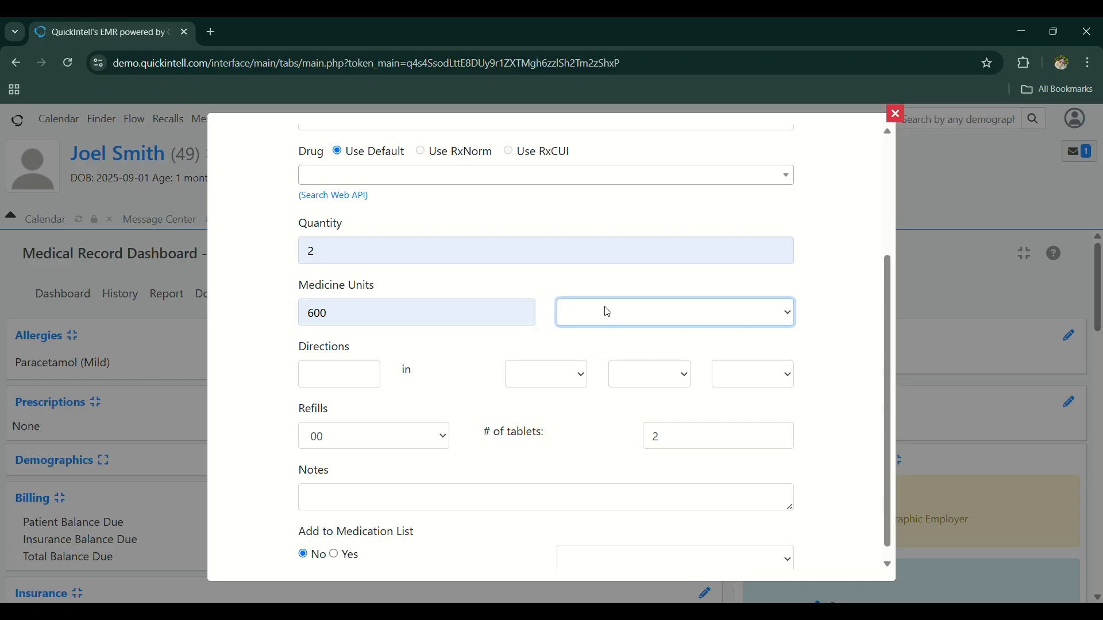
{"action": "left_click", "coordinate": [614, 360]}
Set the directions to Morning, the dosage form to suspension, and refills to 02
{"action": "left_click", "coordinate": [360, 379]}
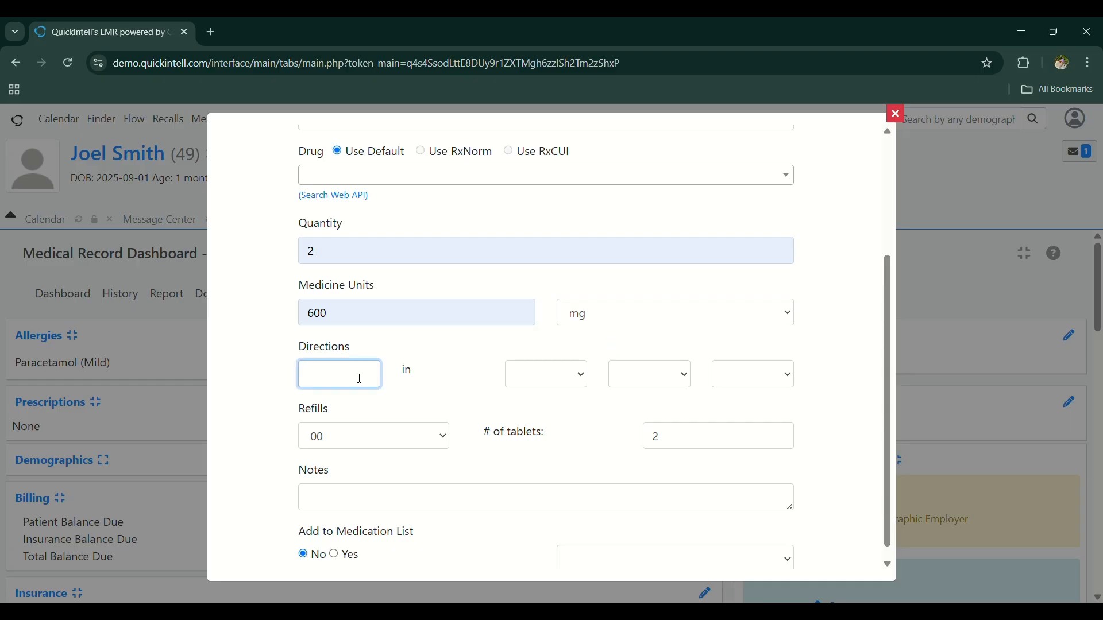
{"action": "type", "text": "Morning"}
{"action": "left_click", "coordinate": [533, 382]}
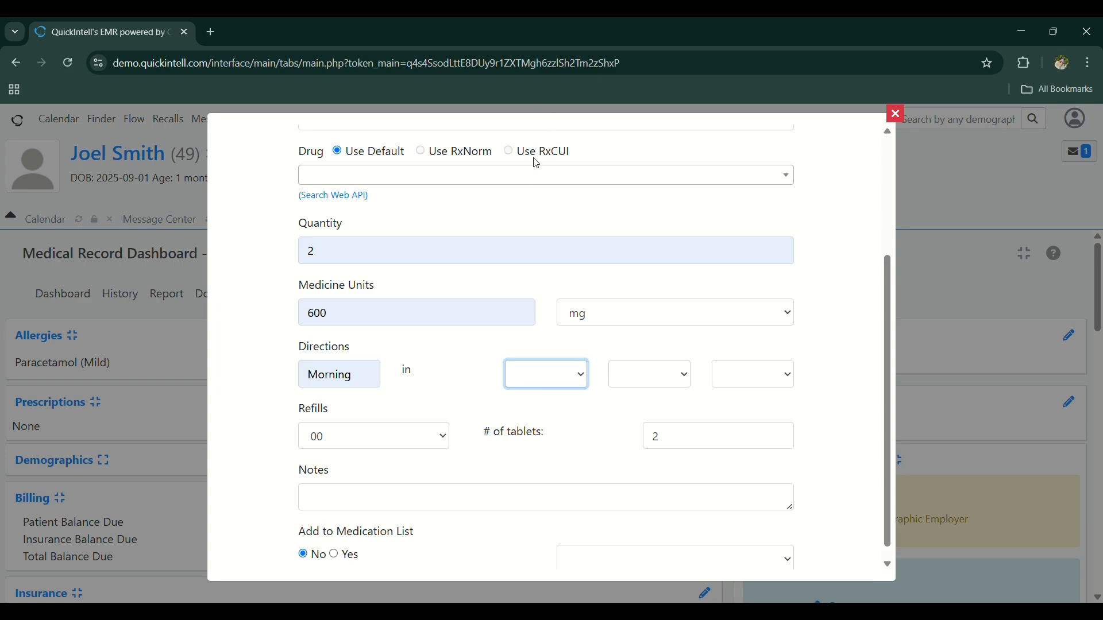
{"action": "key", "text": "s"}
{"action": "scroll", "coordinate": [436, 435], "scroll_direction": "down", "scroll_amount": 1}
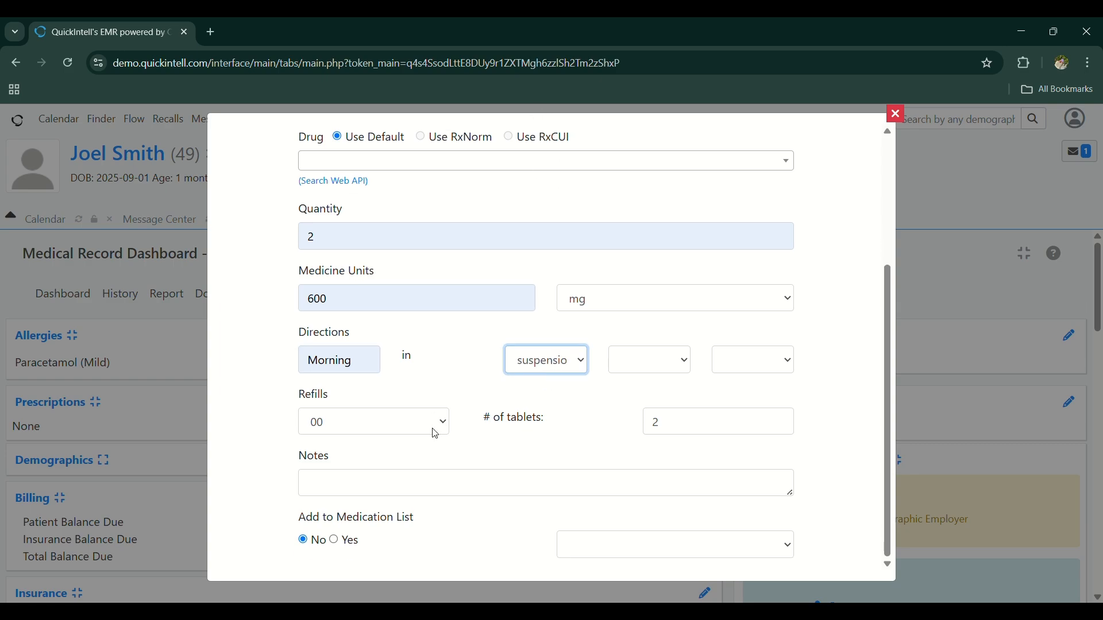
{"action": "left_click", "coordinate": [402, 432]}
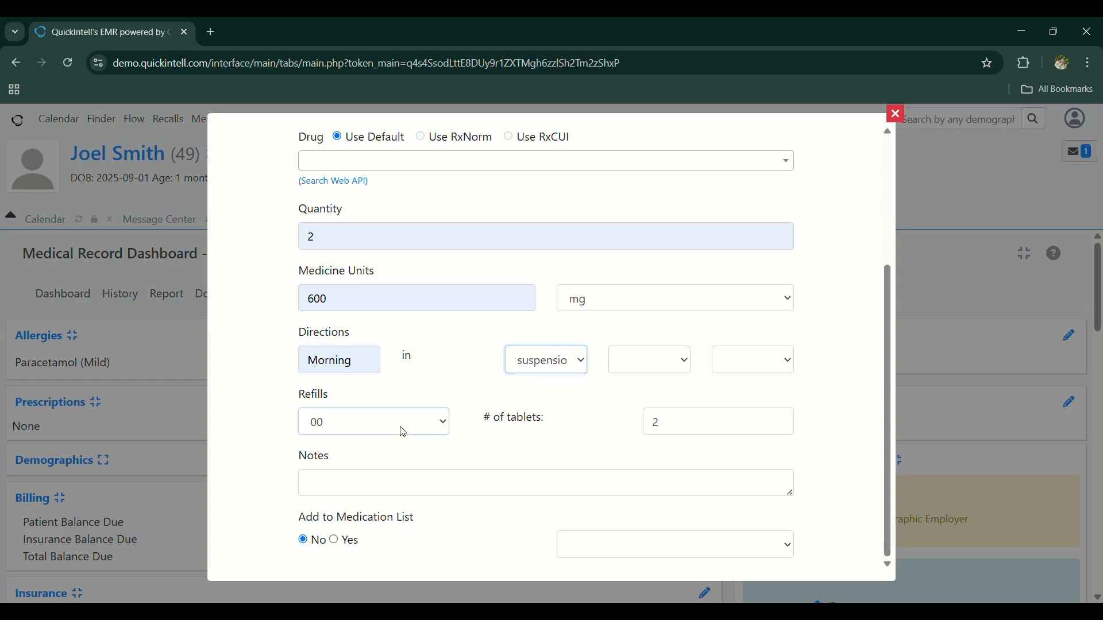
{"action": "left_click", "coordinate": [343, 66]}
Add the note Dolo, include it in the medication list, save, and close the list
{"action": "left_click", "coordinate": [464, 499]}
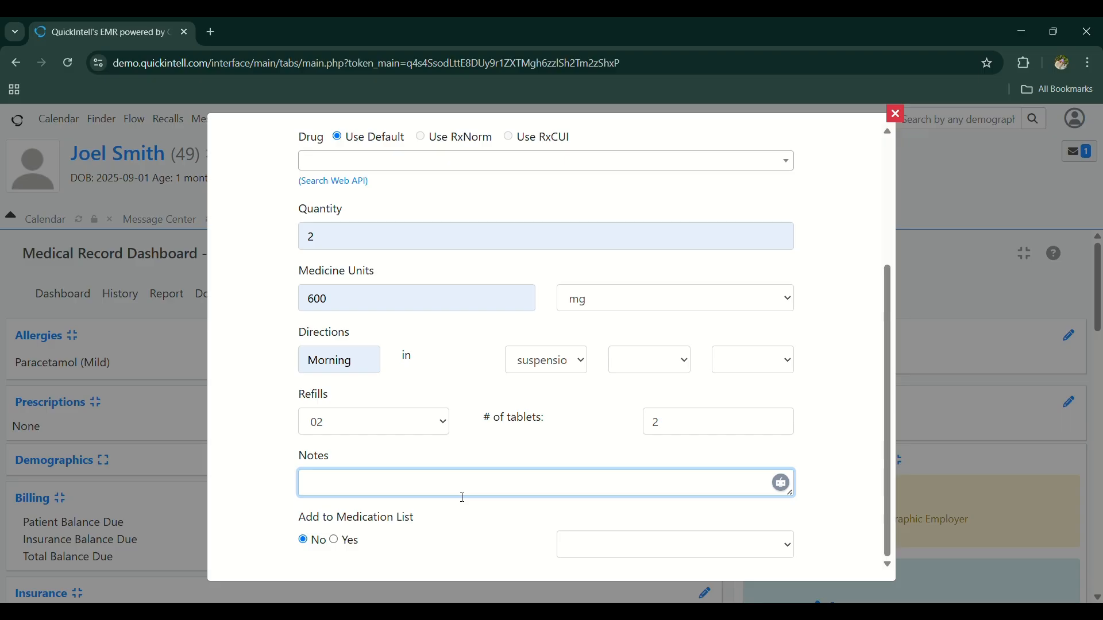
{"action": "type", "text": "Dolio"}
{"action": "key", "text": "BackSpace"}
{"action": "key", "text": "BackSpace"}
{"action": "left_click", "coordinate": [333, 544]}
{"action": "scroll", "coordinate": [446, 170], "scroll_direction": "up", "scroll_amount": 4}
{"action": "left_click", "coordinate": [362, 139]}
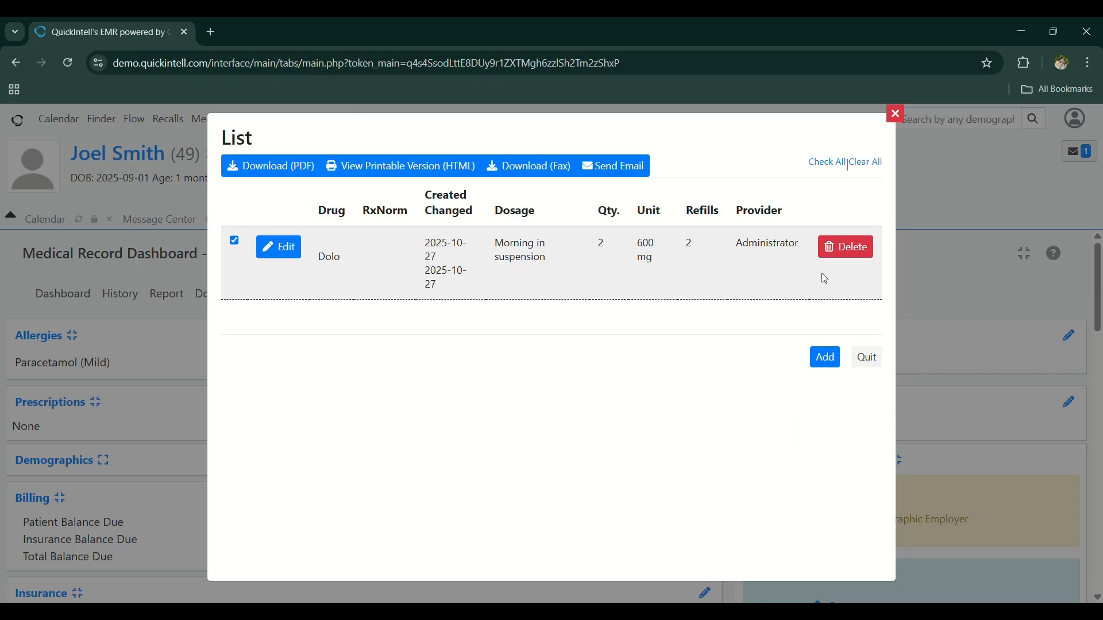
{"action": "left_click", "coordinate": [895, 114]}
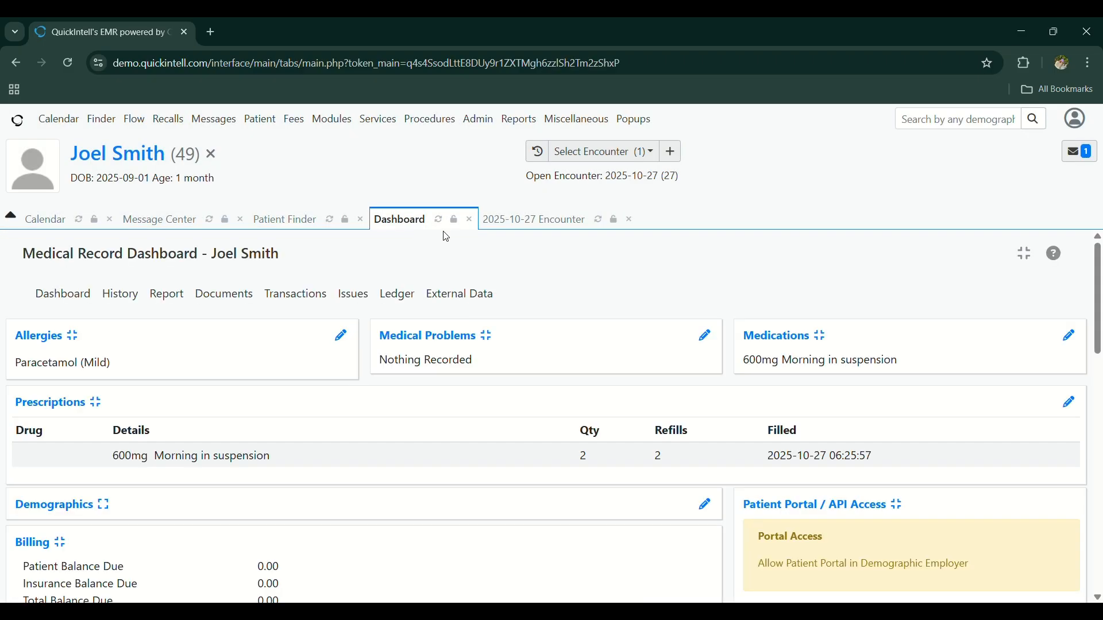
Pick the 2025-10-27 New Patient visit from the encounter list
{"action": "scroll", "coordinate": [287, 459], "scroll_direction": "down", "scroll_amount": 1}
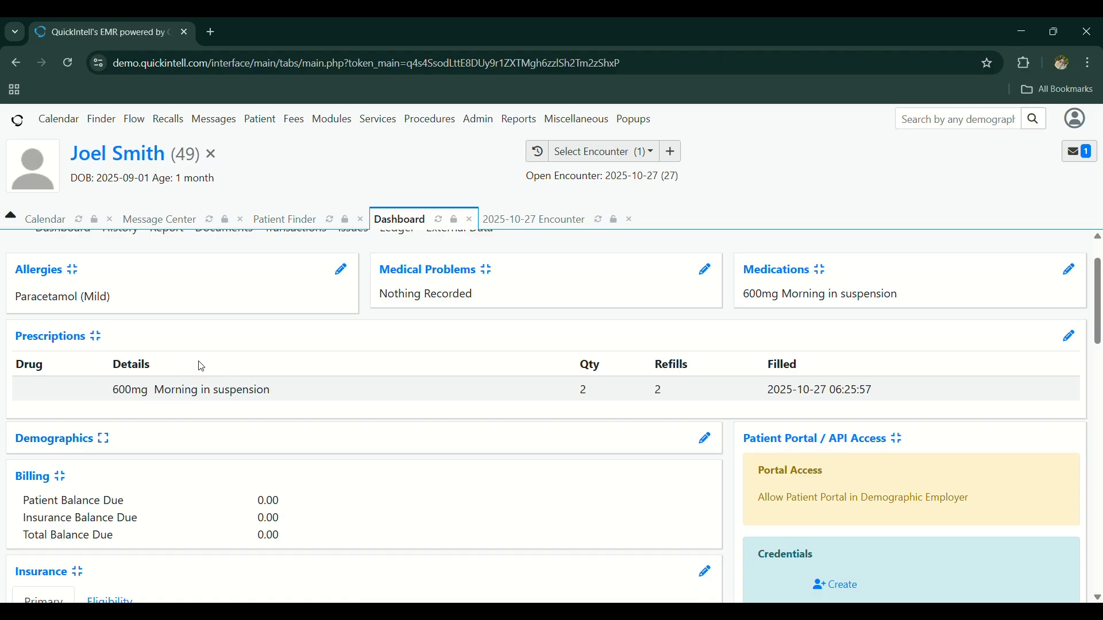
{"action": "scroll", "coordinate": [196, 367], "scroll_direction": "up", "scroll_amount": 1}
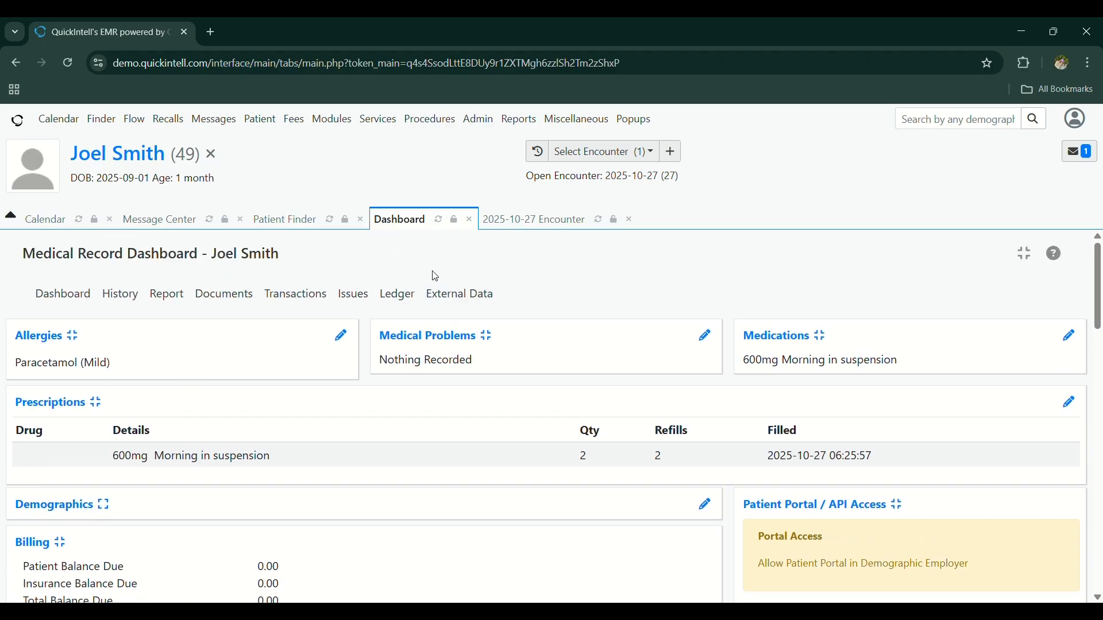
{"action": "left_click", "coordinate": [598, 155]}
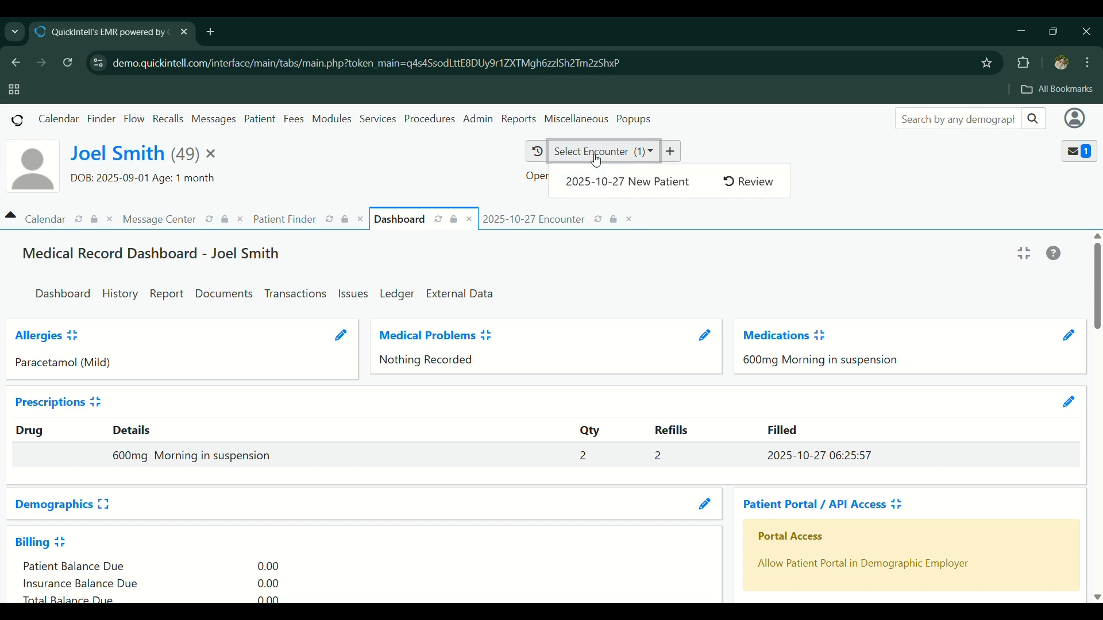
{"action": "left_click", "coordinate": [632, 189]}
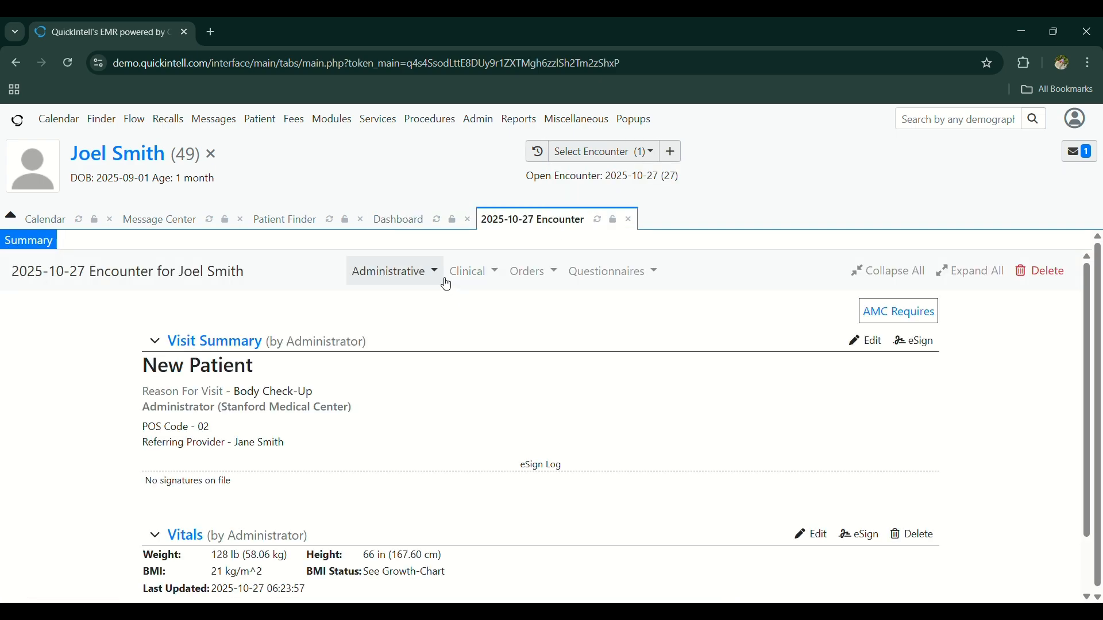
{"action": "left_click", "coordinate": [474, 281]}
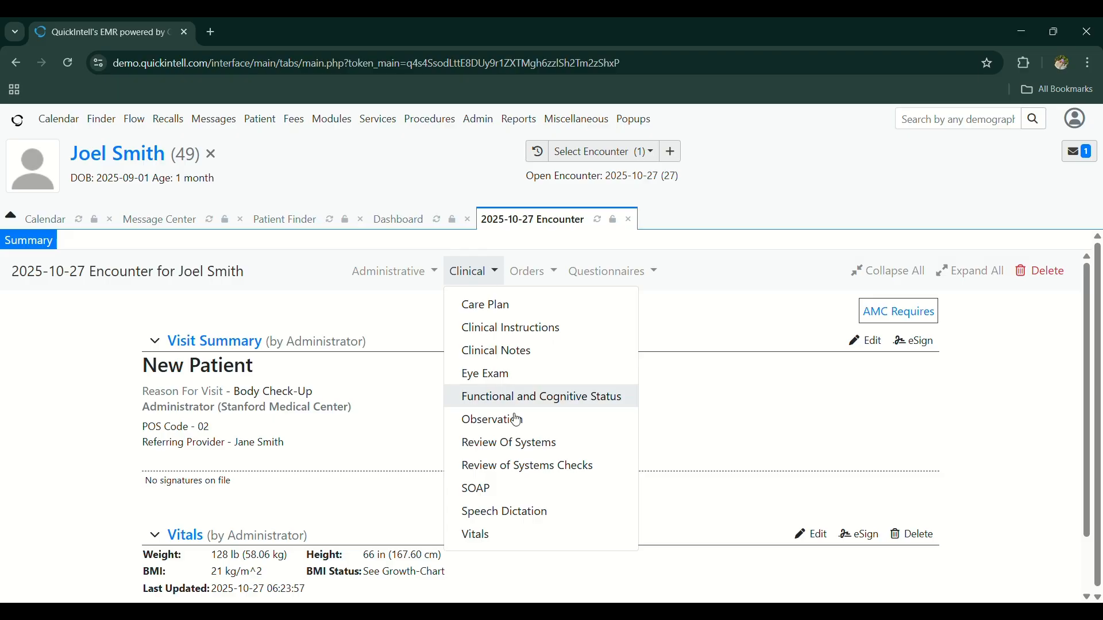
{"action": "left_click", "coordinate": [508, 492]}
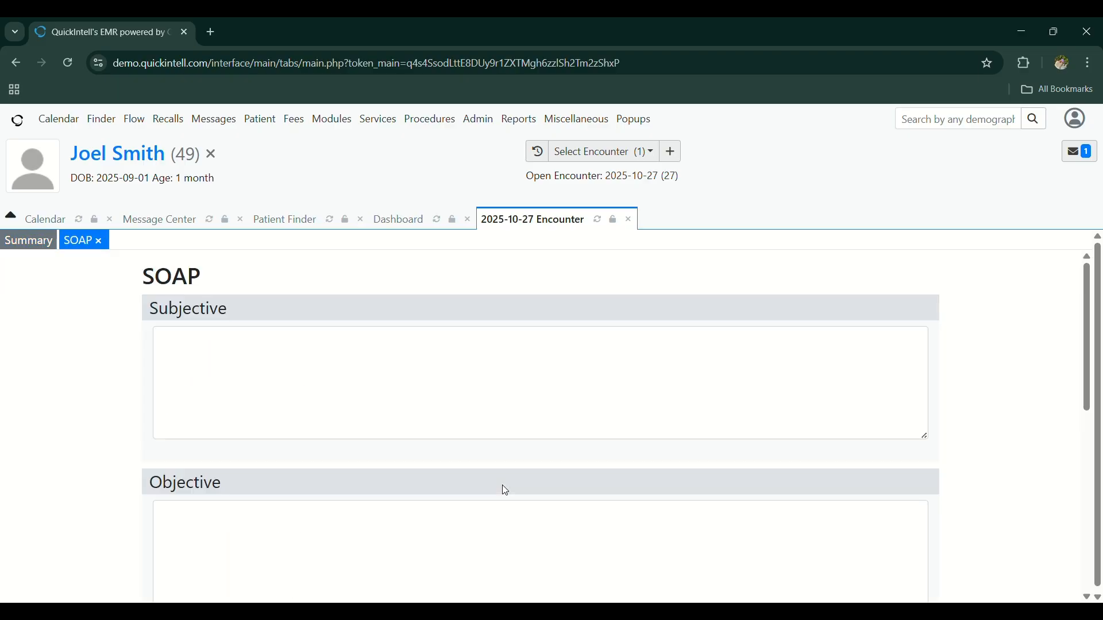
{"action": "scroll", "coordinate": [508, 491], "scroll_direction": "down", "scroll_amount": 2}
{"action": "scroll", "coordinate": [509, 491], "scroll_direction": "up", "scroll_amount": 1}
{"action": "scroll", "coordinate": [508, 491], "scroll_direction": "down", "scroll_amount": 5}
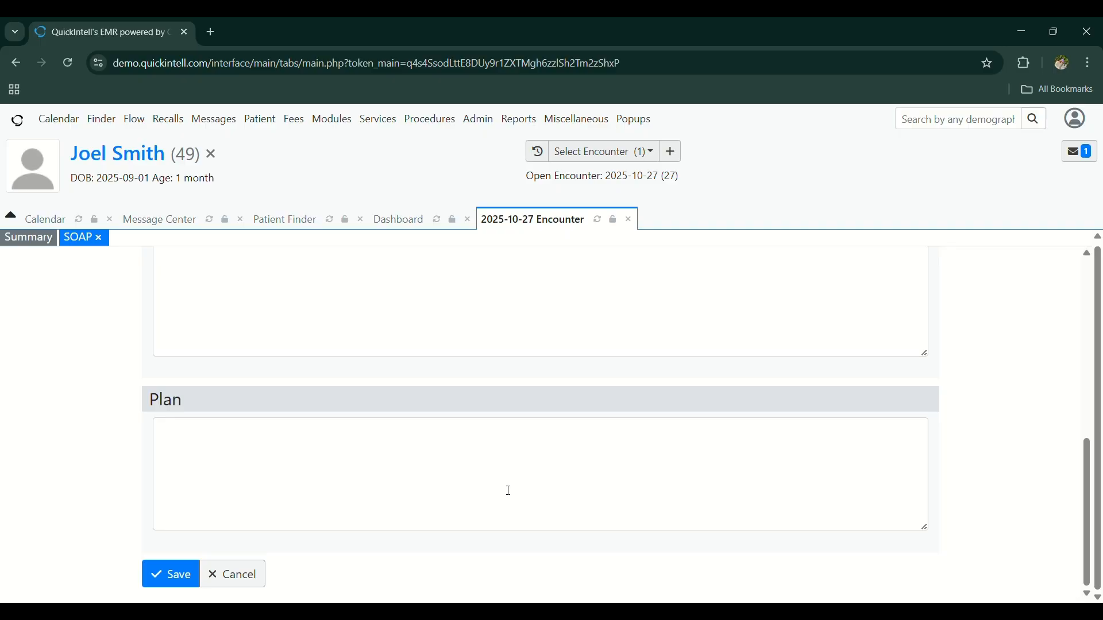
{"action": "left_click", "coordinate": [250, 579]}
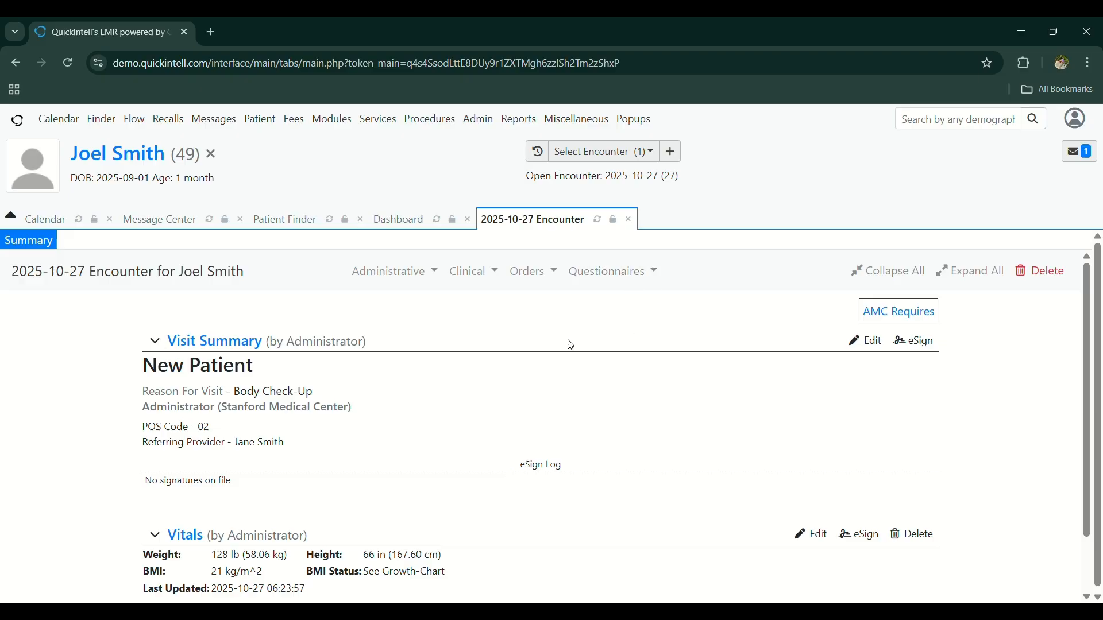
Go to the patient's dashboard and open the Demographics editor
{"action": "left_click", "coordinate": [145, 165]}
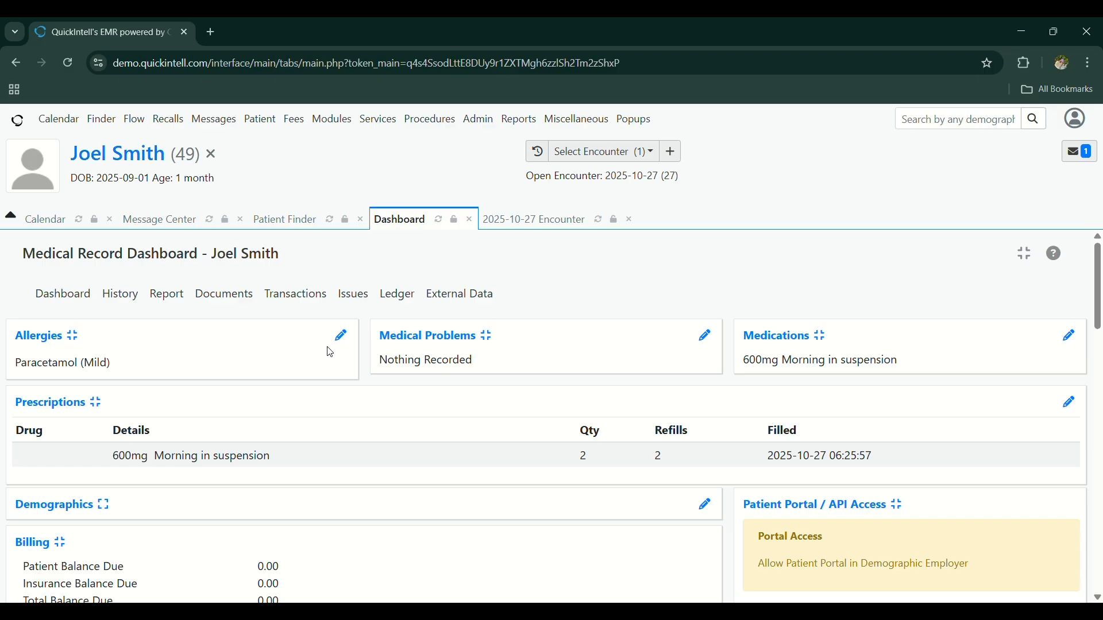
{"action": "scroll", "coordinate": [328, 350], "scroll_direction": "down", "scroll_amount": 3}
{"action": "scroll", "coordinate": [98, 352], "scroll_direction": "up", "scroll_amount": 3}
{"action": "scroll", "coordinate": [431, 482], "scroll_direction": "down", "scroll_amount": 1}
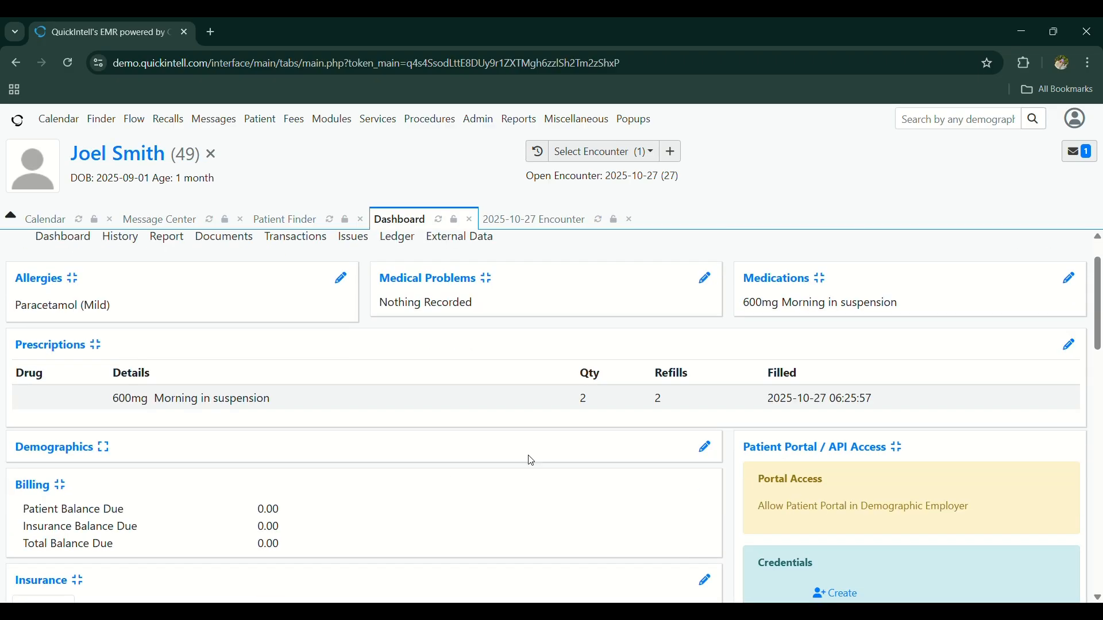
{"action": "left_click", "coordinate": [705, 449]}
Review the Edit Current Patient form, then return to the patient's dashboard
{"action": "scroll", "coordinate": [457, 444], "scroll_direction": "down", "scroll_amount": 2}
{"action": "scroll", "coordinate": [457, 444], "scroll_direction": "up", "scroll_amount": 2}
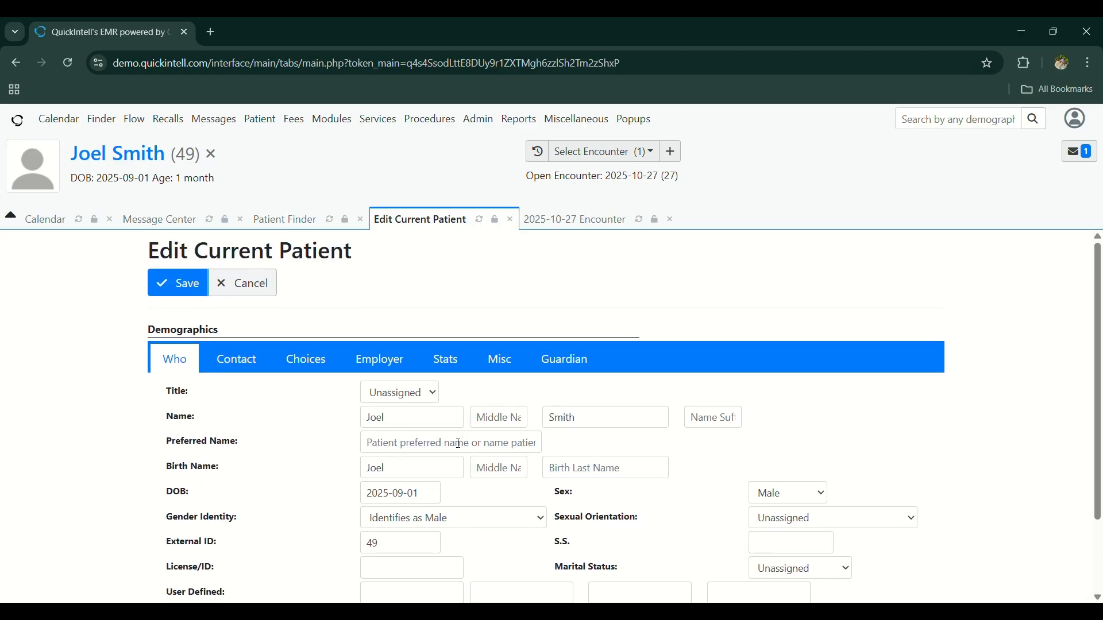
{"action": "scroll", "coordinate": [457, 444], "scroll_direction": "down", "scroll_amount": 2}
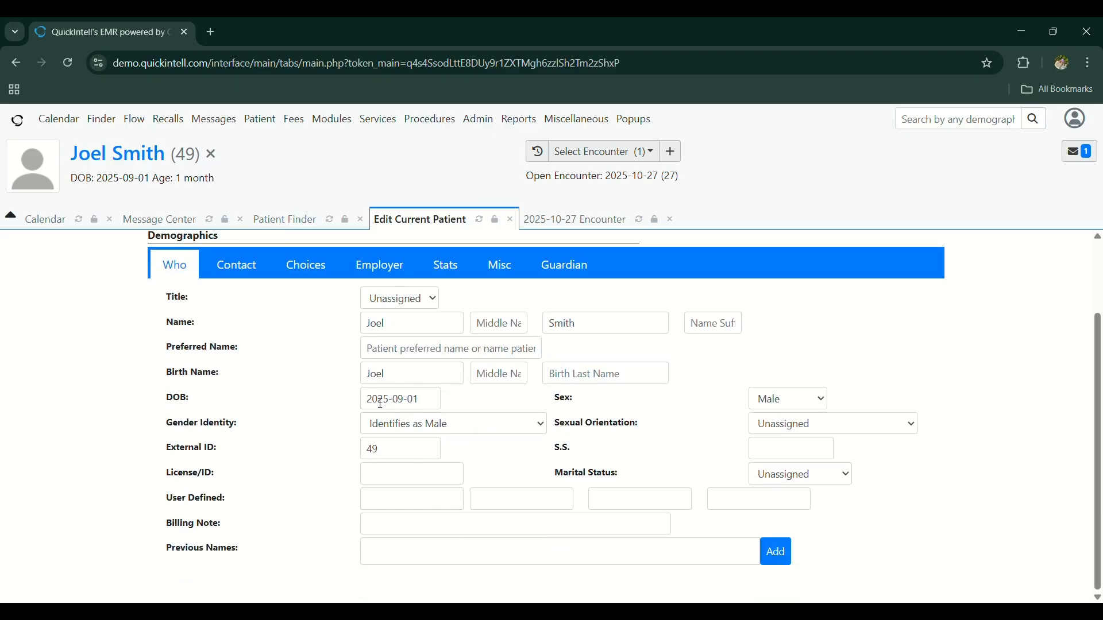
{"action": "scroll", "coordinate": [517, 465], "scroll_direction": "up", "scroll_amount": 2}
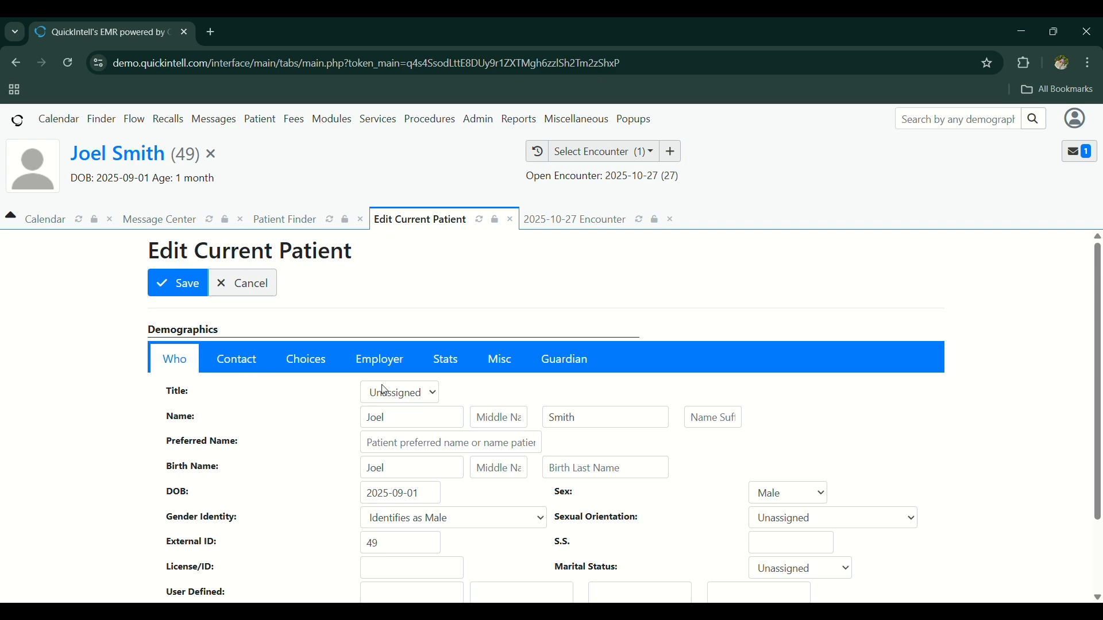
{"action": "scroll", "coordinate": [471, 395], "scroll_direction": "down", "scroll_amount": 2}
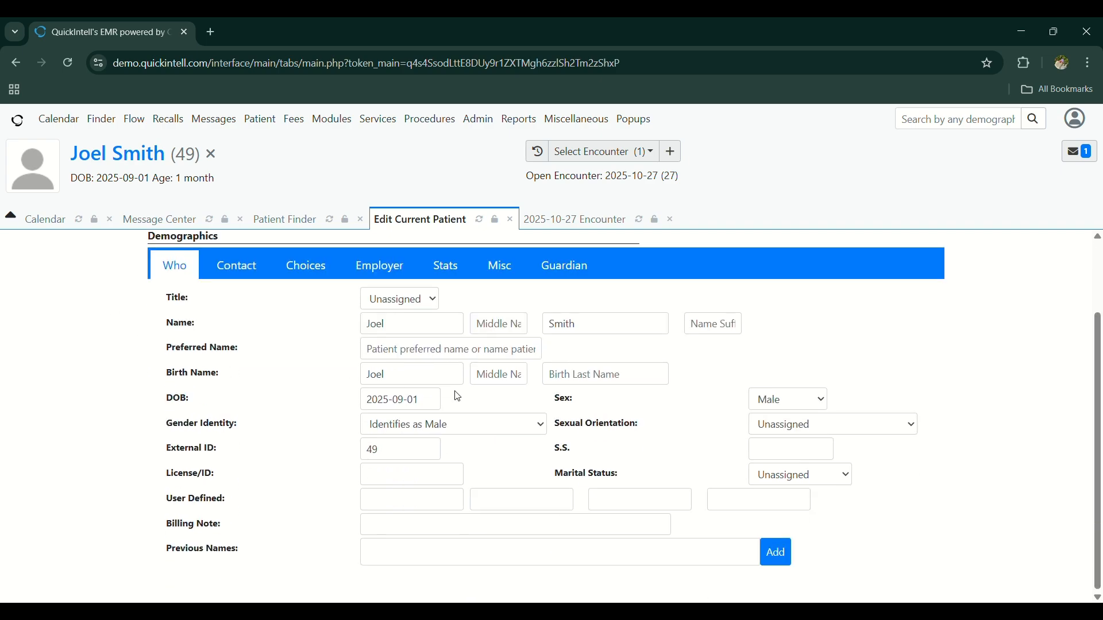
{"action": "left_click", "coordinate": [153, 167]}
Scroll down to the dashboard's Insurance section and open its edit form
{"action": "scroll", "coordinate": [554, 264], "scroll_direction": "down", "scroll_amount": 4}
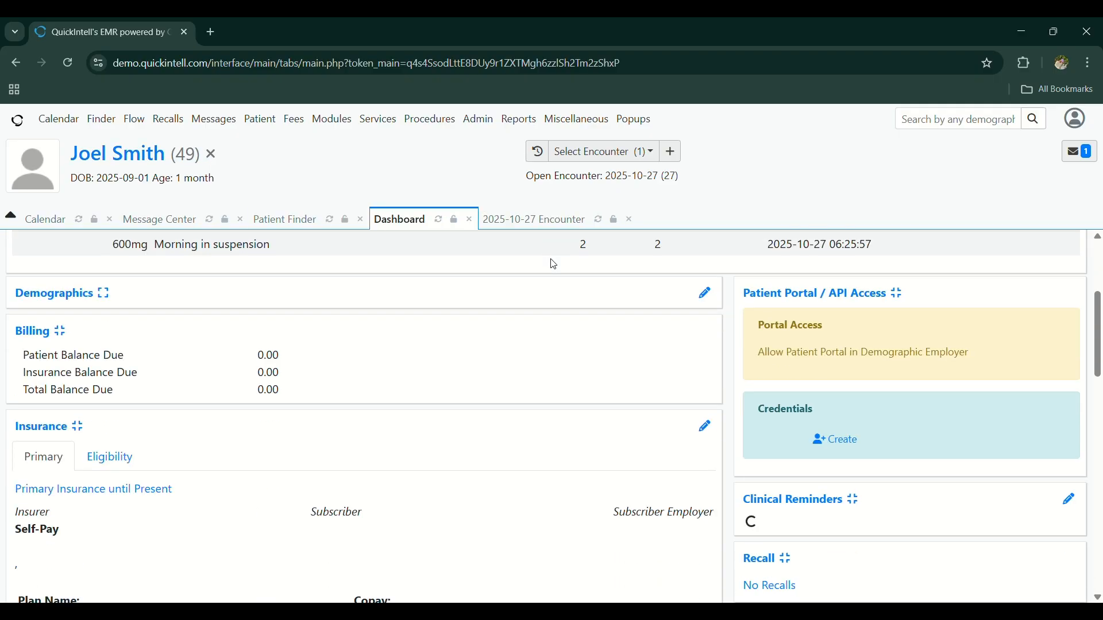
{"action": "scroll", "coordinate": [553, 264], "scroll_direction": "down", "scroll_amount": 2}
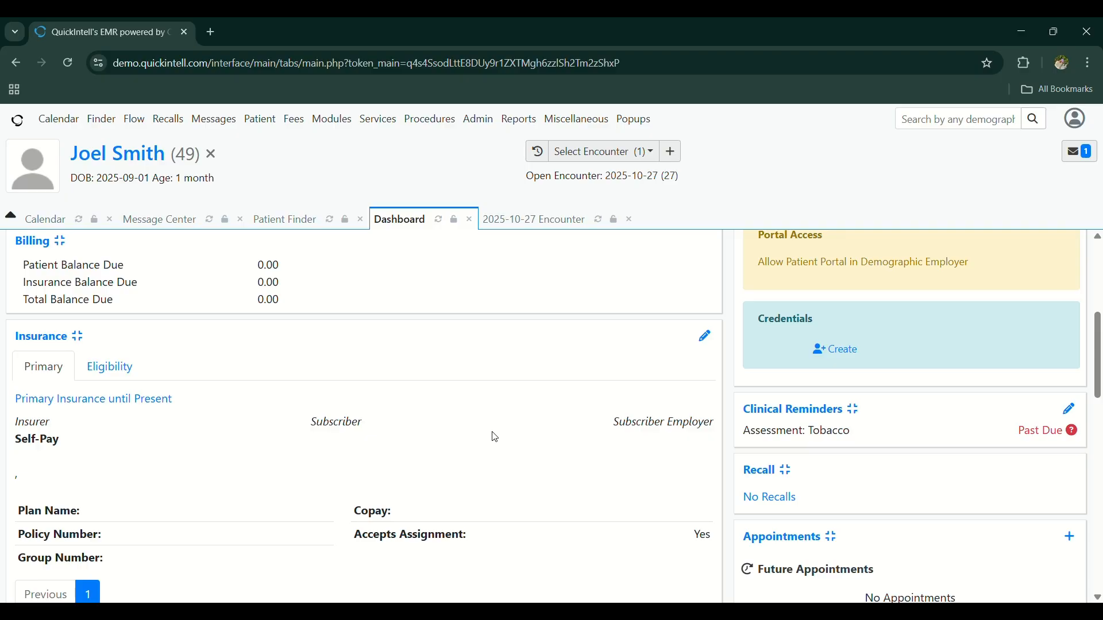
{"action": "scroll", "coordinate": [309, 457], "scroll_direction": "up", "scroll_amount": 2}
{"action": "scroll", "coordinate": [308, 457], "scroll_direction": "down", "scroll_amount": 1}
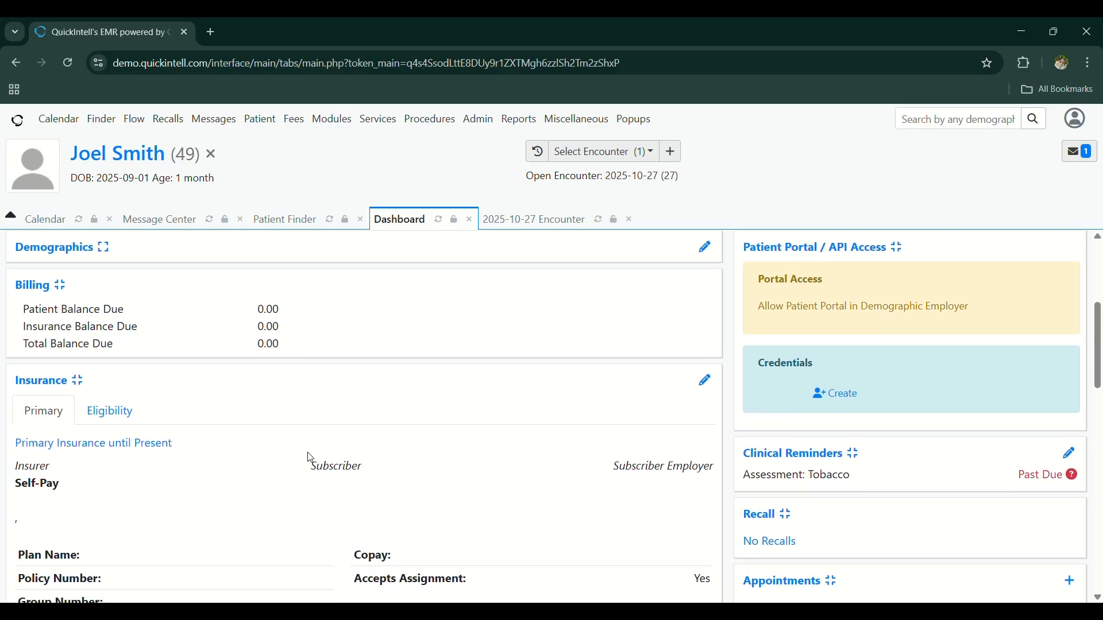
{"action": "scroll", "coordinate": [310, 458], "scroll_direction": "down", "scroll_amount": 1}
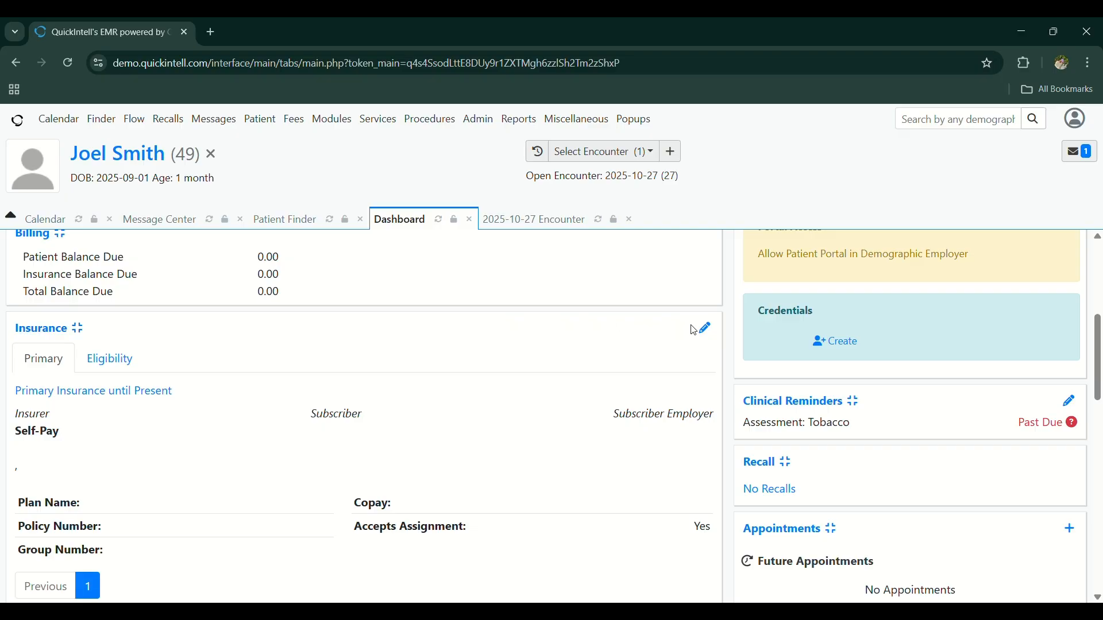
{"action": "left_click", "coordinate": [706, 333]}
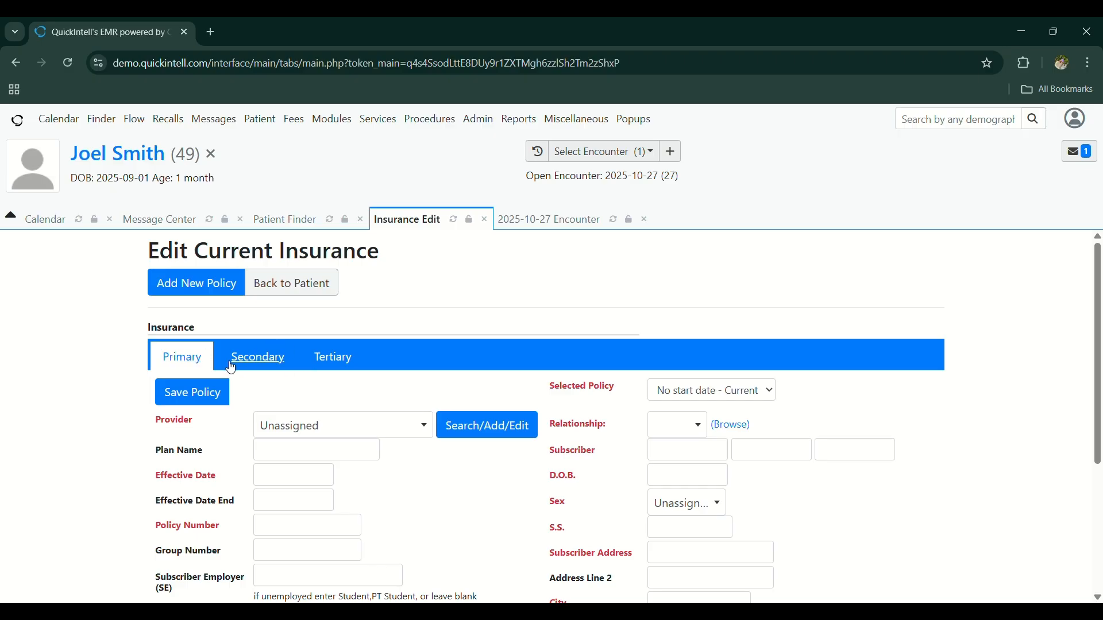
Choose Blue Cross Blue Shield (Test) as the provider and check its details
{"action": "scroll", "coordinate": [230, 366], "scroll_direction": "down", "scroll_amount": 2}
{"action": "left_click", "coordinate": [349, 337]}
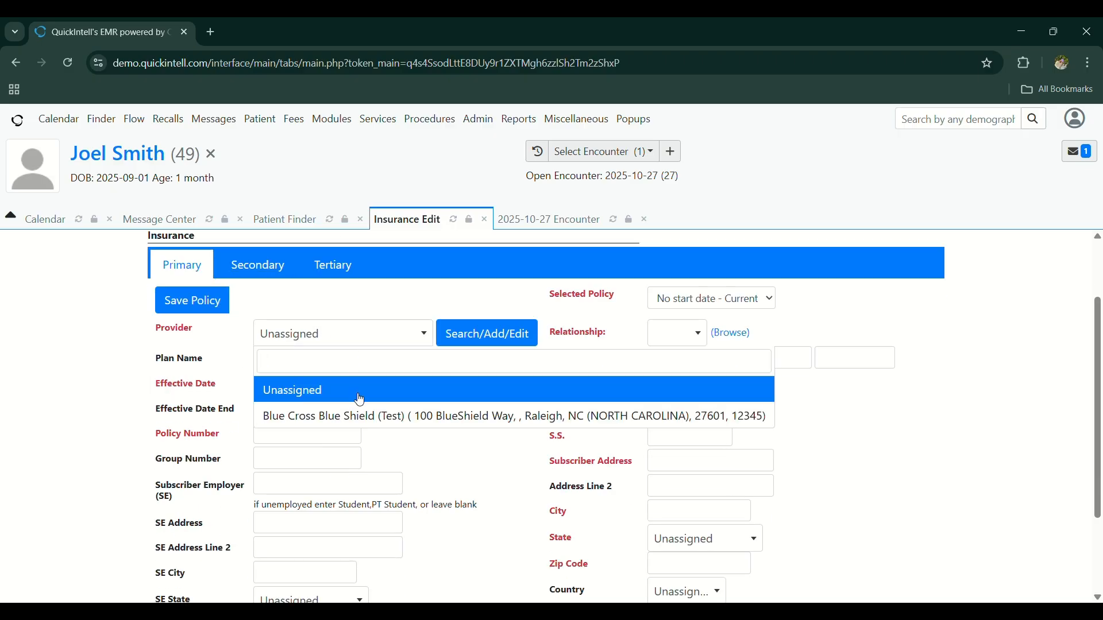
{"action": "left_click", "coordinate": [365, 416]}
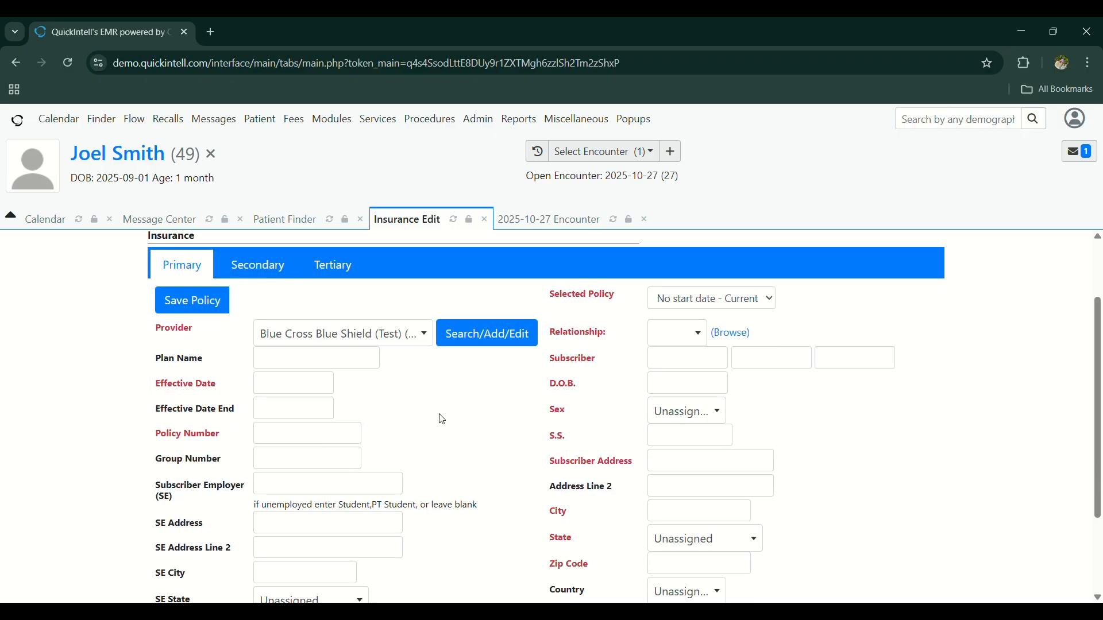
{"action": "left_click", "coordinate": [422, 336]}
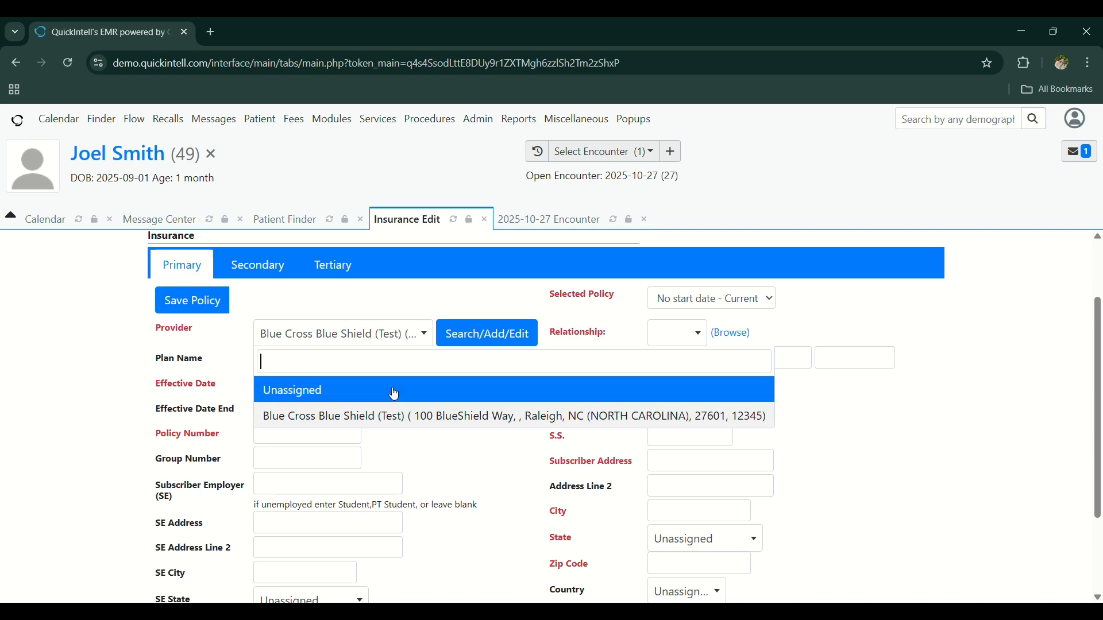
{"action": "left_click", "coordinate": [515, 335]}
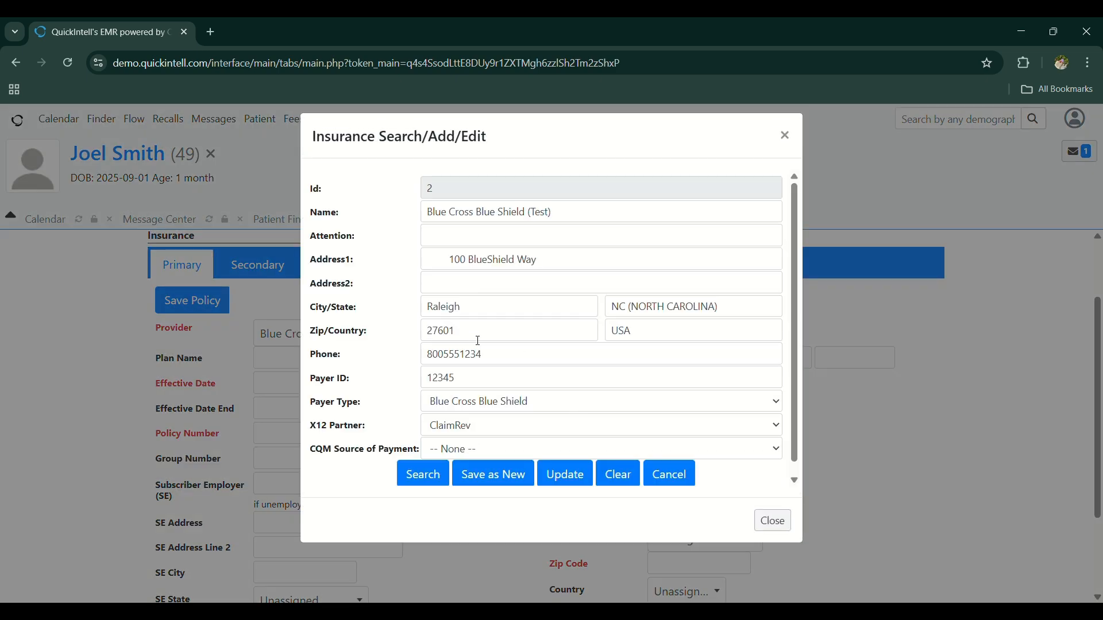
{"action": "left_click", "coordinate": [788, 135]}
Set the effective date to 2025-09-18 and enter the policy number
{"action": "scroll", "coordinate": [410, 434], "scroll_direction": "down", "scroll_amount": 1}
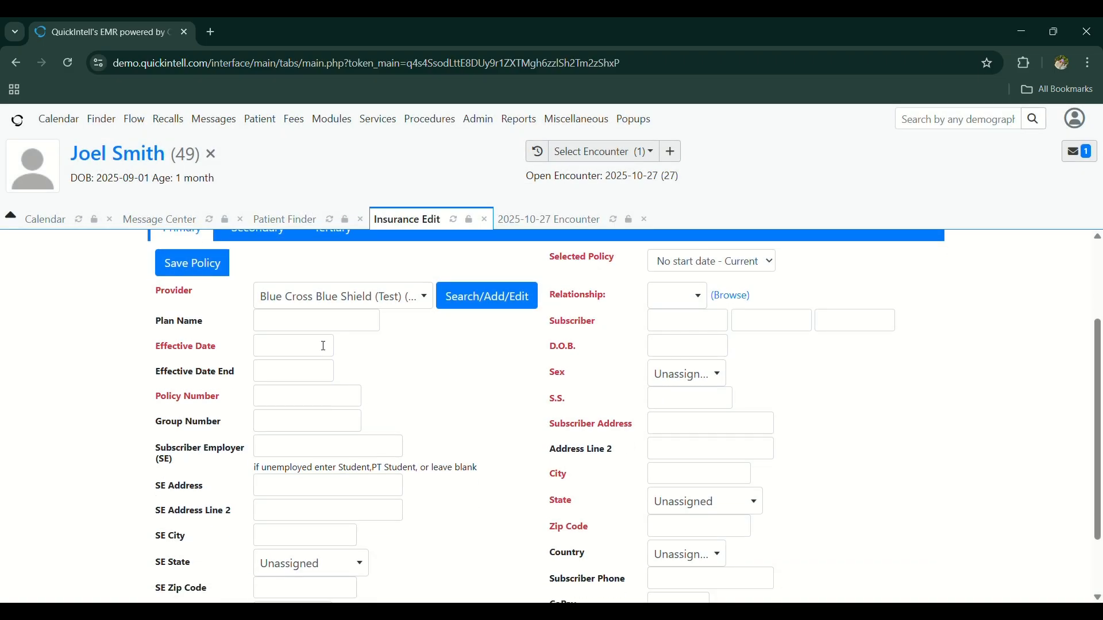
{"action": "left_click", "coordinate": [266, 369]}
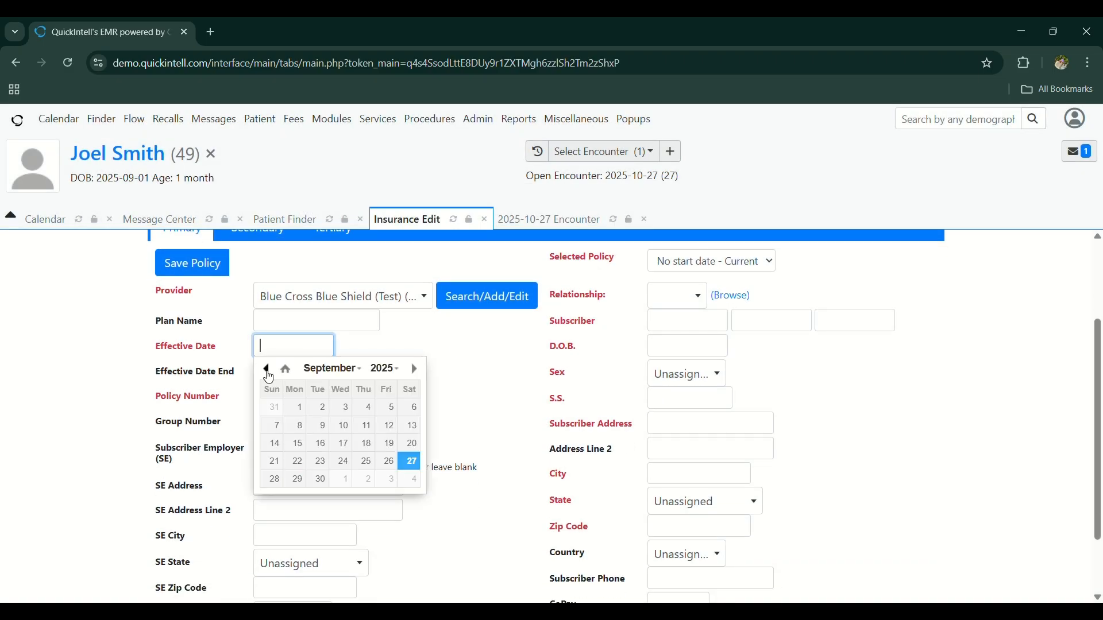
{"action": "left_click", "coordinate": [366, 443]}
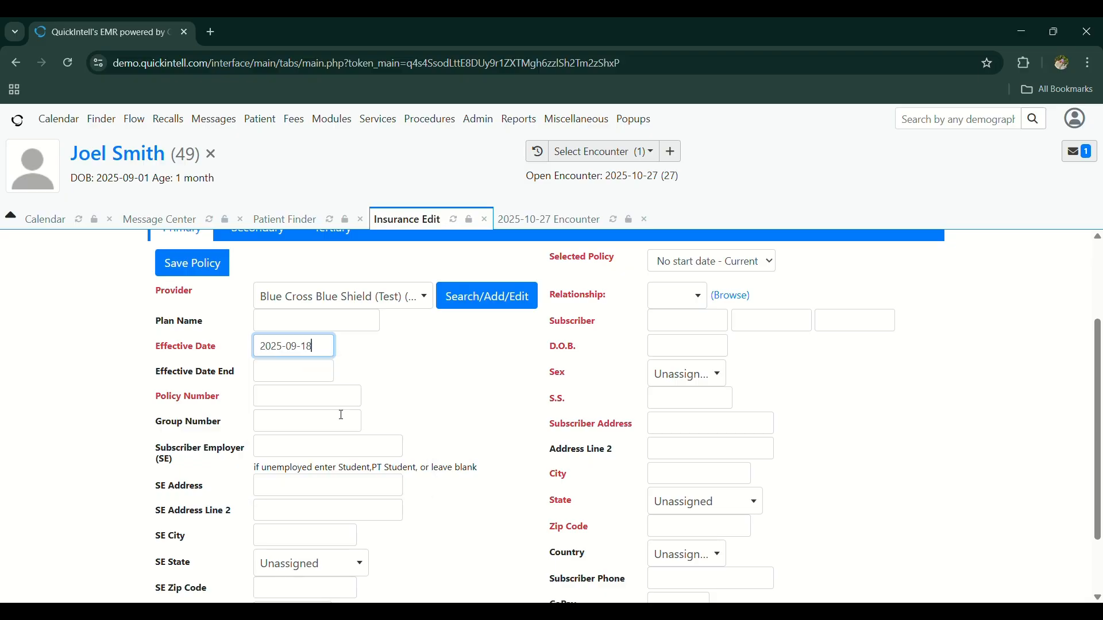
{"action": "left_click", "coordinate": [273, 405]}
{"action": "type", "text": "1021"}
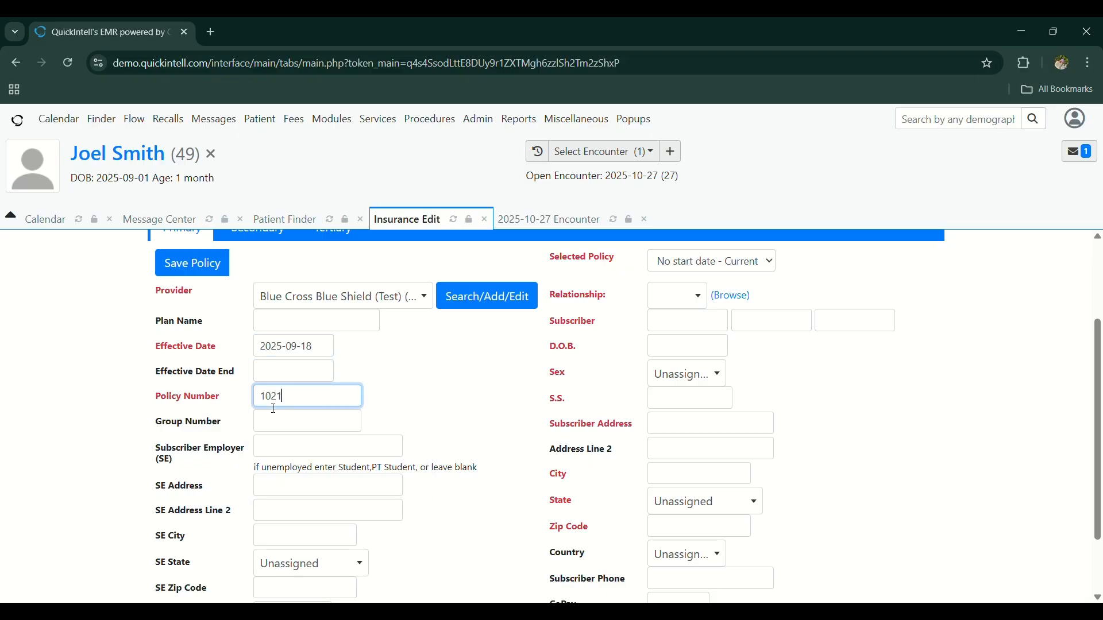
{"action": "scroll", "coordinate": [301, 432], "scroll_direction": "down", "scroll_amount": 1}
{"action": "scroll", "coordinate": [301, 432], "scroll_direction": "up", "scroll_amount": 3}
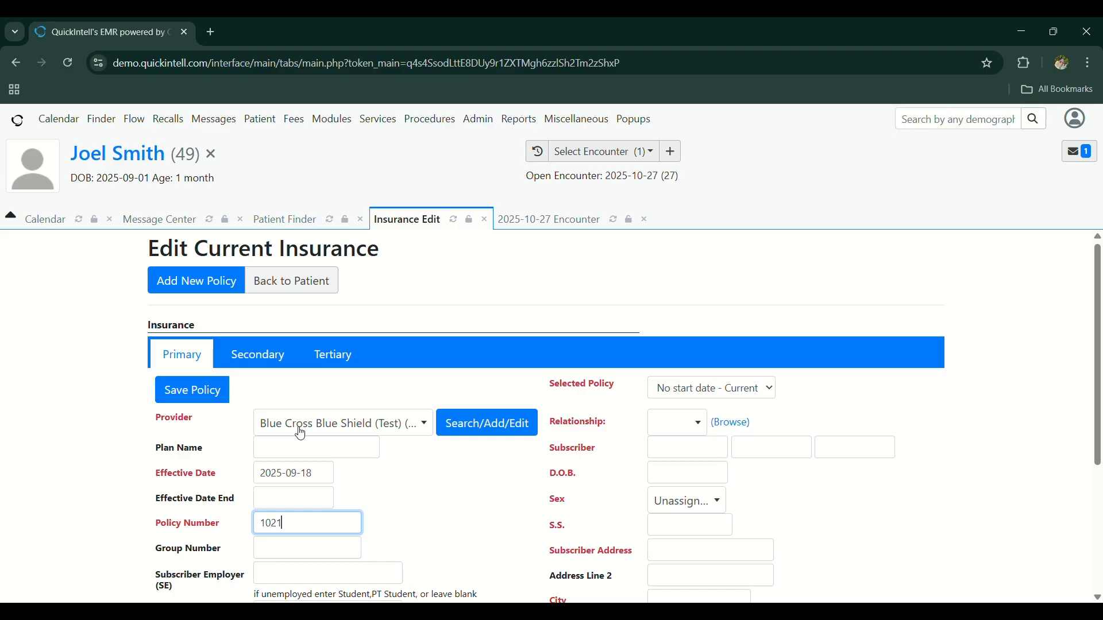
{"action": "scroll", "coordinate": [706, 397], "scroll_direction": "down", "scroll_amount": 1}
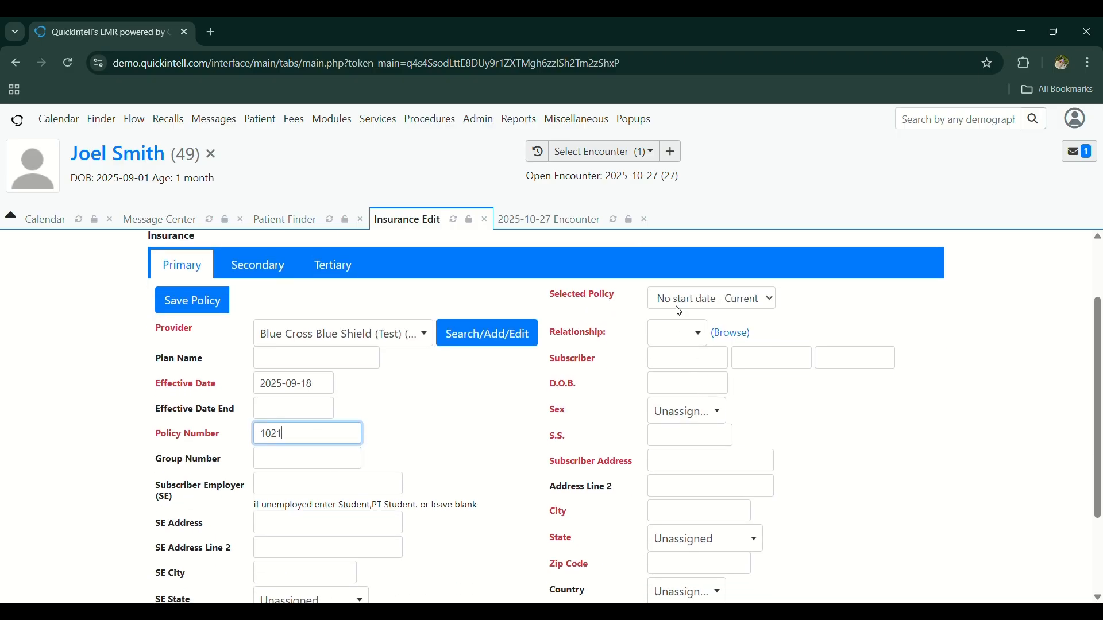
{"action": "key", "text": "Tab"}
Set the subscriber relationship to Child and keep the subscriber's sex as Male
{"action": "left_click", "coordinate": [655, 339]}
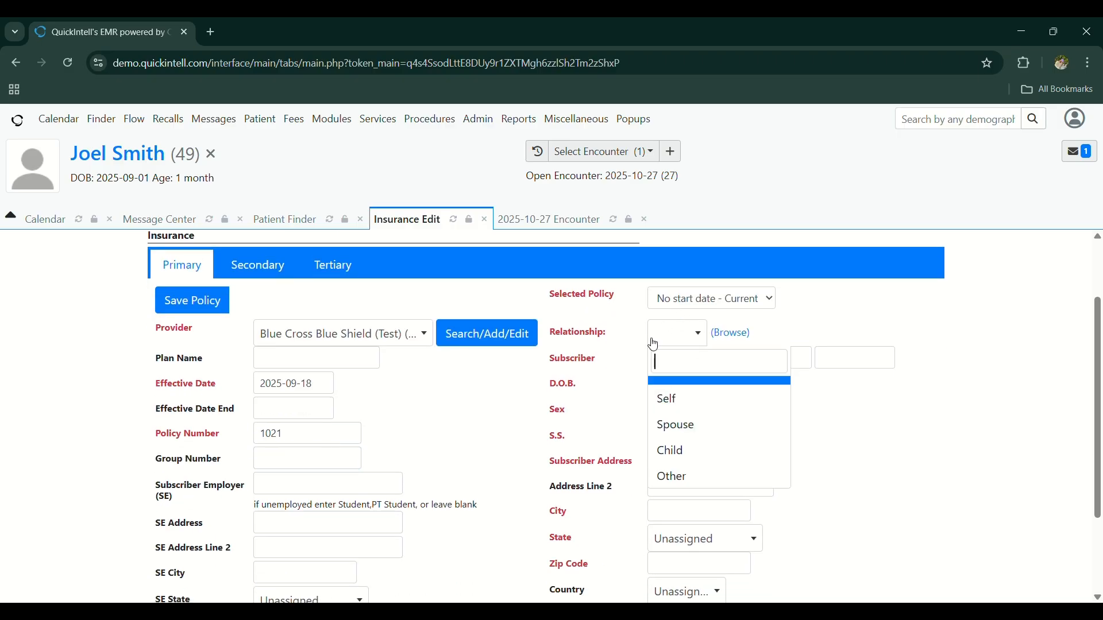
{"action": "left_click", "coordinate": [693, 401]}
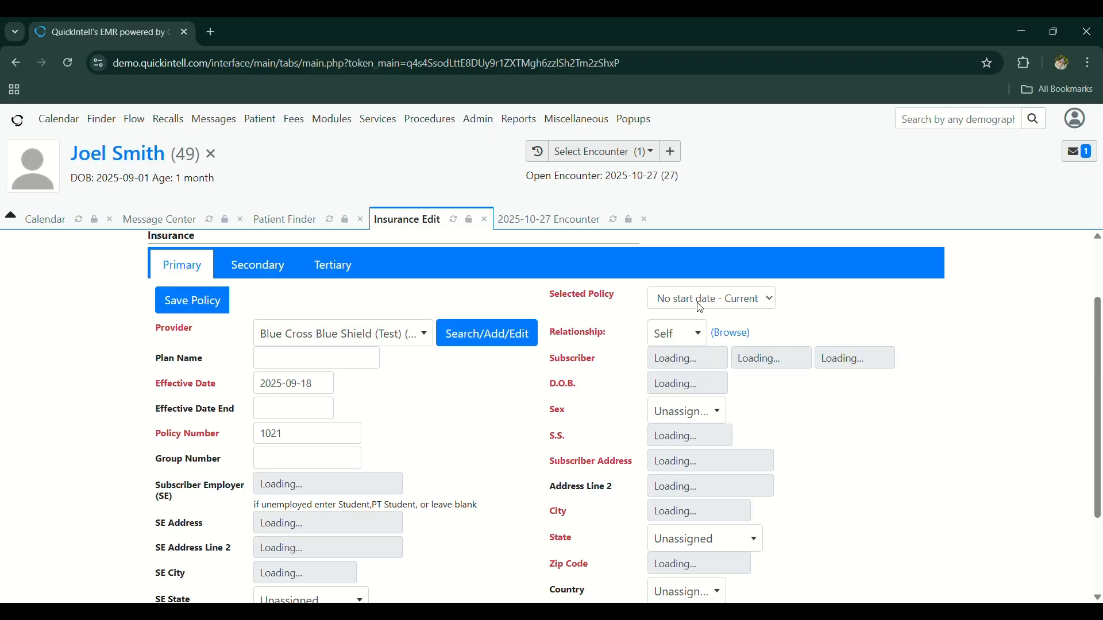
{"action": "left_click", "coordinate": [681, 333]}
{"action": "left_click", "coordinate": [694, 453]}
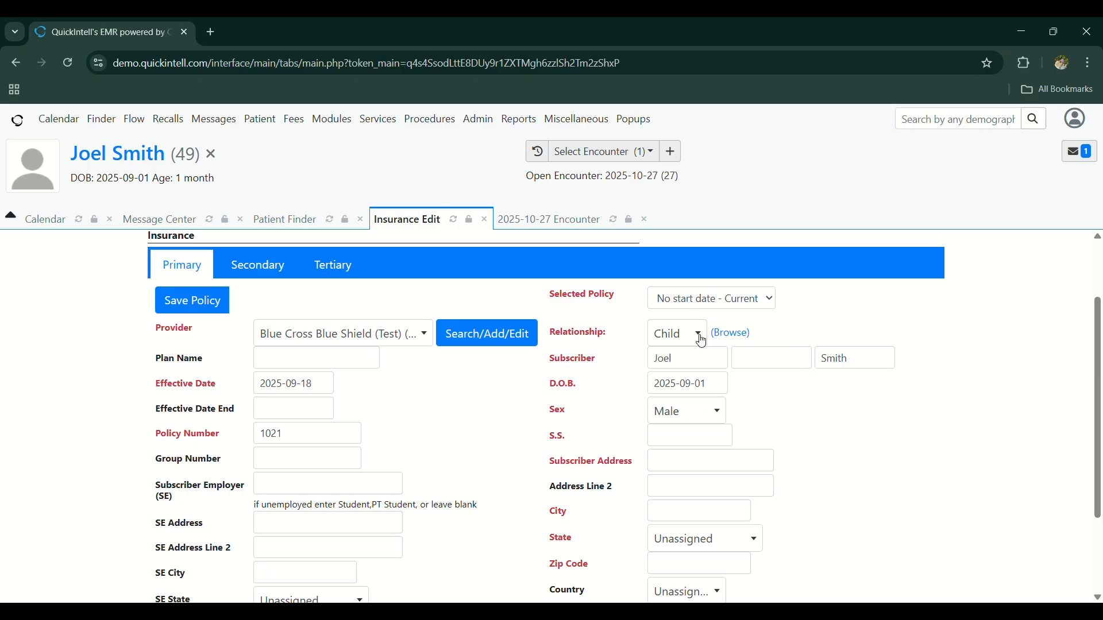
{"action": "left_click", "coordinate": [675, 306]}
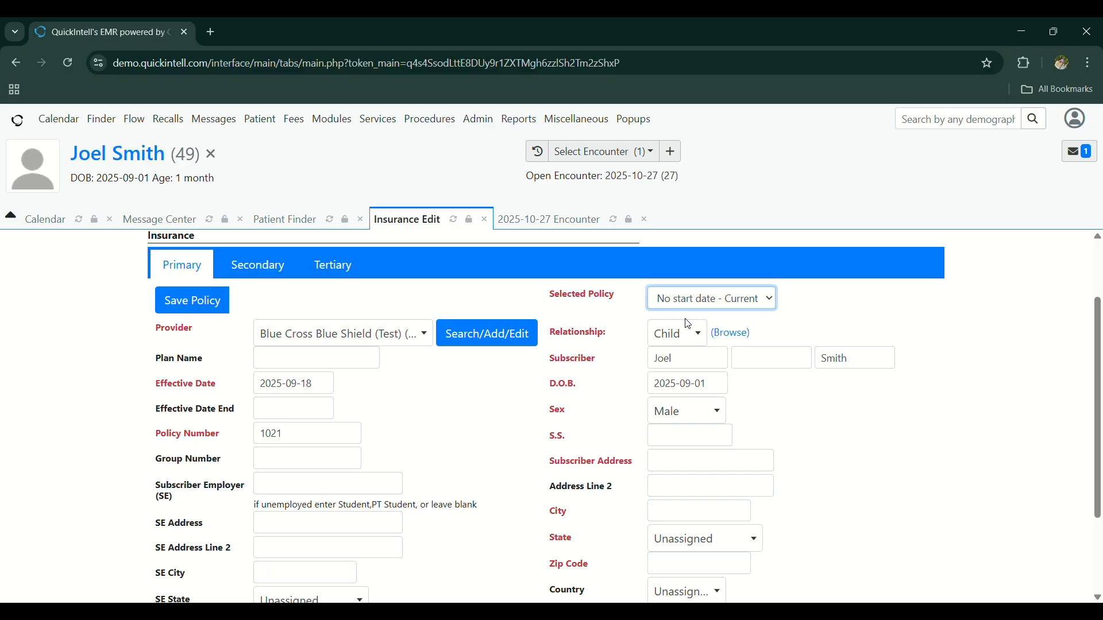
{"action": "left_click", "coordinate": [694, 367]}
{"action": "left_click", "coordinate": [698, 409]}
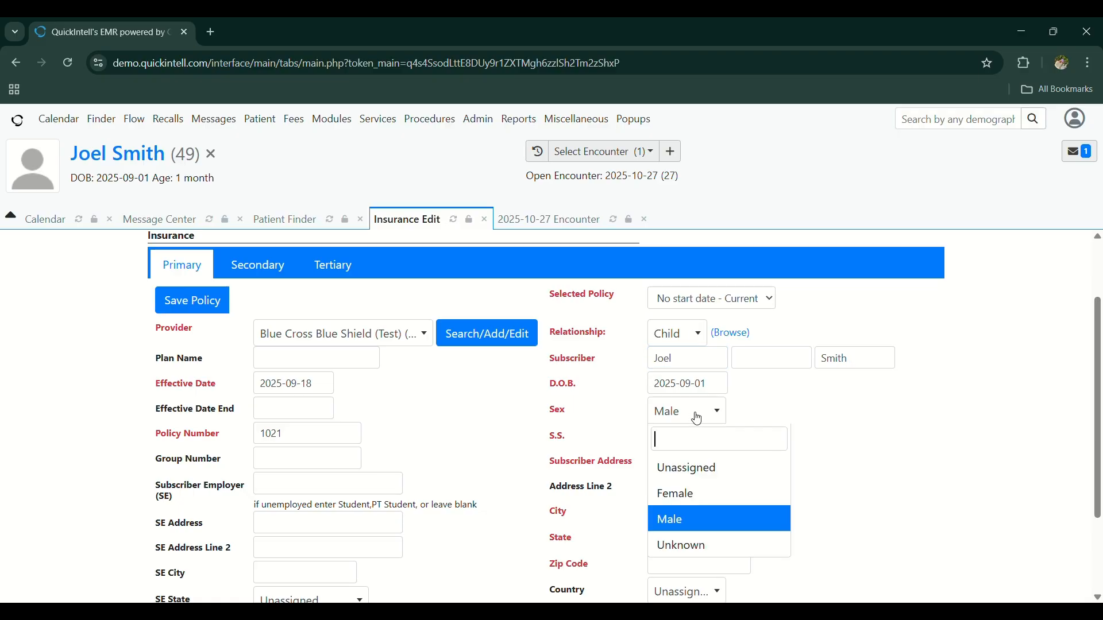
{"action": "left_click", "coordinate": [696, 517]}
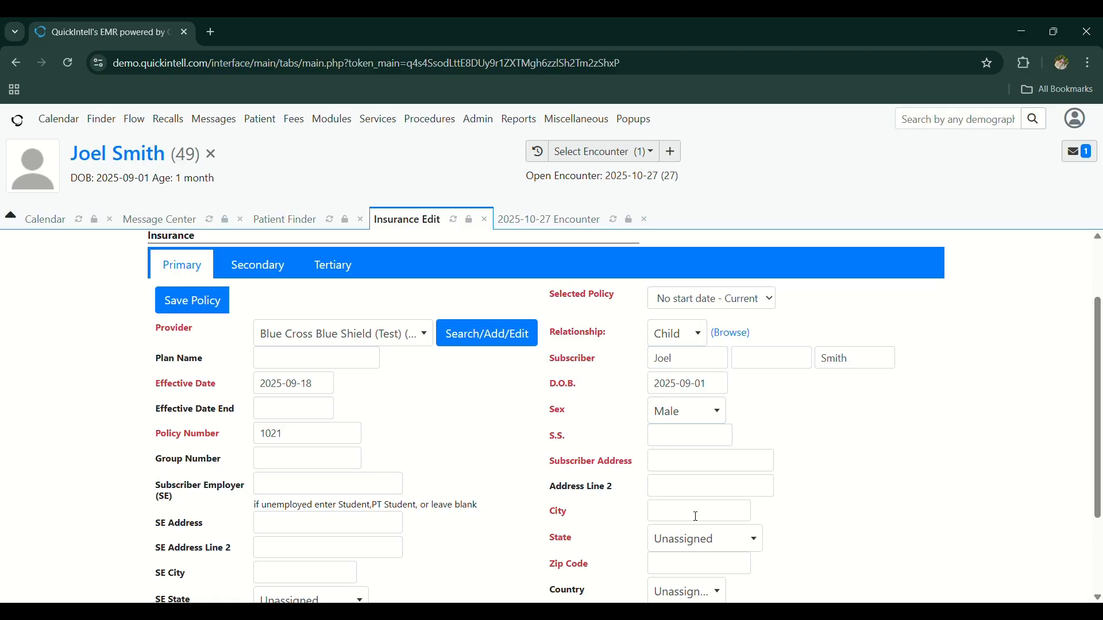
Fill in the subscriber's address and city from saved autofill details
{"action": "left_click", "coordinate": [689, 443]}
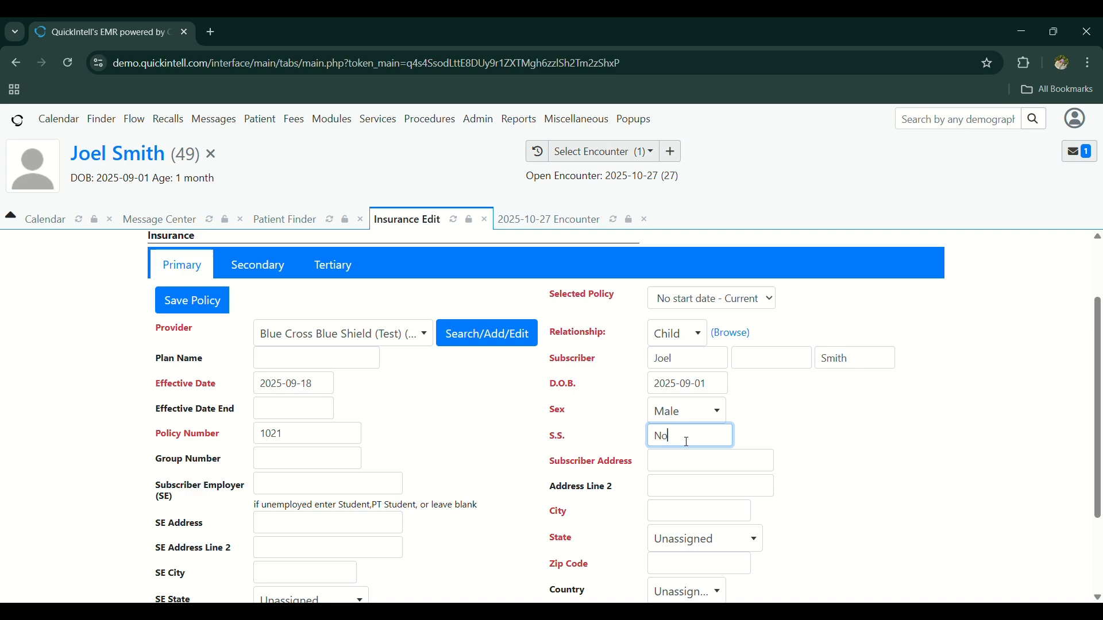
{"action": "left_click", "coordinate": [677, 468]}
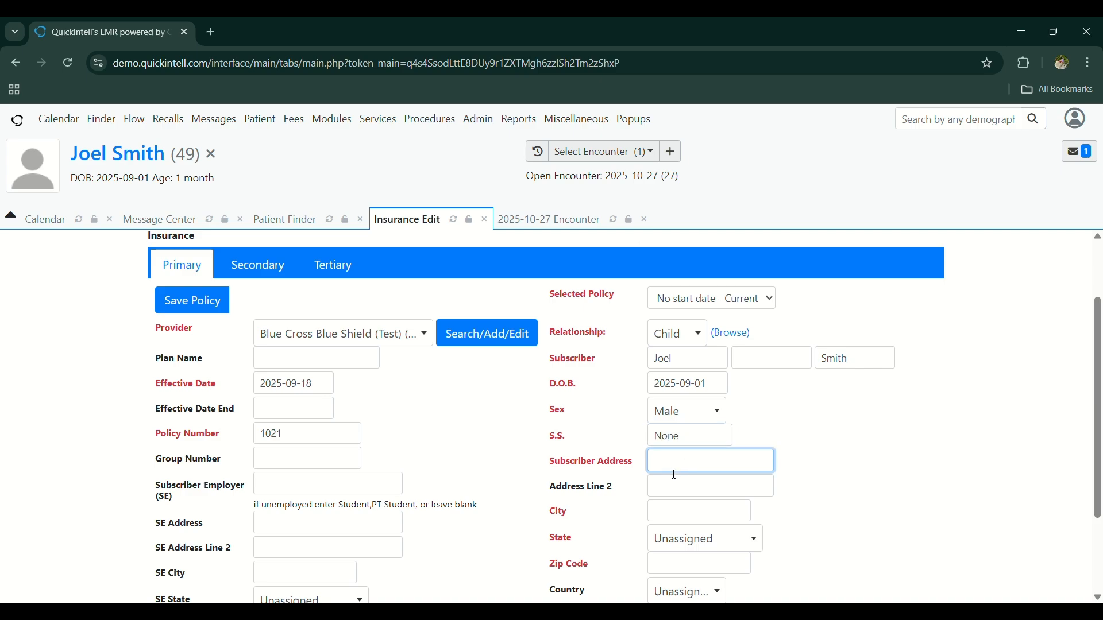
{"action": "scroll", "coordinate": [676, 474], "scroll_direction": "down", "scroll_amount": 1}
{"action": "left_click", "coordinate": [673, 457]}
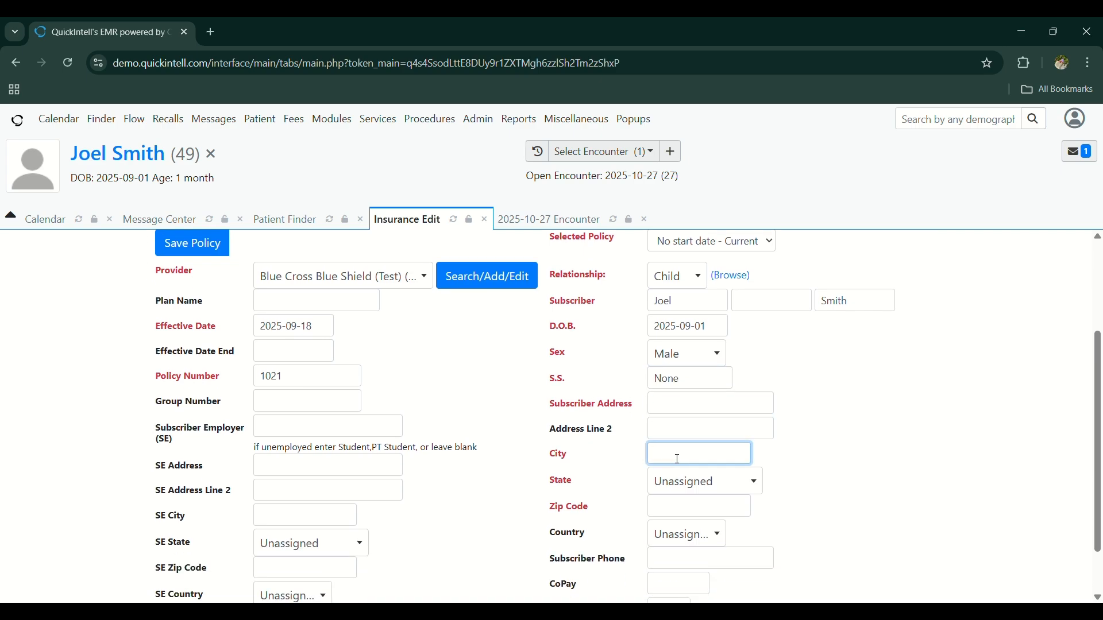
{"action": "left_click", "coordinate": [739, 495]}
Choose Delaware as the state and autofill the zip code and phone number
{"action": "left_click", "coordinate": [706, 481]}
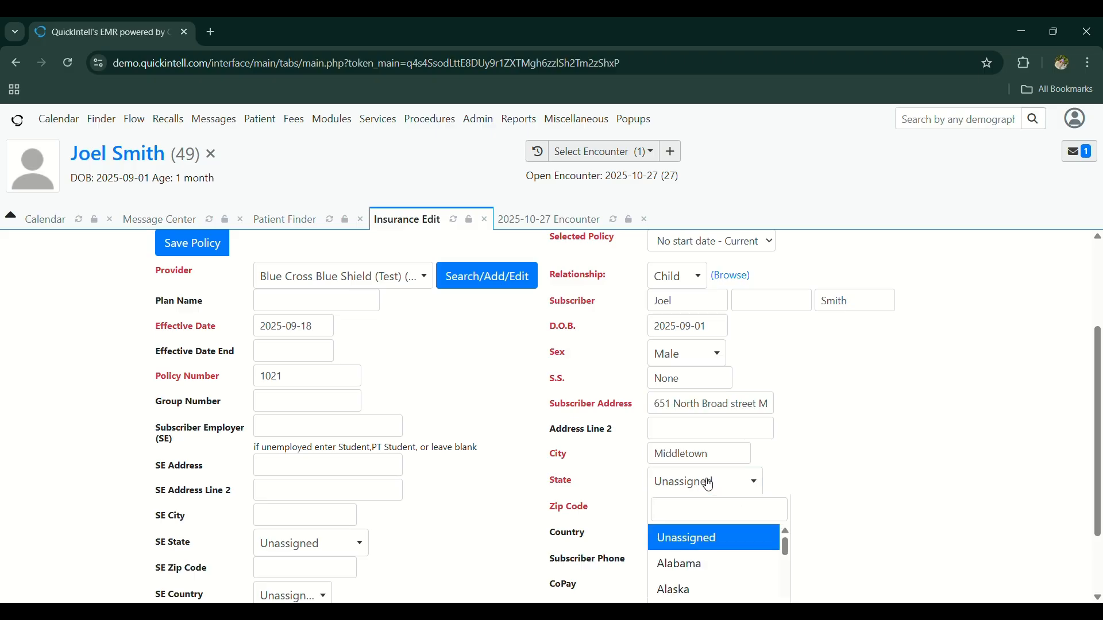
{"action": "type", "text": "De"}
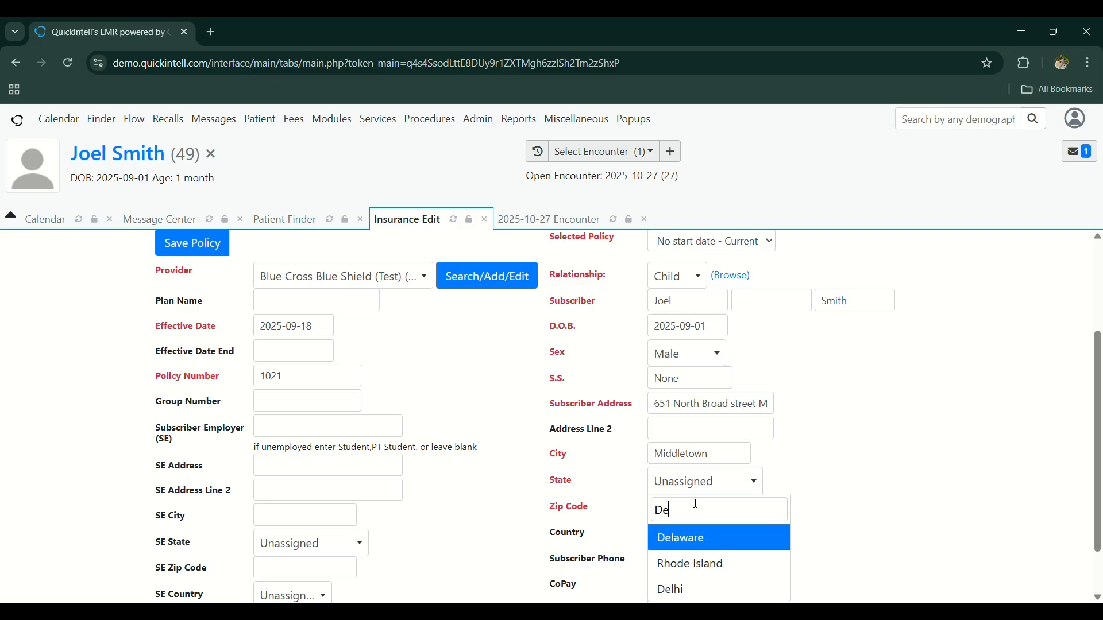
{"action": "left_click", "coordinate": [711, 548]}
{"action": "scroll", "coordinate": [711, 548], "scroll_direction": "down", "scroll_amount": 1}
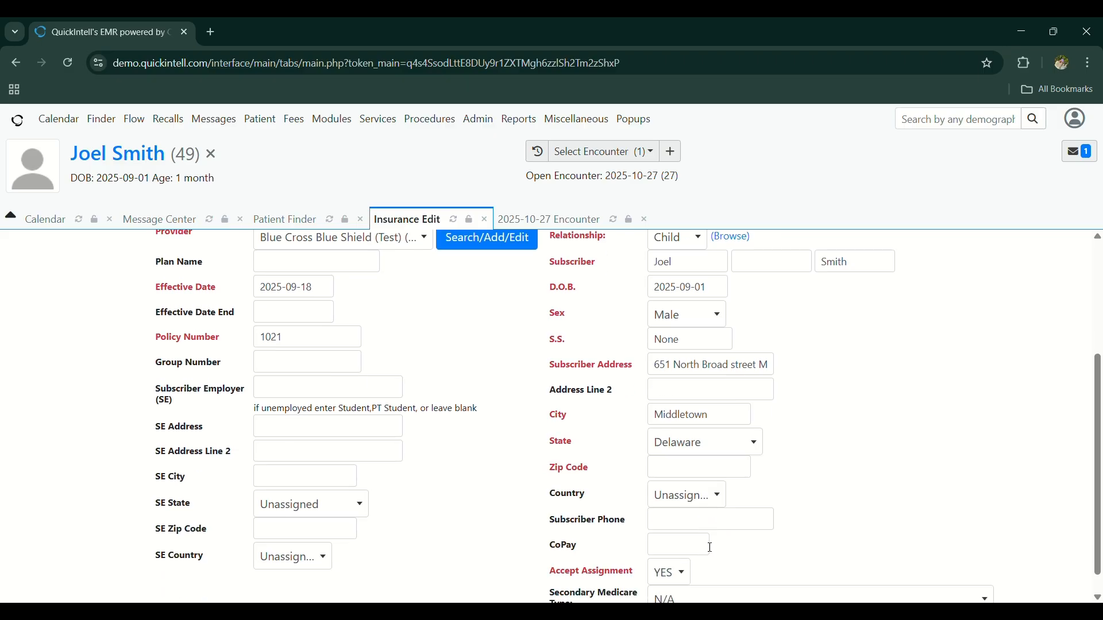
{"action": "left_click", "coordinate": [689, 480]}
{"action": "left_click", "coordinate": [750, 511]}
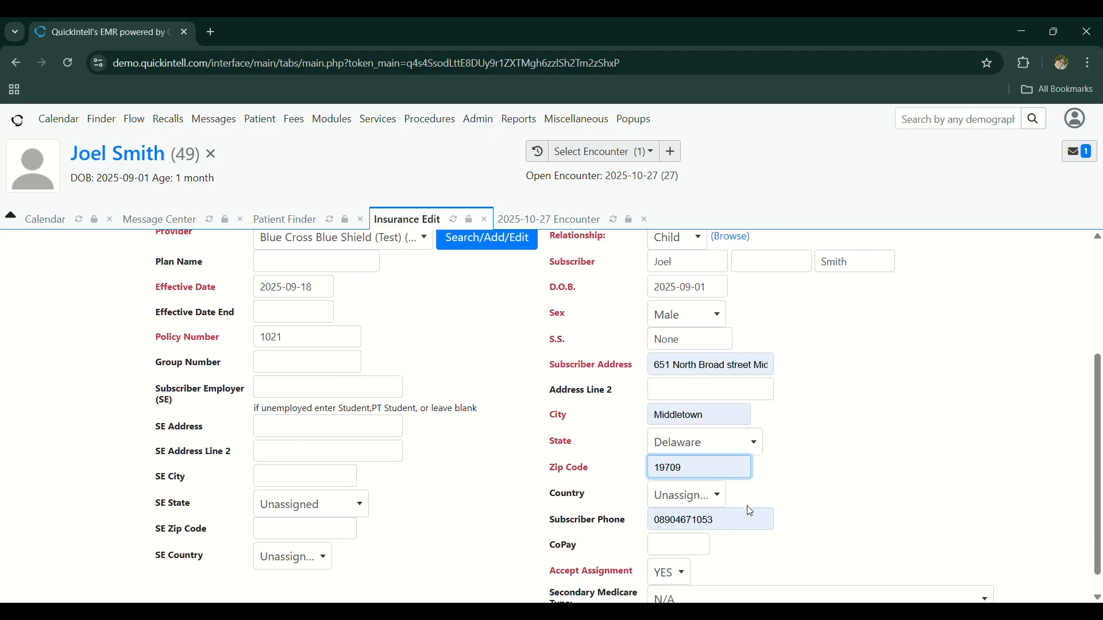
{"action": "scroll", "coordinate": [702, 504], "scroll_direction": "down", "scroll_amount": 1}
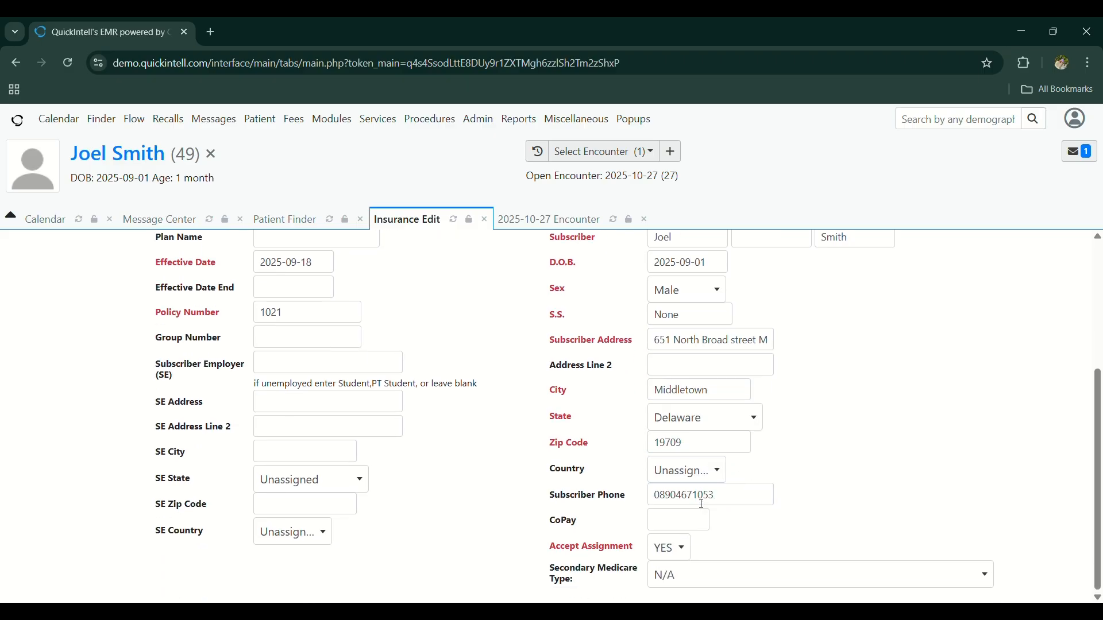
{"action": "scroll", "coordinate": [701, 506], "scroll_direction": "up", "scroll_amount": 5}
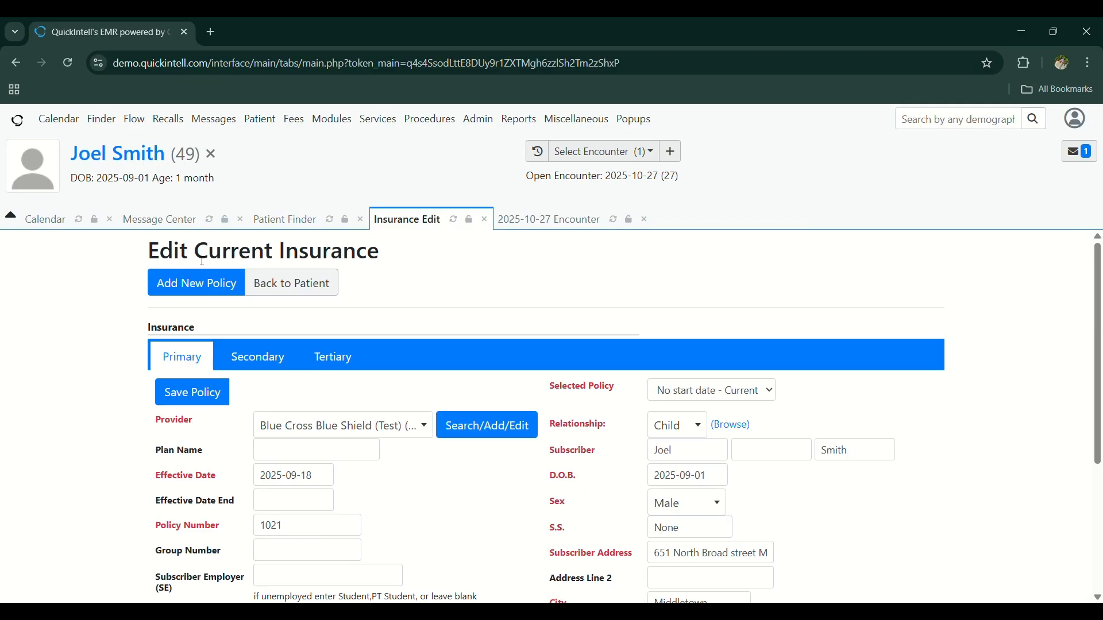
Save the Blue Cross Blue Shield primary policy and go back to the patient record
{"action": "left_click", "coordinate": [195, 396]}
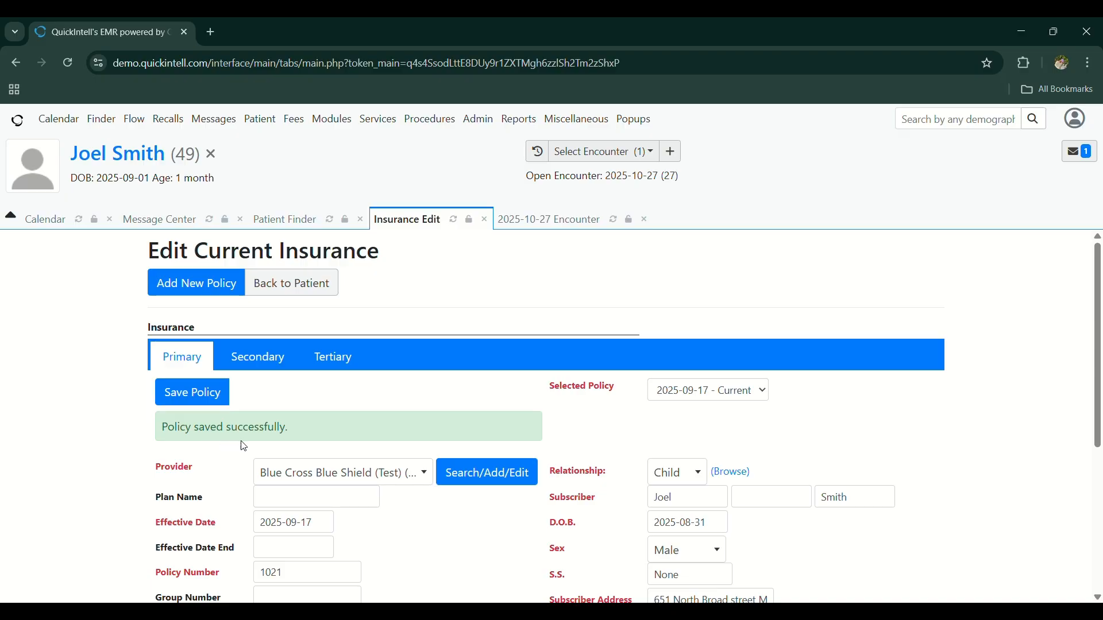
{"action": "left_click", "coordinate": [283, 293]}
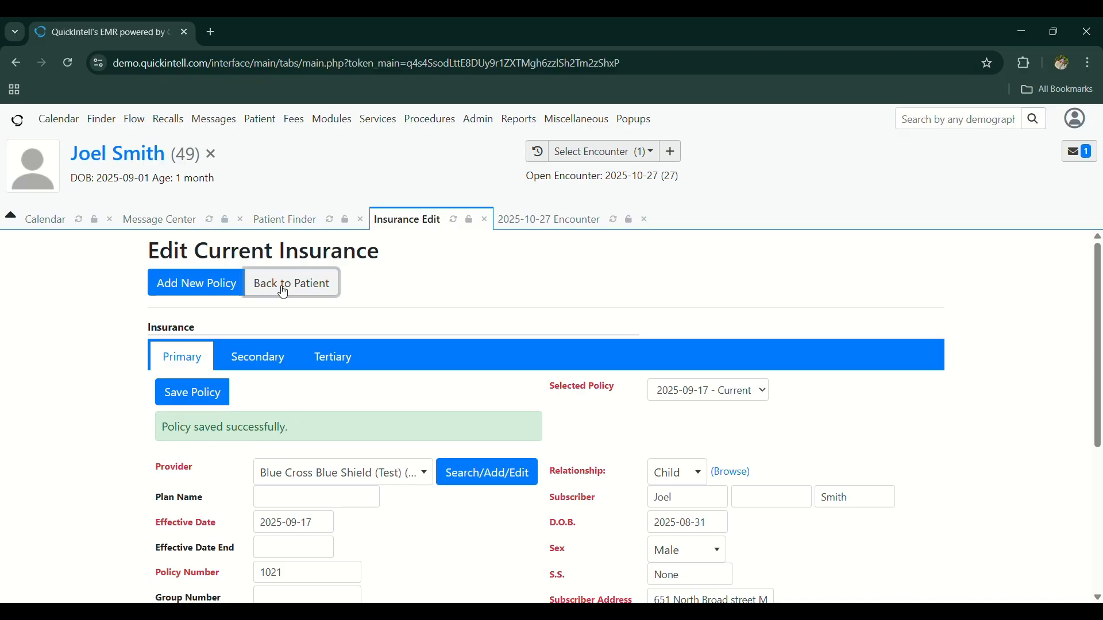
Review the primary insurance line, collapse ClaimRev Eligibility, and open the Issues list
{"action": "scroll", "coordinate": [280, 291], "scroll_direction": "down", "scroll_amount": 4}
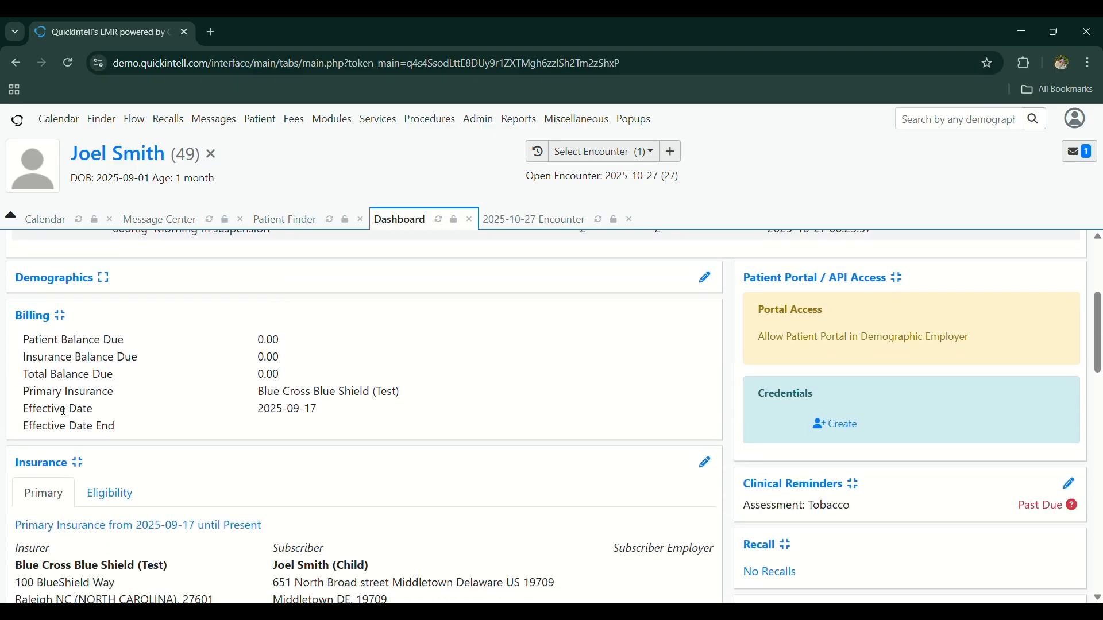
{"action": "left_click_drag", "start_coordinate": [33, 400], "coordinate": [405, 395]}
{"action": "scroll", "coordinate": [405, 395], "scroll_direction": "down", "scroll_amount": 3}
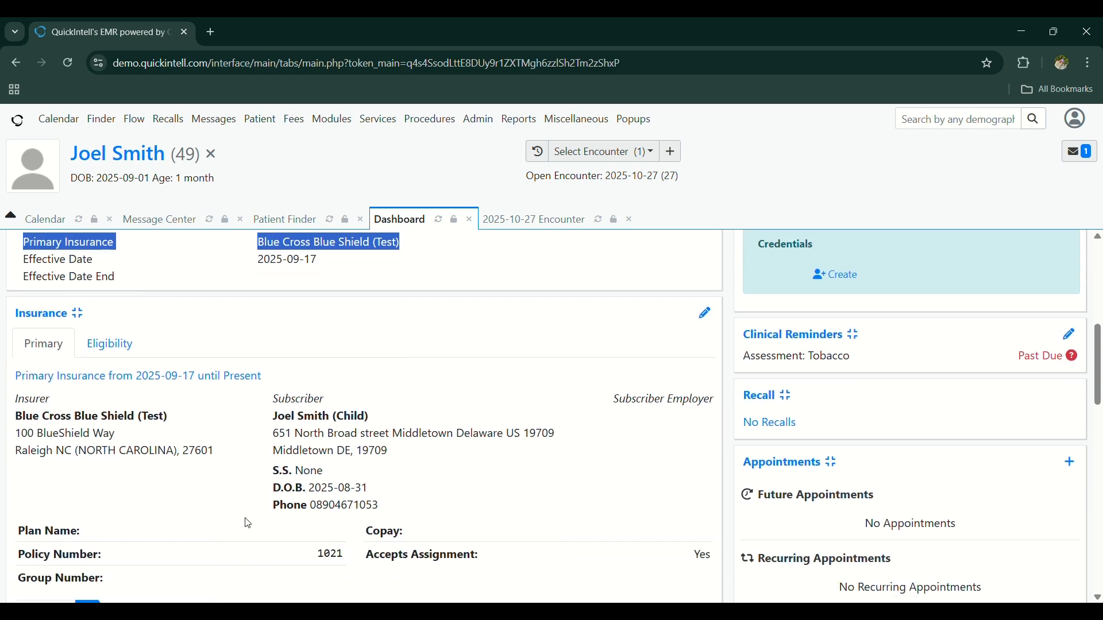
{"action": "scroll", "coordinate": [325, 504], "scroll_direction": "down", "scroll_amount": 2}
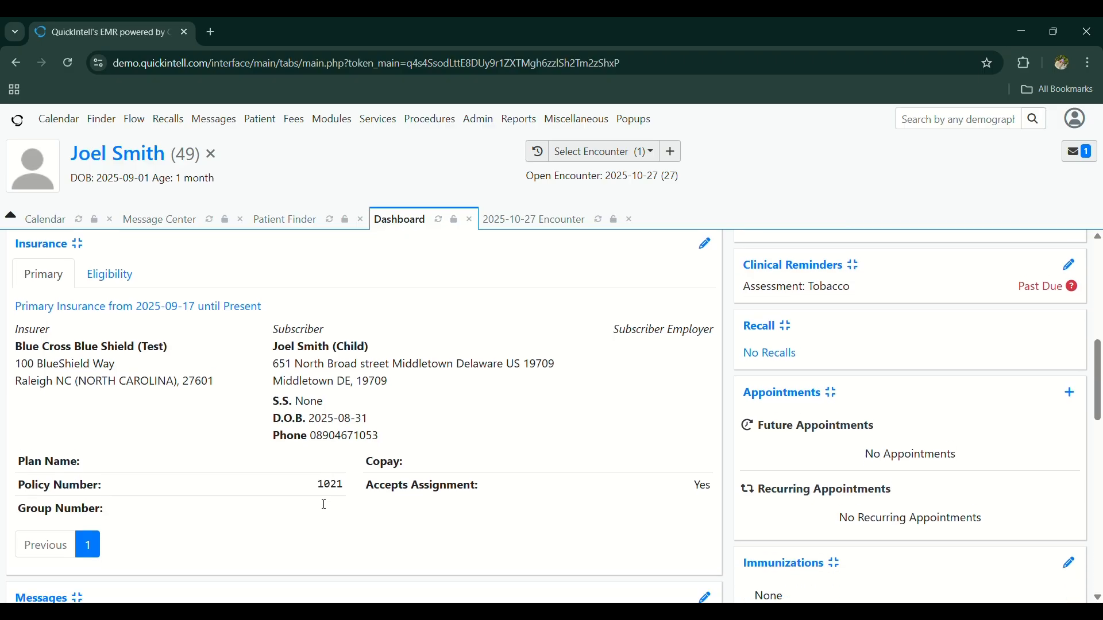
{"action": "scroll", "coordinate": [321, 504], "scroll_direction": "down", "scroll_amount": 6}
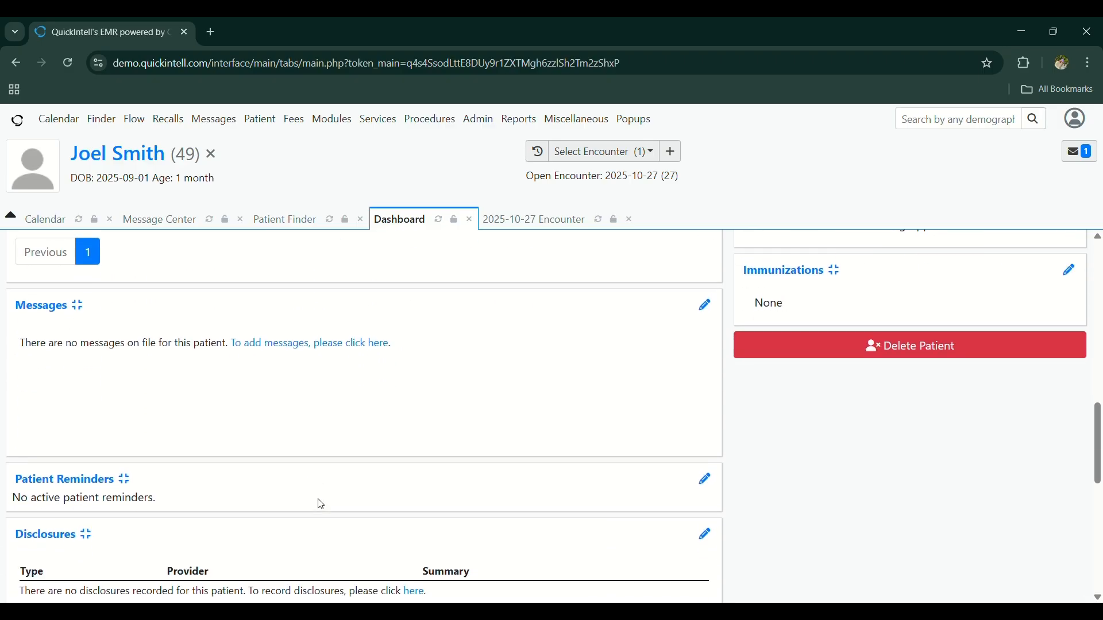
{"action": "scroll", "coordinate": [321, 504], "scroll_direction": "down", "scroll_amount": 2}
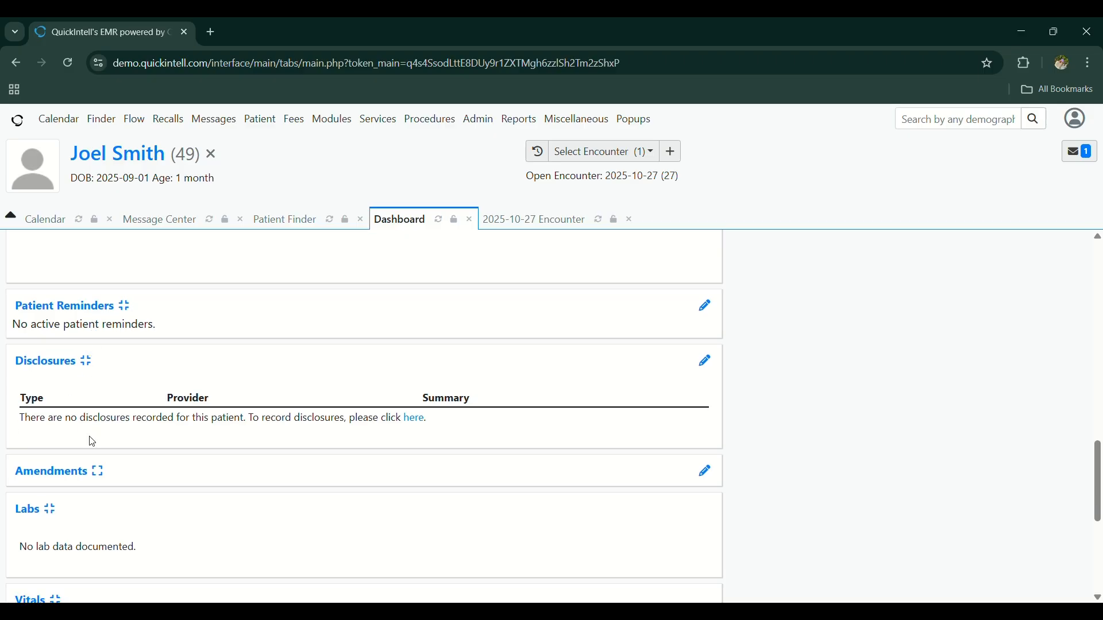
{"action": "scroll", "coordinate": [92, 459], "scroll_direction": "down", "scroll_amount": 2}
{"action": "scroll", "coordinate": [93, 476], "scroll_direction": "down", "scroll_amount": 1}
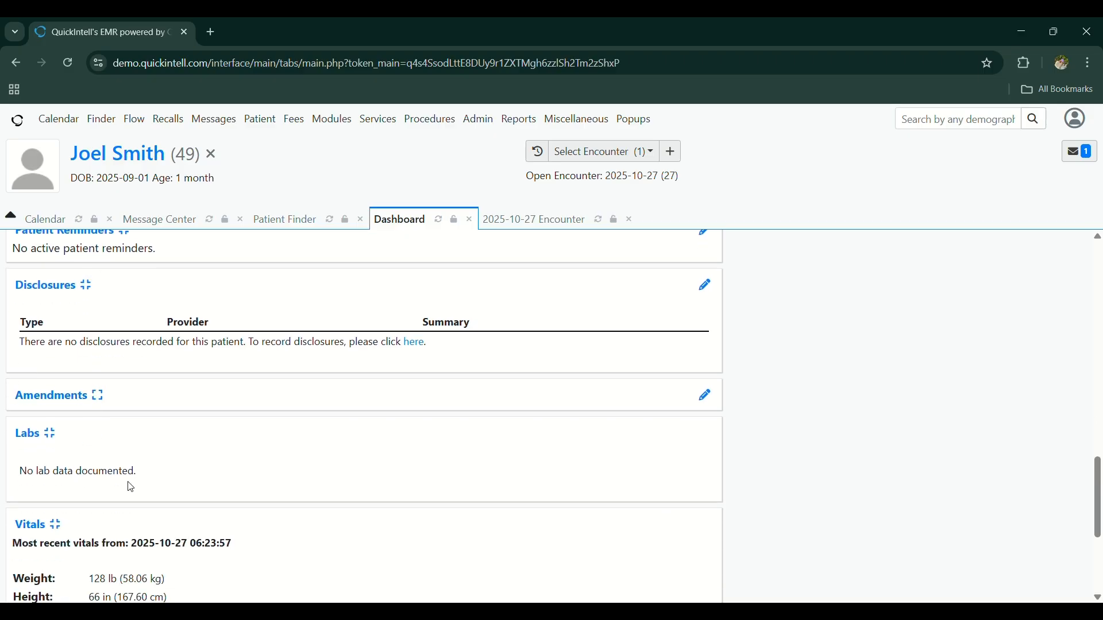
{"action": "scroll", "coordinate": [131, 487], "scroll_direction": "down", "scroll_amount": 4}
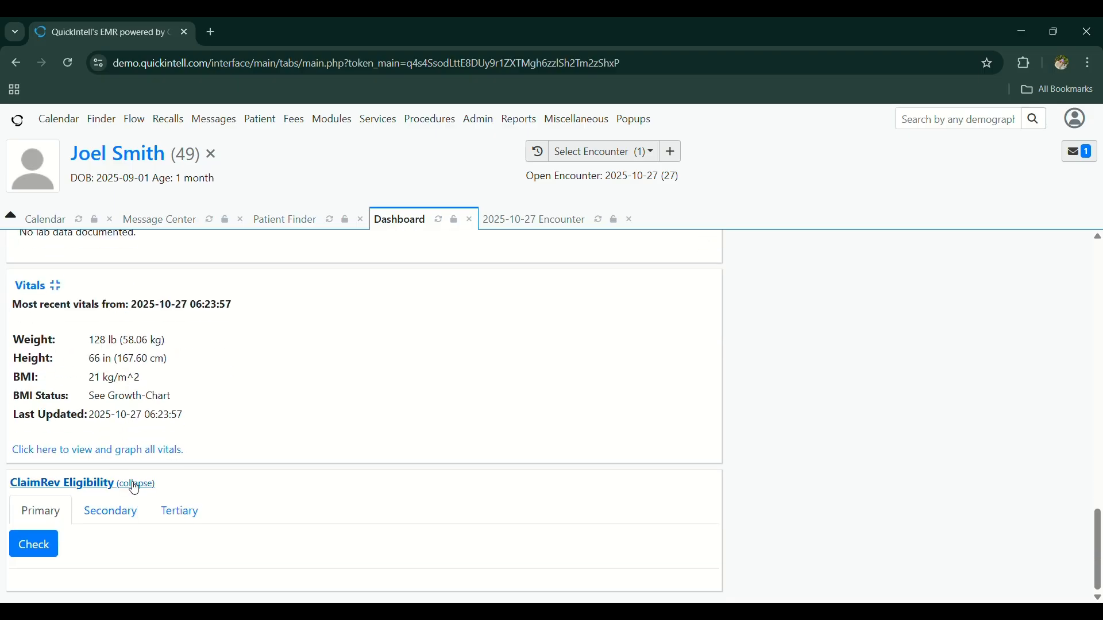
{"action": "left_click", "coordinate": [135, 486]}
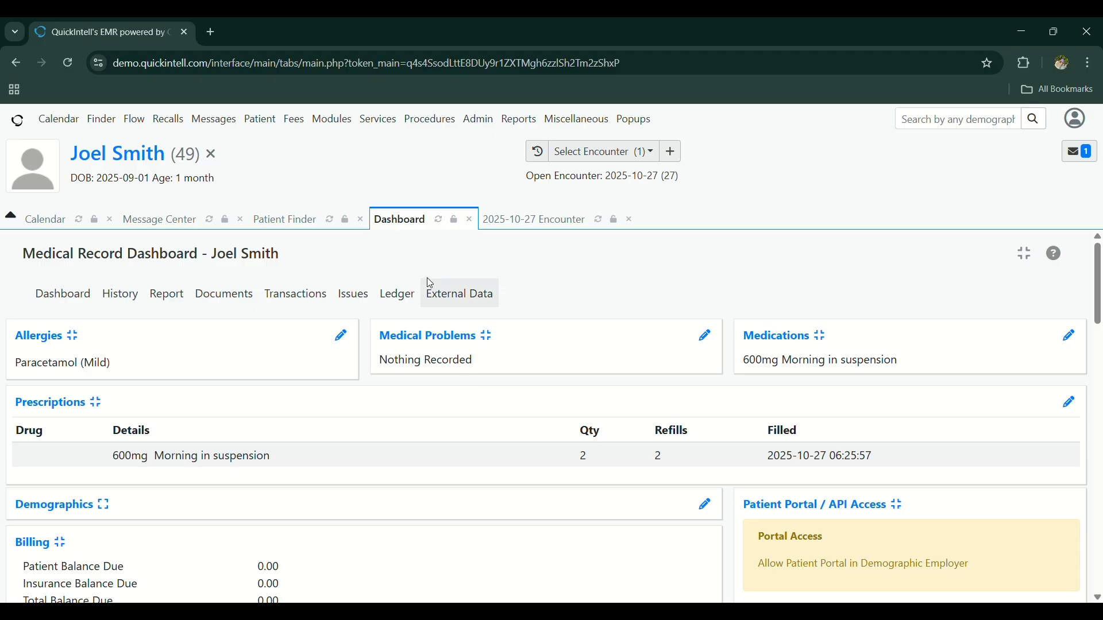
{"action": "left_click", "coordinate": [361, 293]}
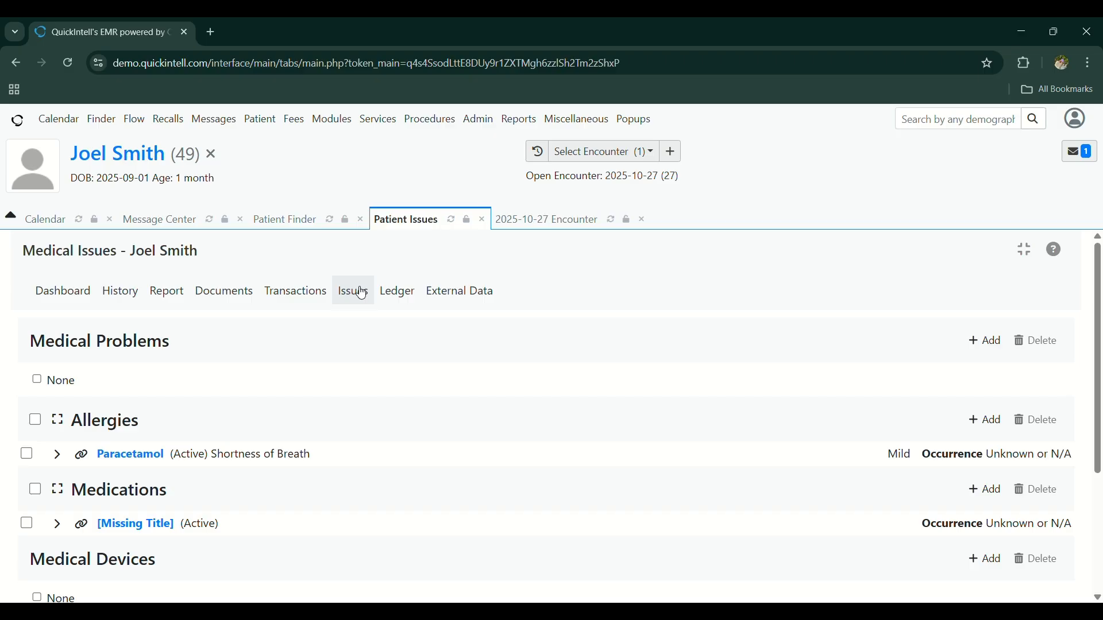
Open the Documents tab, then switch to the 2025-10-27 New Patient encounter
{"action": "scroll", "coordinate": [226, 458], "scroll_direction": "down", "scroll_amount": 1}
{"action": "scroll", "coordinate": [235, 457], "scroll_direction": "up", "scroll_amount": 1}
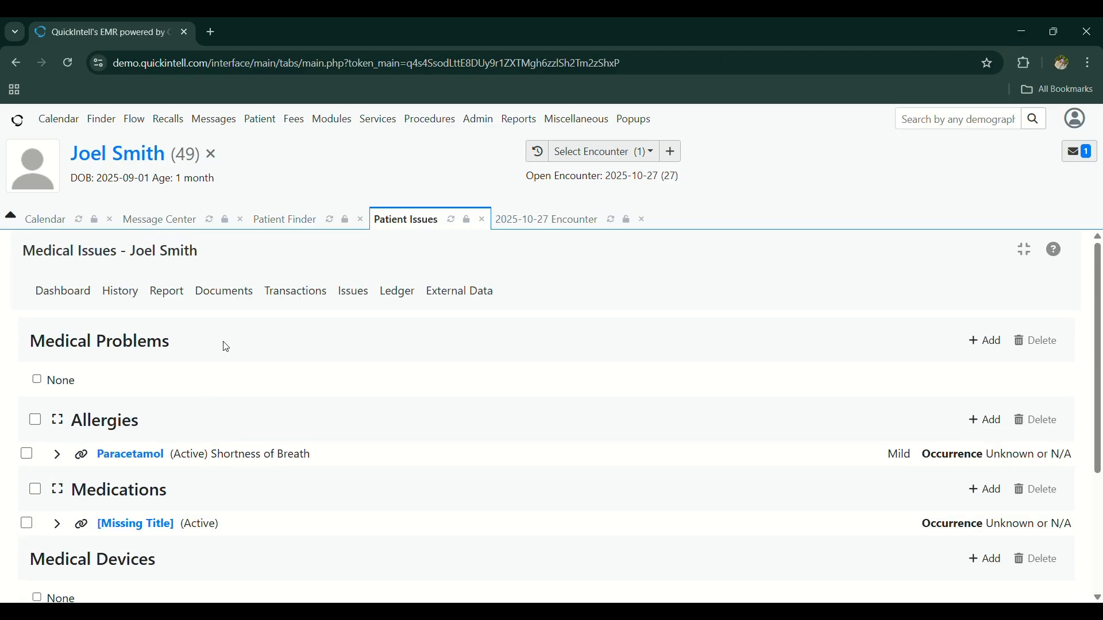
{"action": "left_click", "coordinate": [231, 298]}
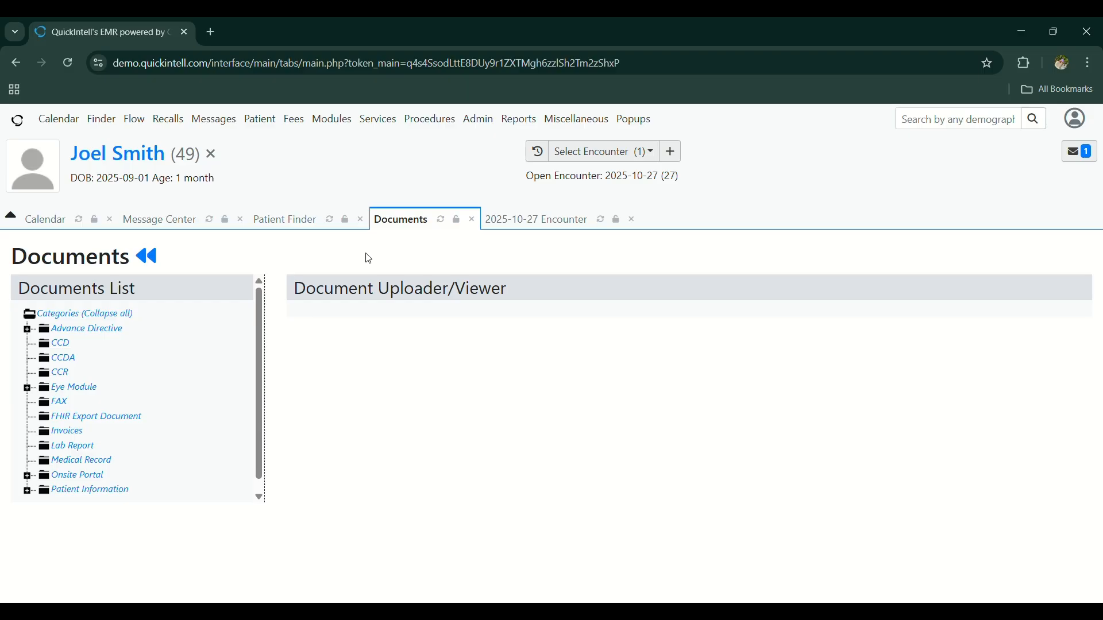
{"action": "left_click", "coordinate": [594, 164]}
{"action": "left_click", "coordinate": [635, 185]}
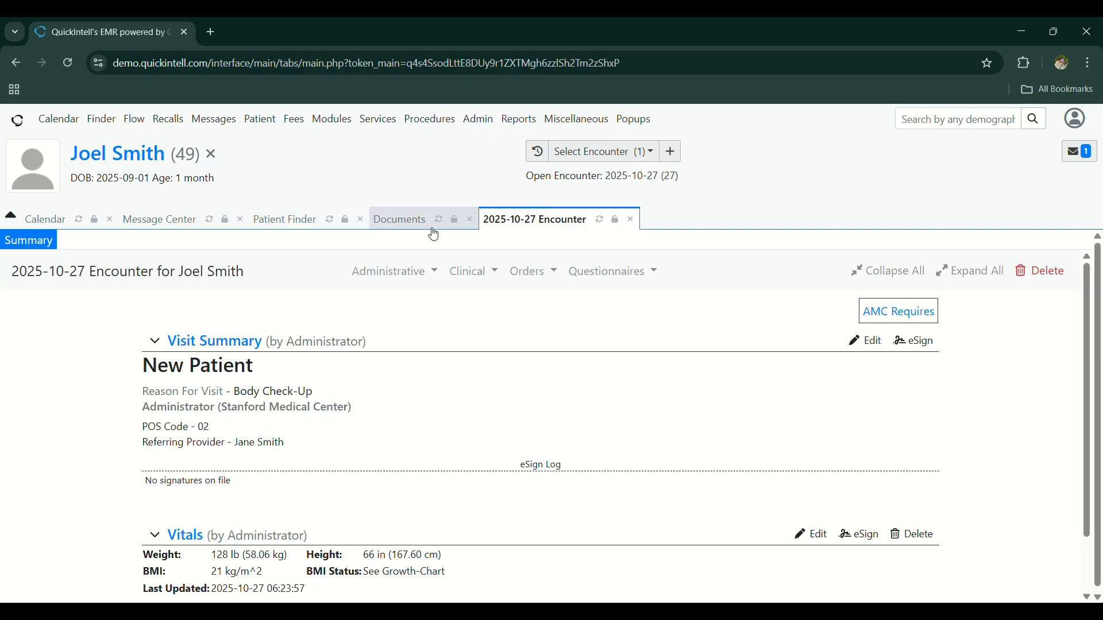
Open the encounter's Fee Sheet from Administrative and scroll to the CPT4 code search
{"action": "left_click", "coordinate": [412, 272]}
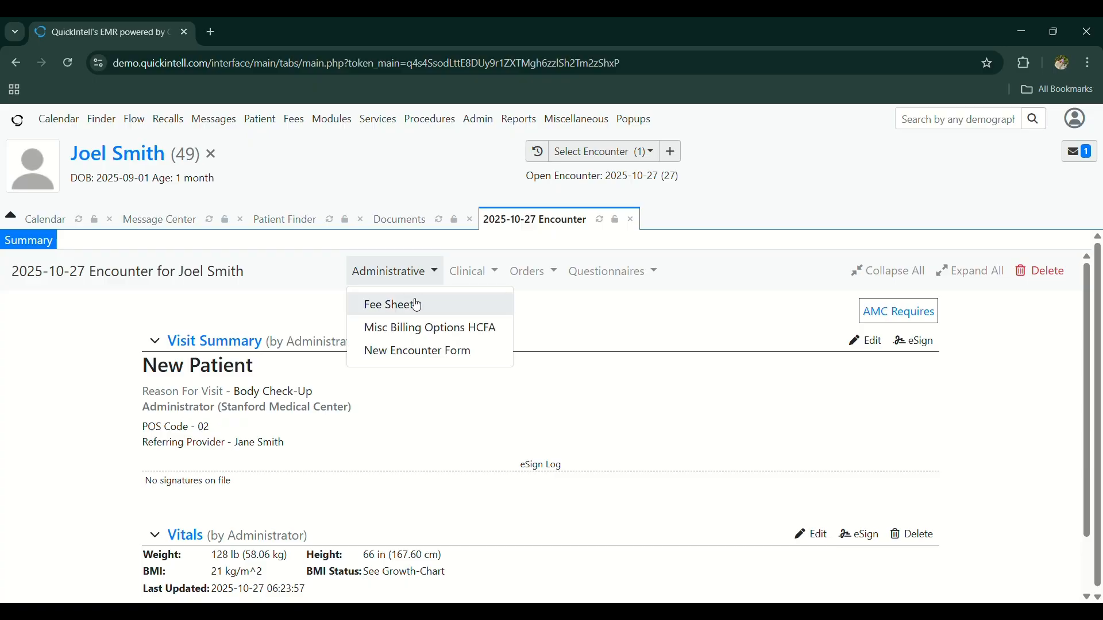
{"action": "left_click", "coordinate": [413, 303]}
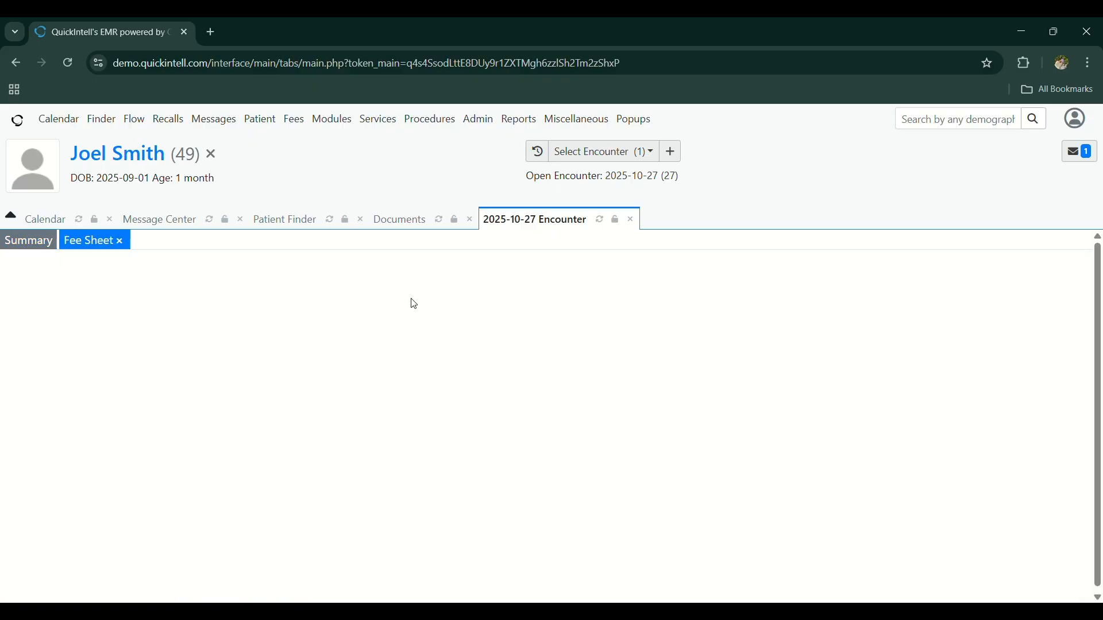
{"action": "scroll", "coordinate": [413, 304], "scroll_direction": "down", "scroll_amount": 3}
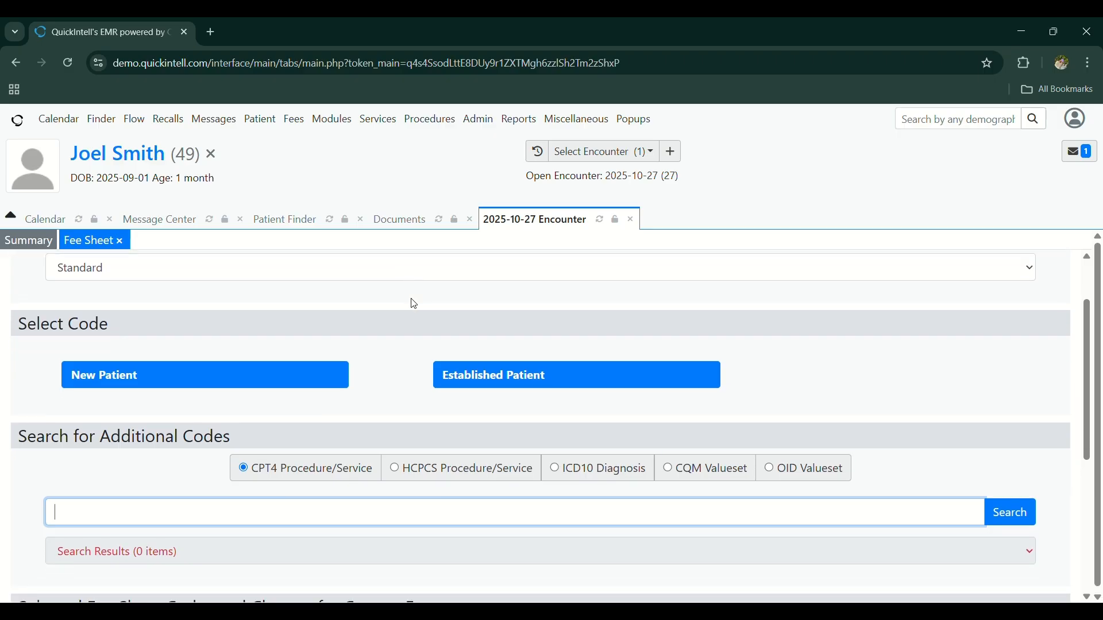
{"action": "scroll", "coordinate": [414, 304], "scroll_direction": "down", "scroll_amount": 2}
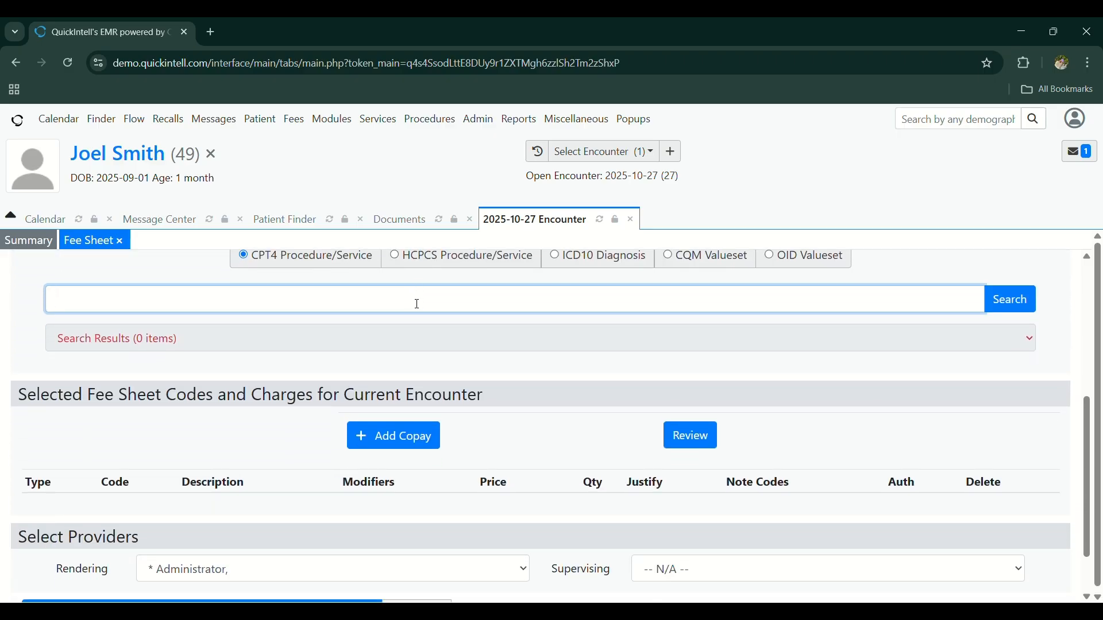
{"action": "scroll", "coordinate": [416, 304], "scroll_direction": "up", "scroll_amount": 1}
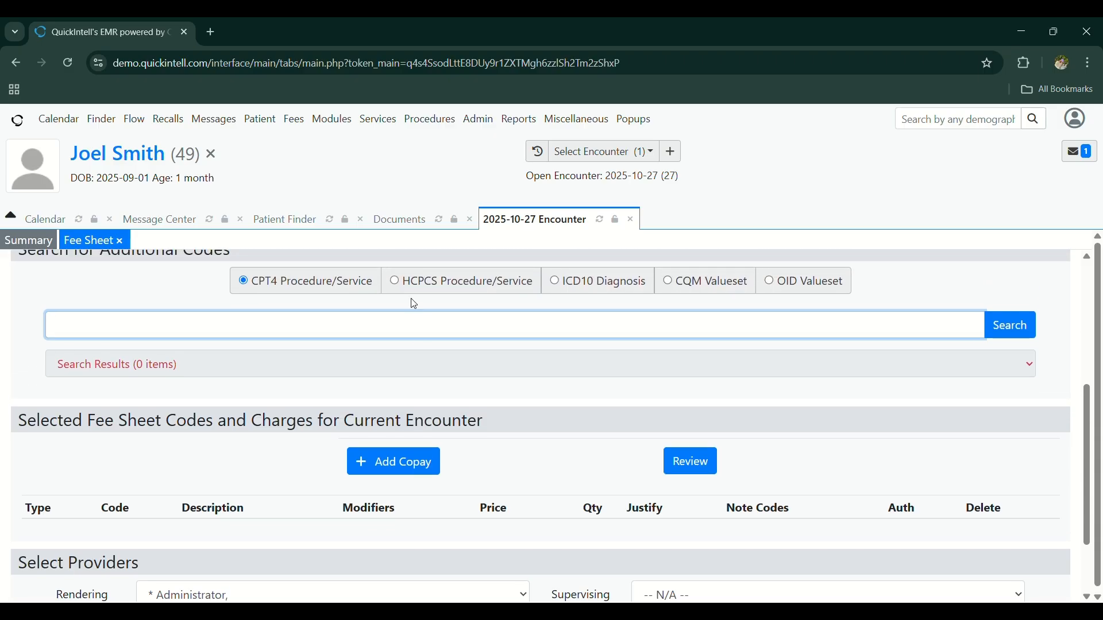
{"action": "scroll", "coordinate": [316, 296], "scroll_direction": "up", "scroll_amount": 1}
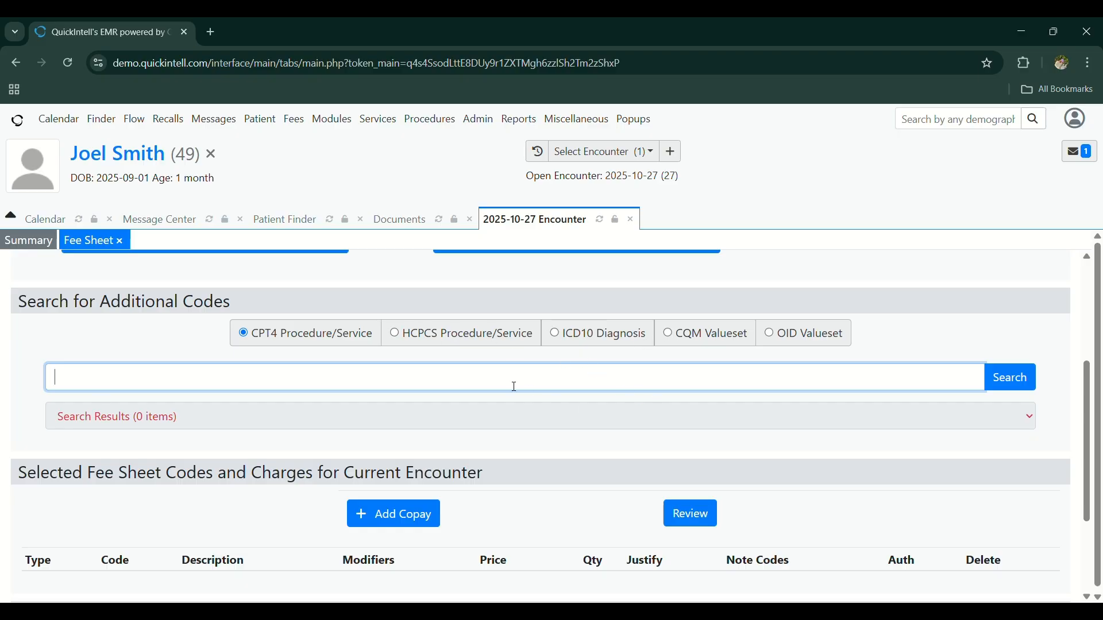
Add 82310 Calcium from the code search results to the fee sheet
{"action": "left_click", "coordinate": [1017, 380]}
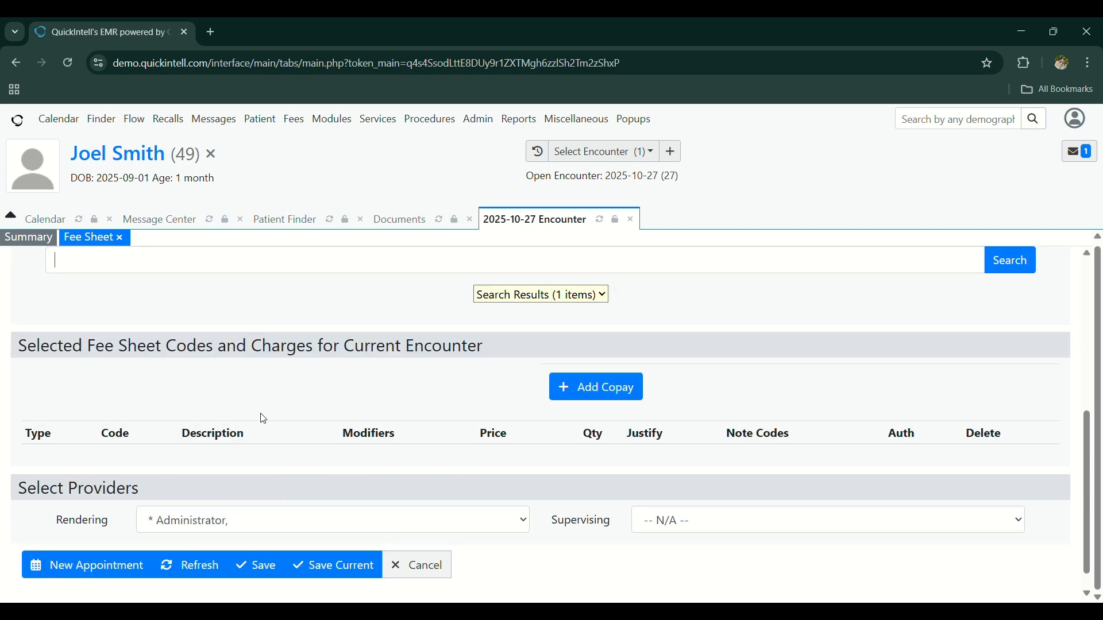
{"action": "left_click", "coordinate": [207, 356]}
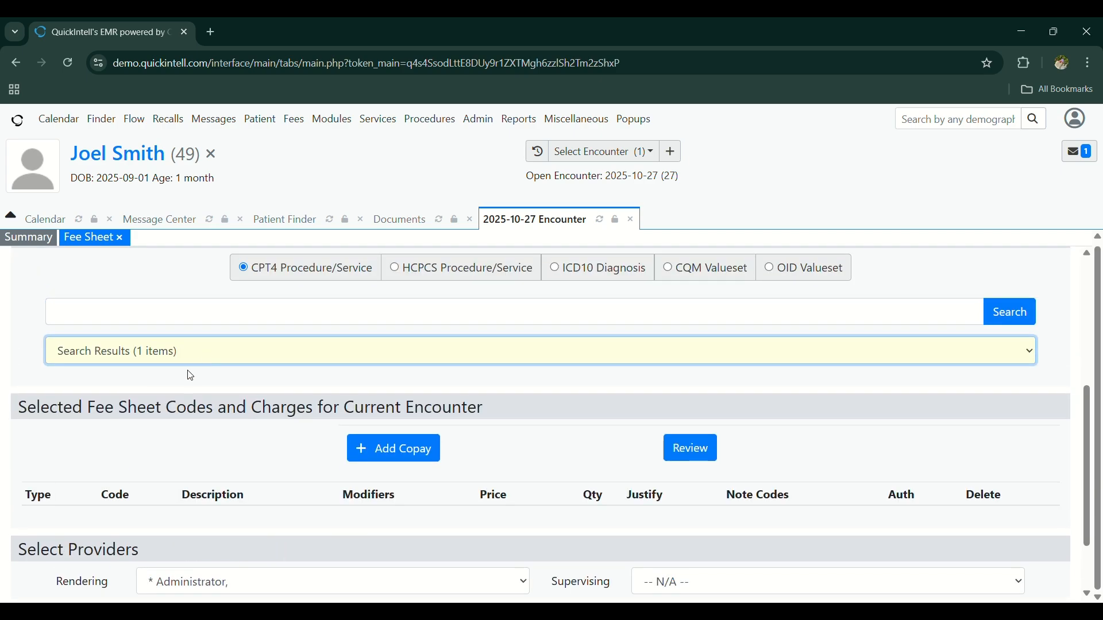
{"action": "left_click", "coordinate": [157, 404]}
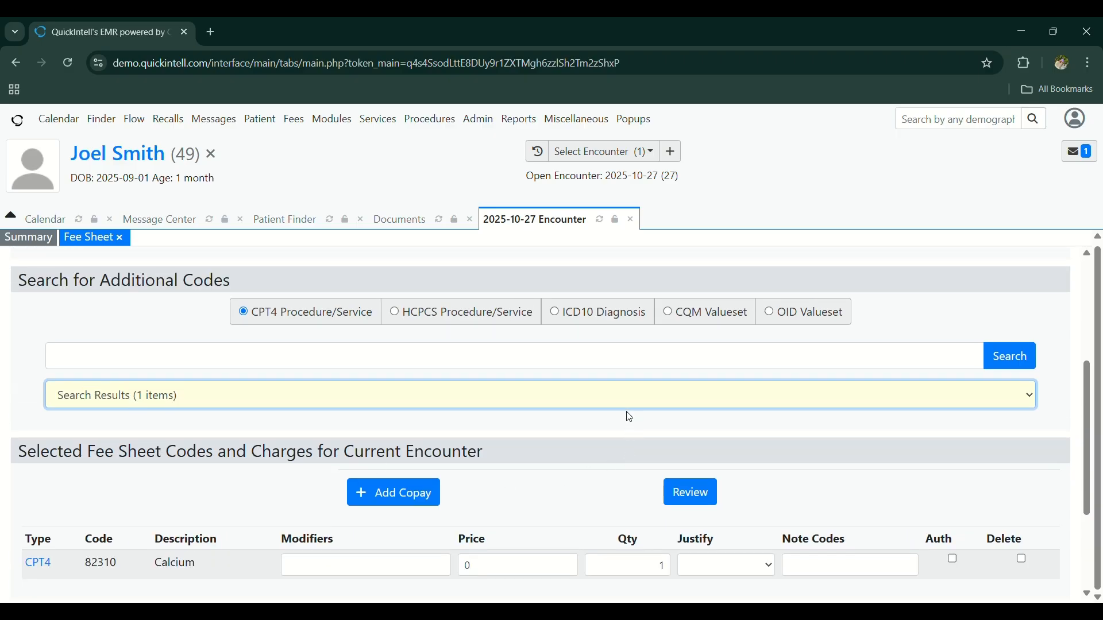
Search codes matching 90 and add 90283 Leukocyte function studies and 90285 HIV antibody detection
{"action": "left_click", "coordinate": [855, 357]}
{"action": "type", "text": "90"}
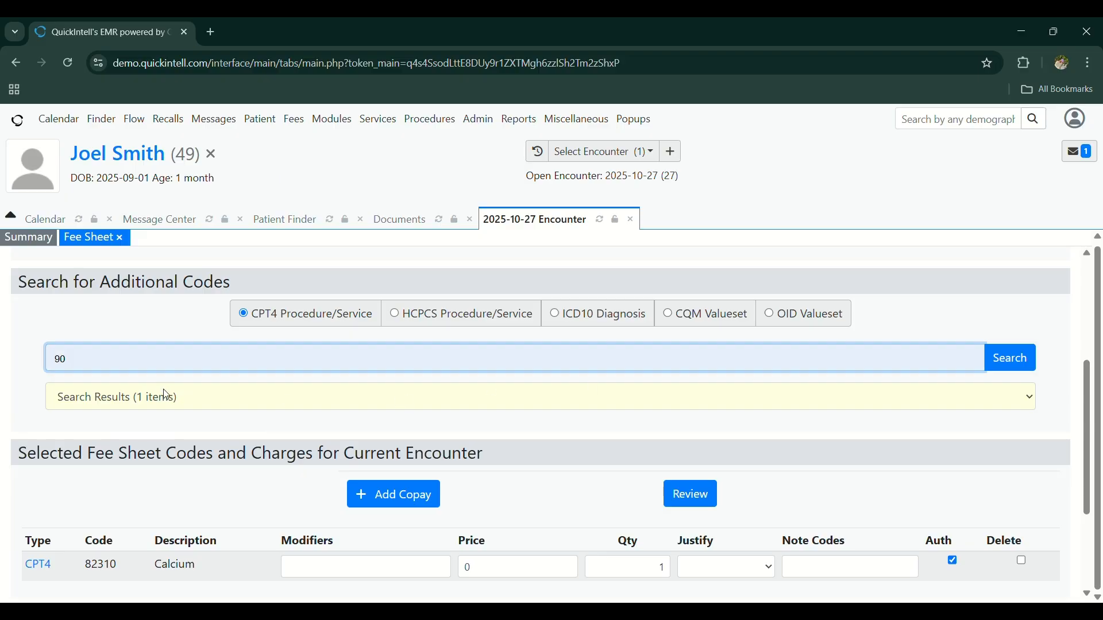
{"action": "left_click", "coordinate": [1021, 358]}
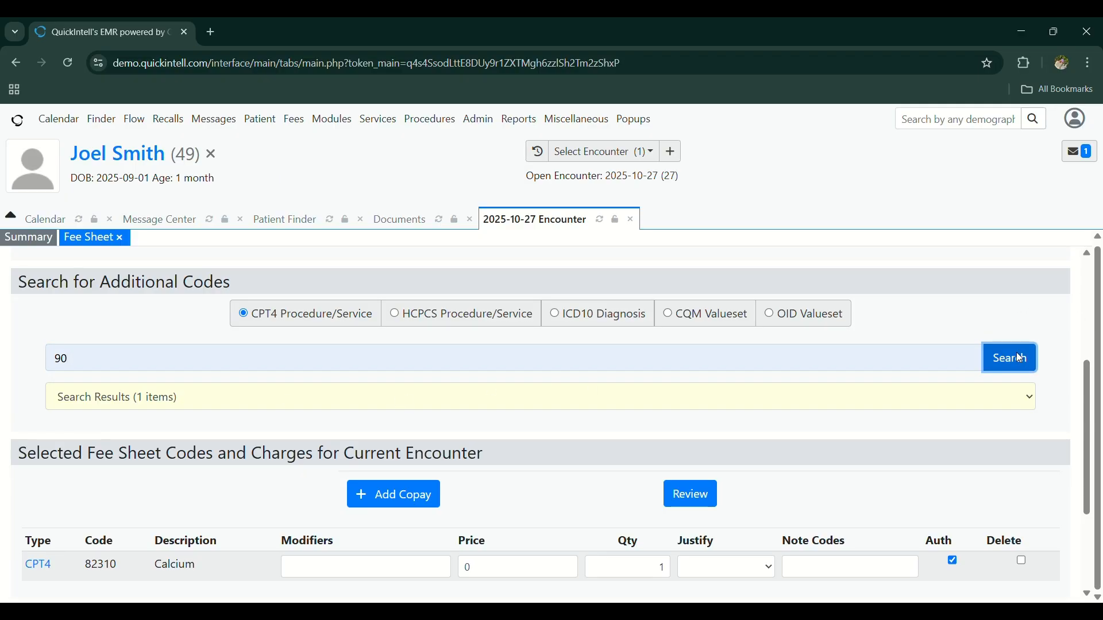
{"action": "scroll", "coordinate": [1016, 357], "scroll_direction": "down", "scroll_amount": 2}
{"action": "scroll", "coordinate": [328, 408], "scroll_direction": "down", "scroll_amount": 1}
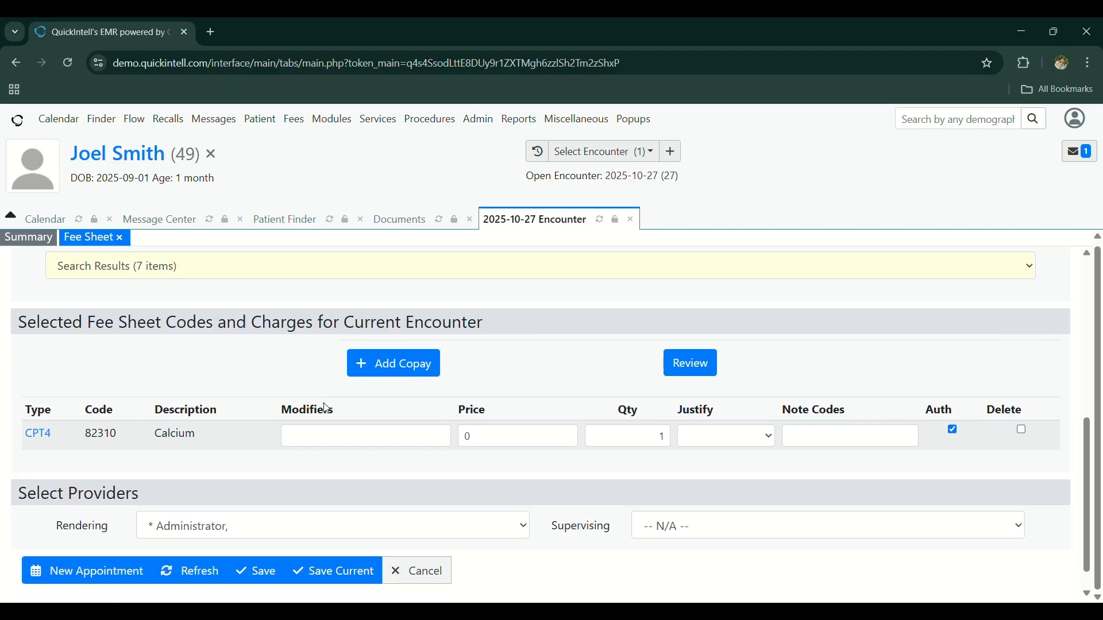
{"action": "scroll", "coordinate": [328, 409], "scroll_direction": "up", "scroll_amount": 2}
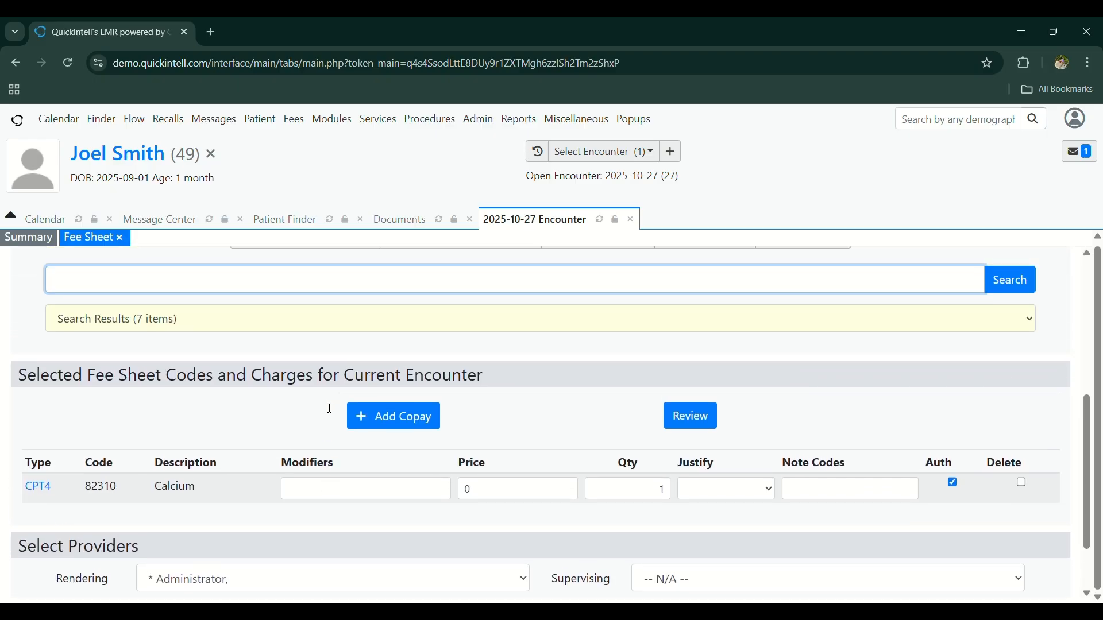
{"action": "left_click", "coordinate": [257, 327]}
{"action": "left_click", "coordinate": [191, 388]}
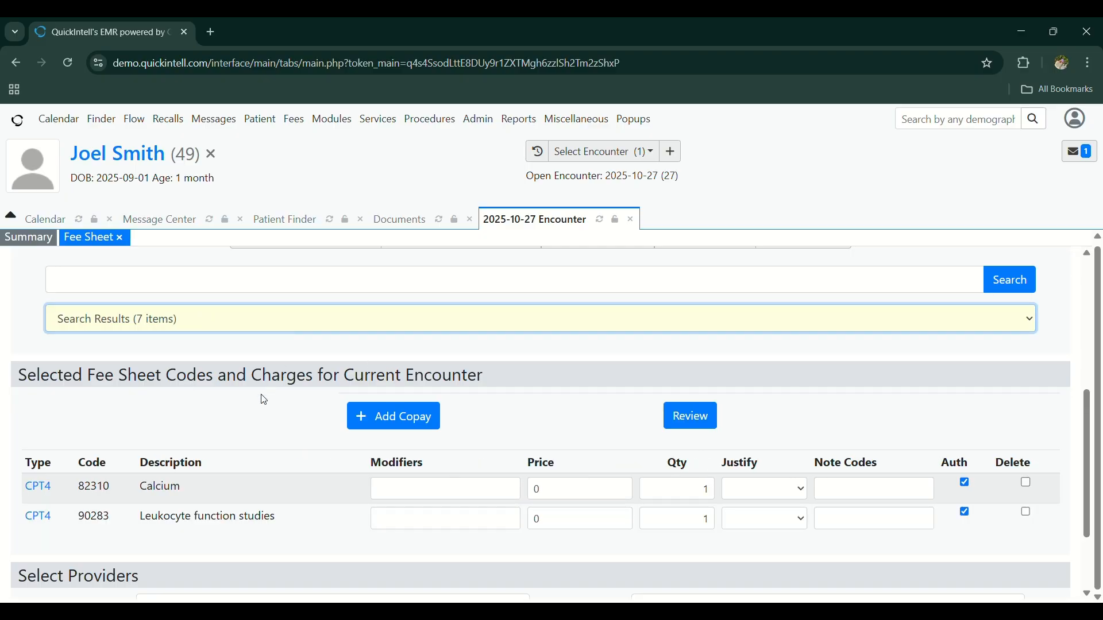
{"action": "left_click", "coordinate": [220, 406]}
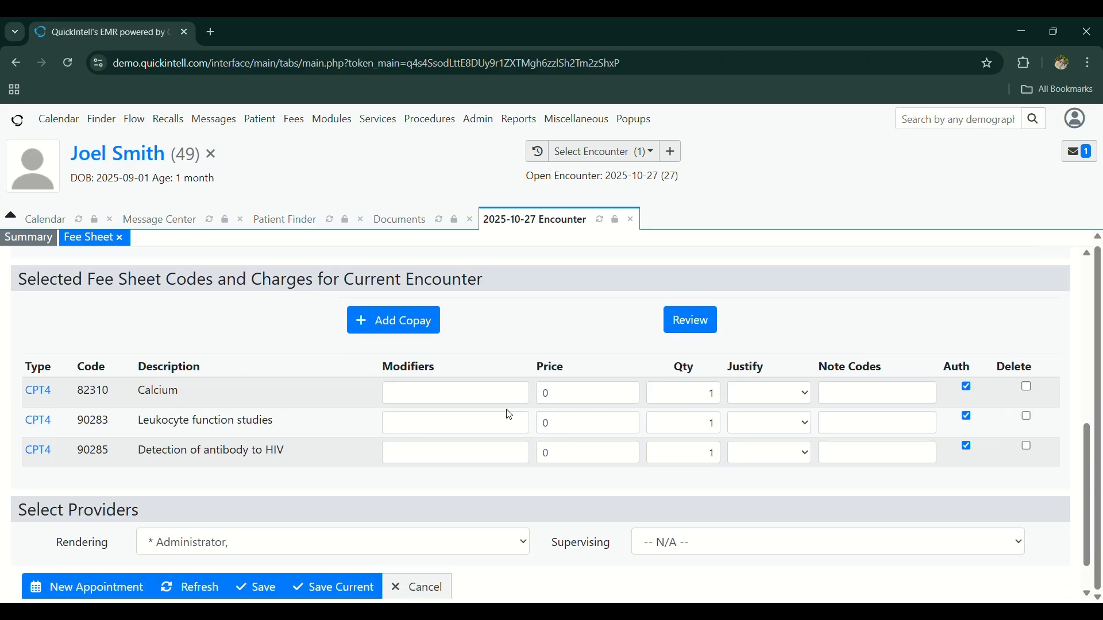
Set the prices to 100 for Calcium, 50 for Leukocyte studies and 100 for HIV
{"action": "left_click", "coordinate": [593, 401]}
{"action": "key", "text": "BackSpace"}
{"action": "type", "text": "100"}
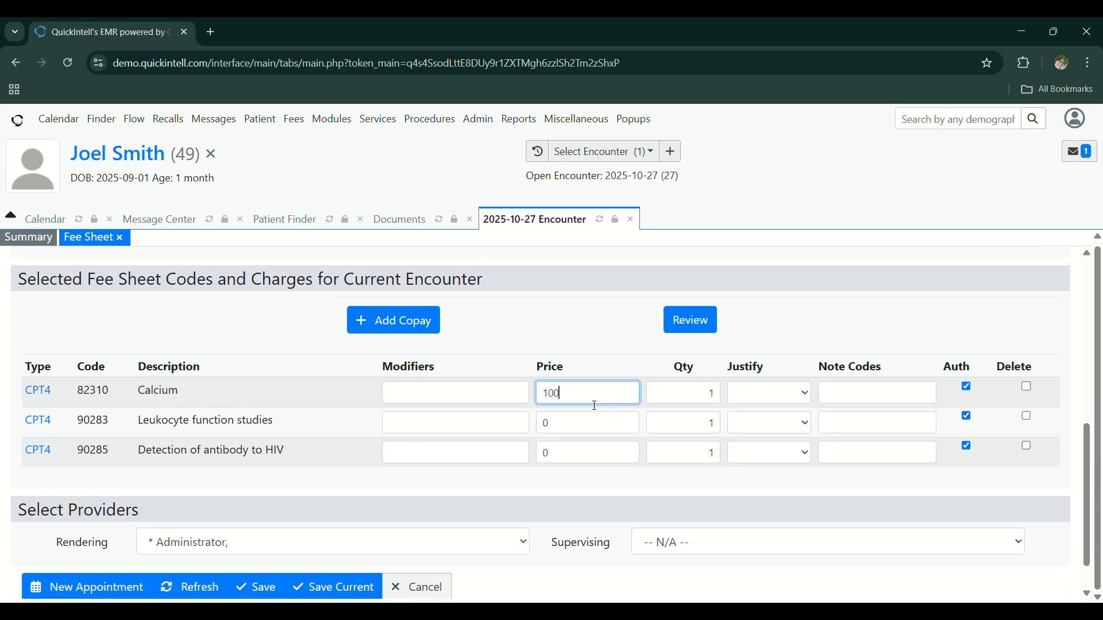
{"action": "left_click", "coordinate": [567, 426]}
{"action": "key", "text": "BackSpace"}
{"action": "type", "text": "50"}
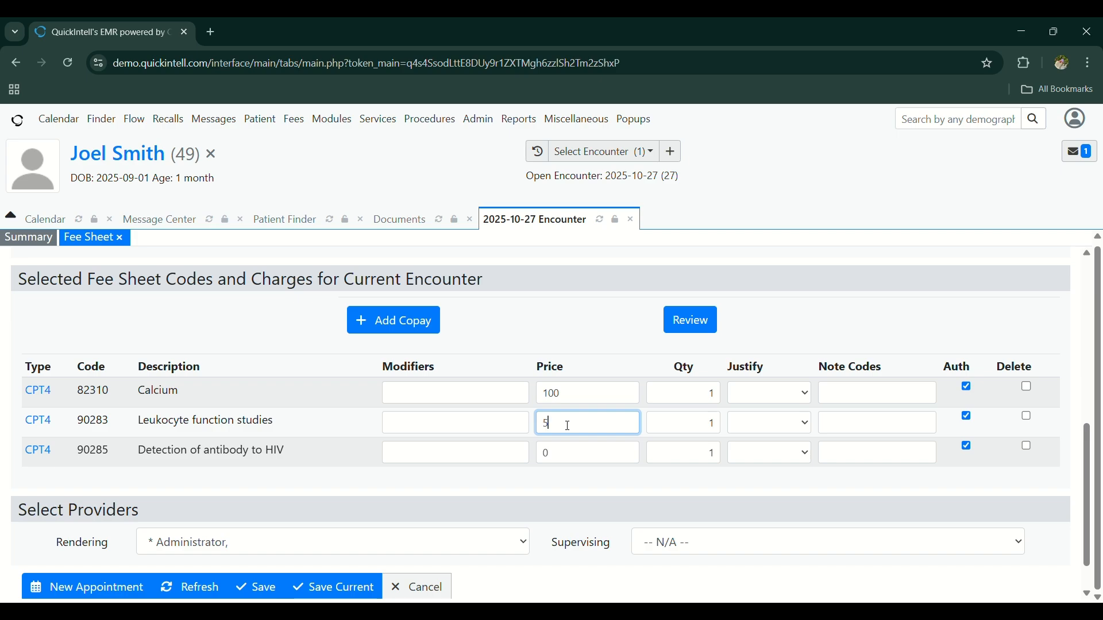
{"action": "left_click", "coordinate": [567, 456]}
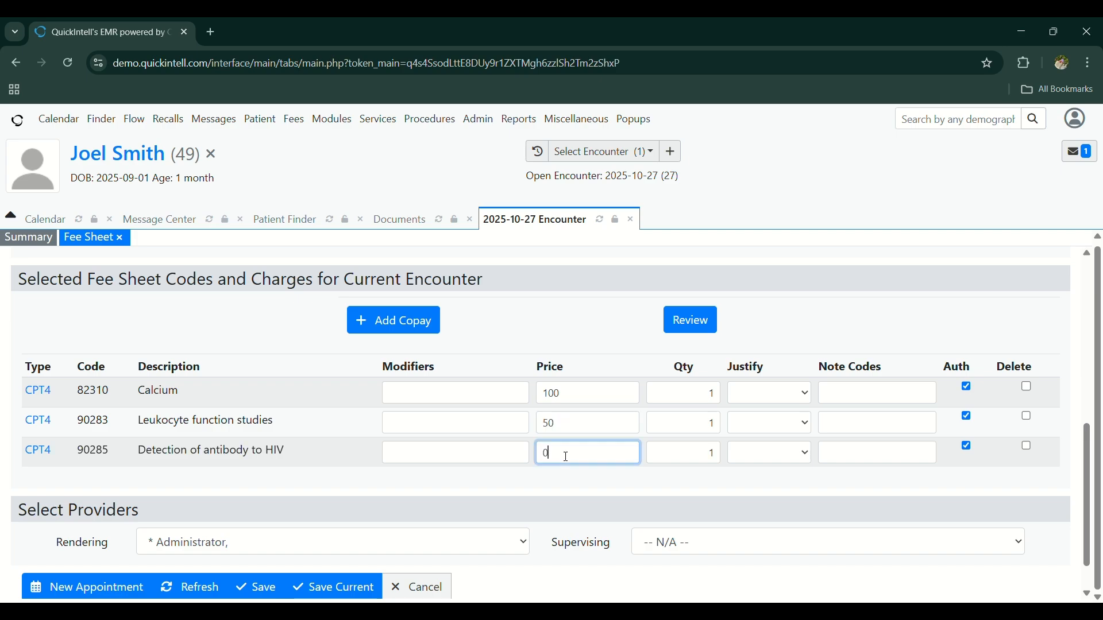
{"action": "key", "text": "BackSpace"}
{"action": "type", "text": "100"}
Set quantity 2 on the Calcium and HIV antibody test lines
{"action": "left_click", "coordinate": [689, 398]}
{"action": "key", "text": "BackSpace"}
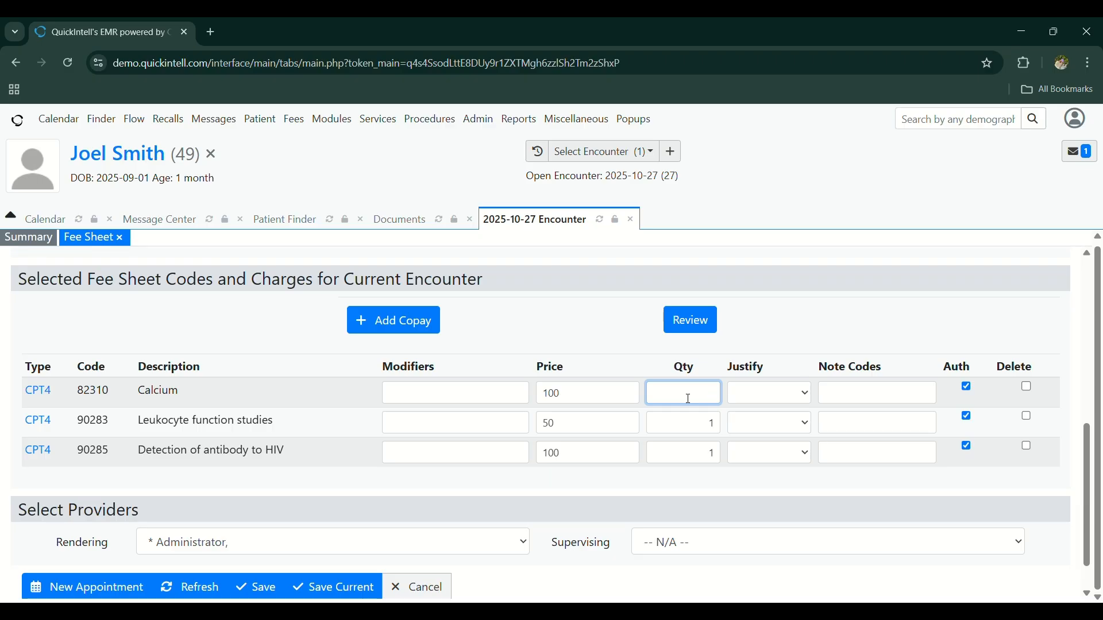
{"action": "type", "text": "2"}
{"action": "left_click", "coordinate": [719, 453]}
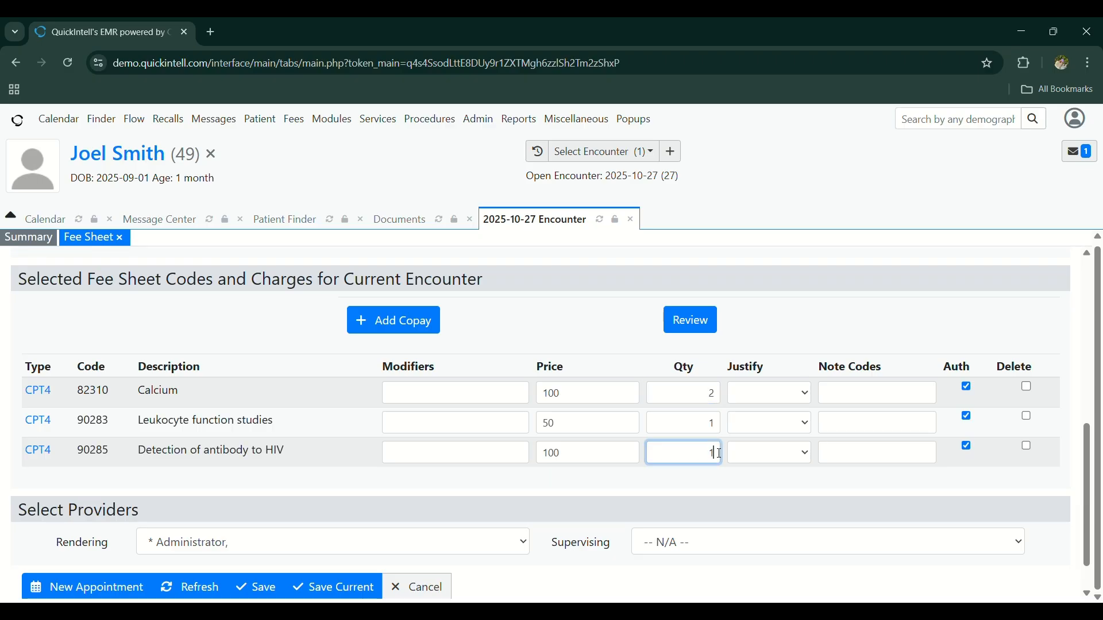
{"action": "left_click", "coordinate": [785, 398]}
{"action": "scroll", "coordinate": [839, 435], "scroll_direction": "down", "scroll_amount": 1}
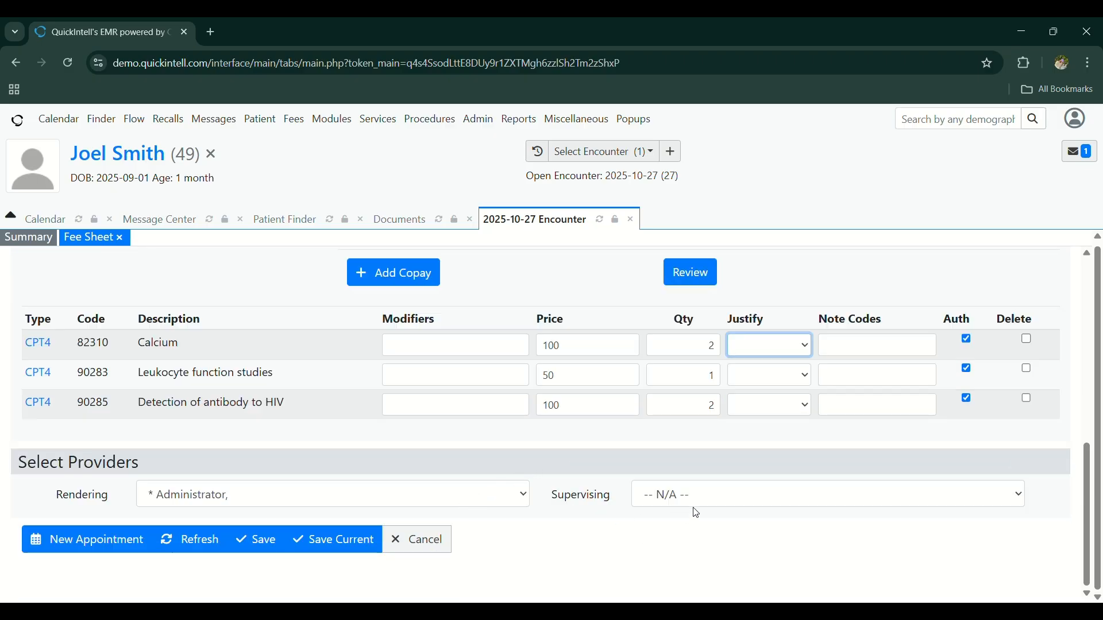
Assign a supervising provider to the encounter and save the fee sheet
{"action": "left_click", "coordinate": [676, 497]}
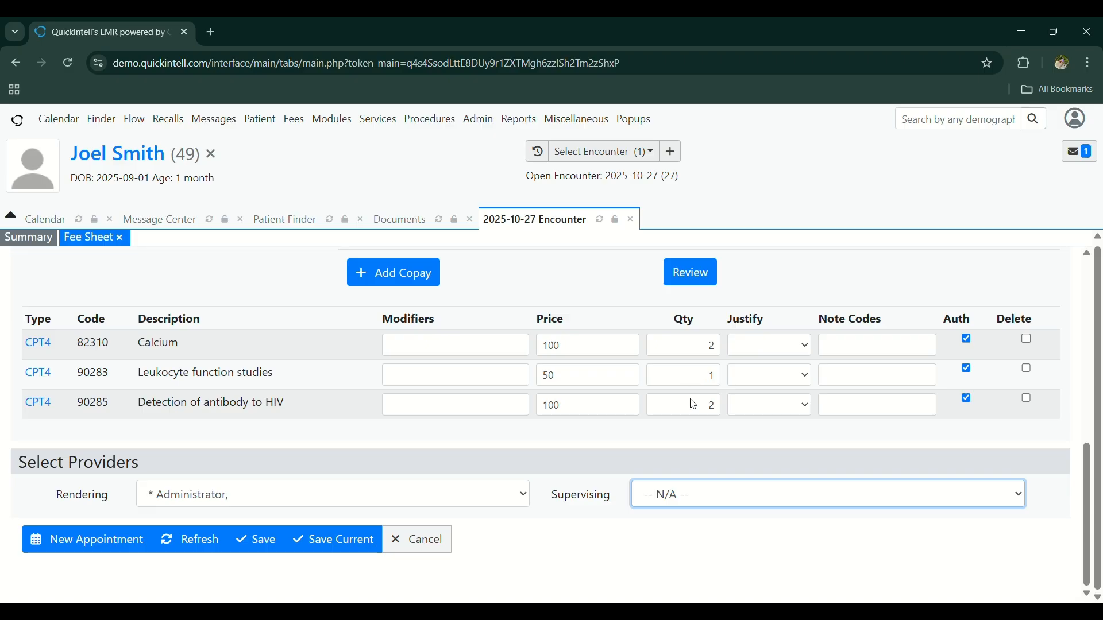
{"action": "key", "text": "Down"}
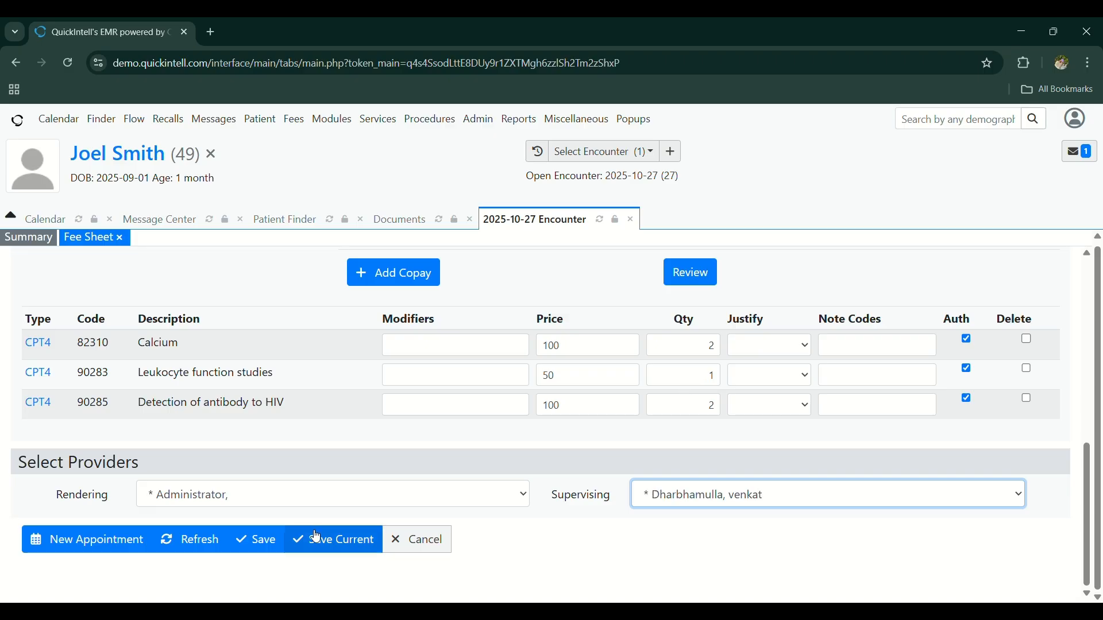
{"action": "left_click", "coordinate": [272, 547]}
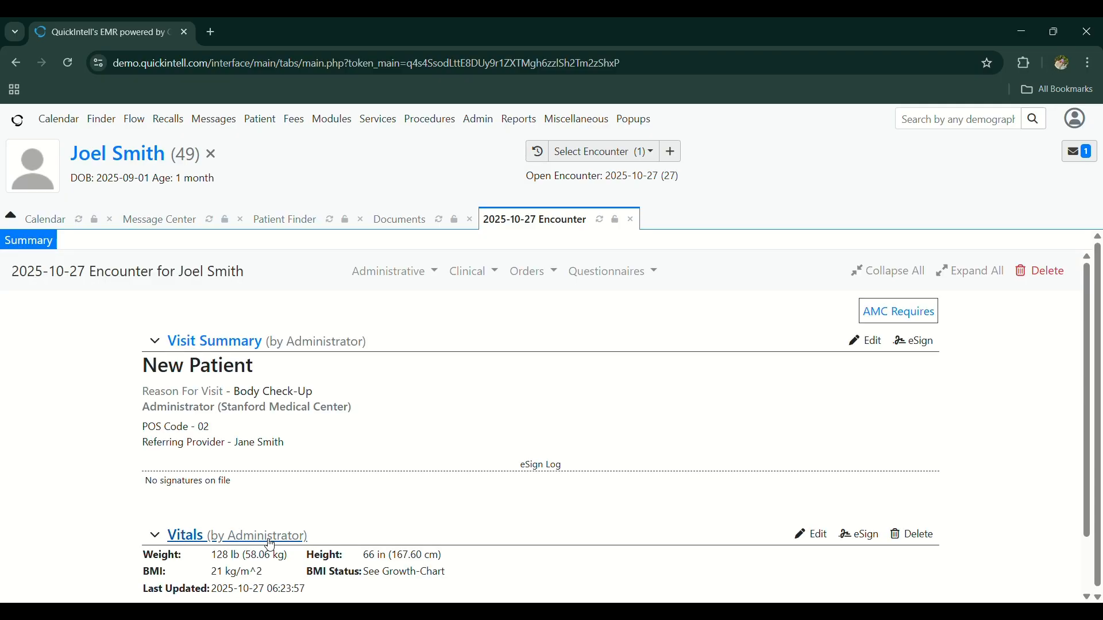
On the patient's dashboard, verify Billing shows 450.00 insurance and total balance due
{"action": "left_click", "coordinate": [128, 162]}
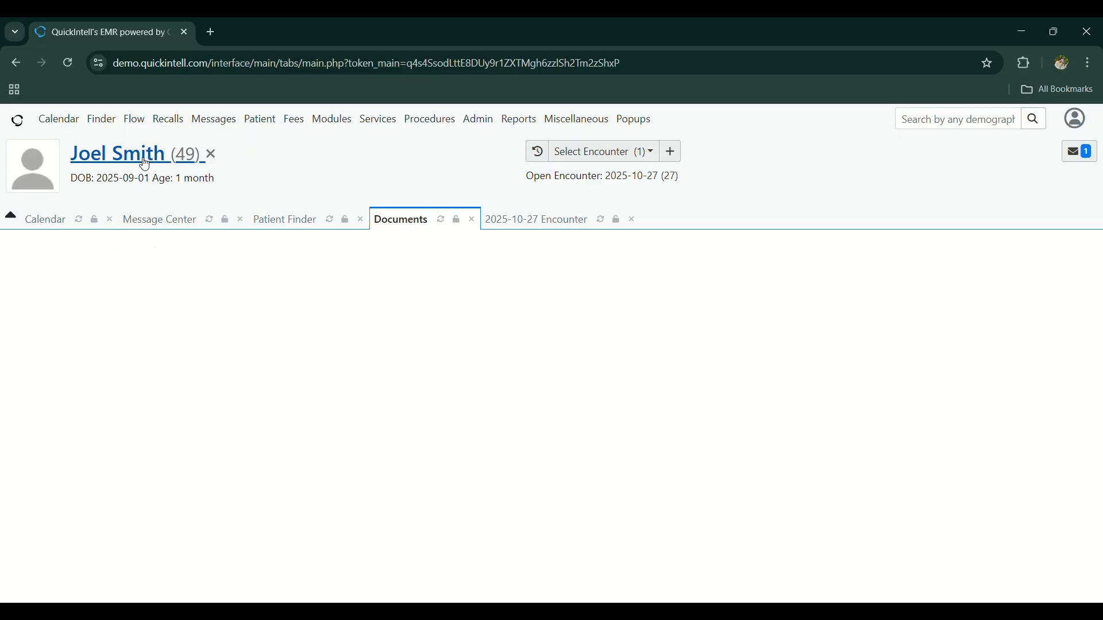
{"action": "scroll", "coordinate": [436, 334], "scroll_direction": "down", "scroll_amount": 3}
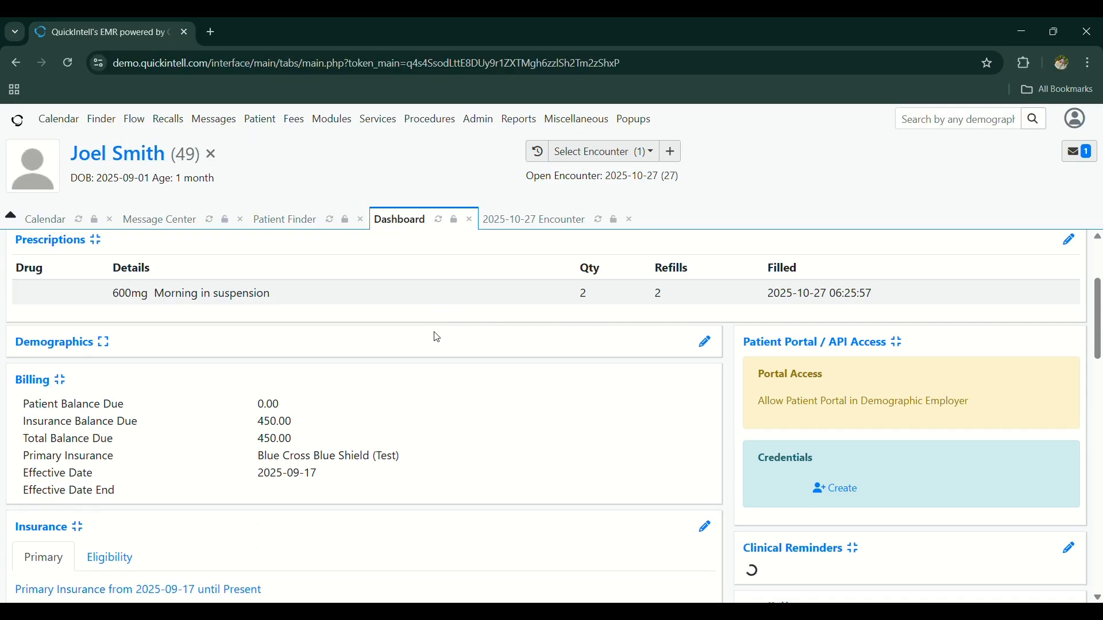
{"action": "left_click_drag", "start_coordinate": [30, 431], "coordinate": [305, 446]}
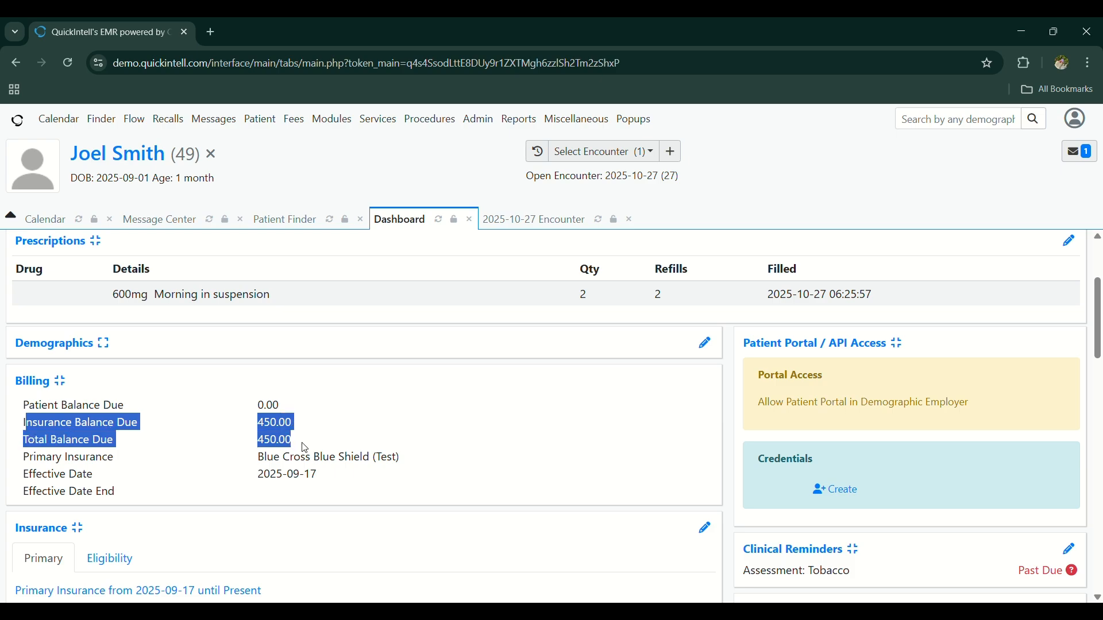
{"action": "left_click", "coordinate": [467, 444]}
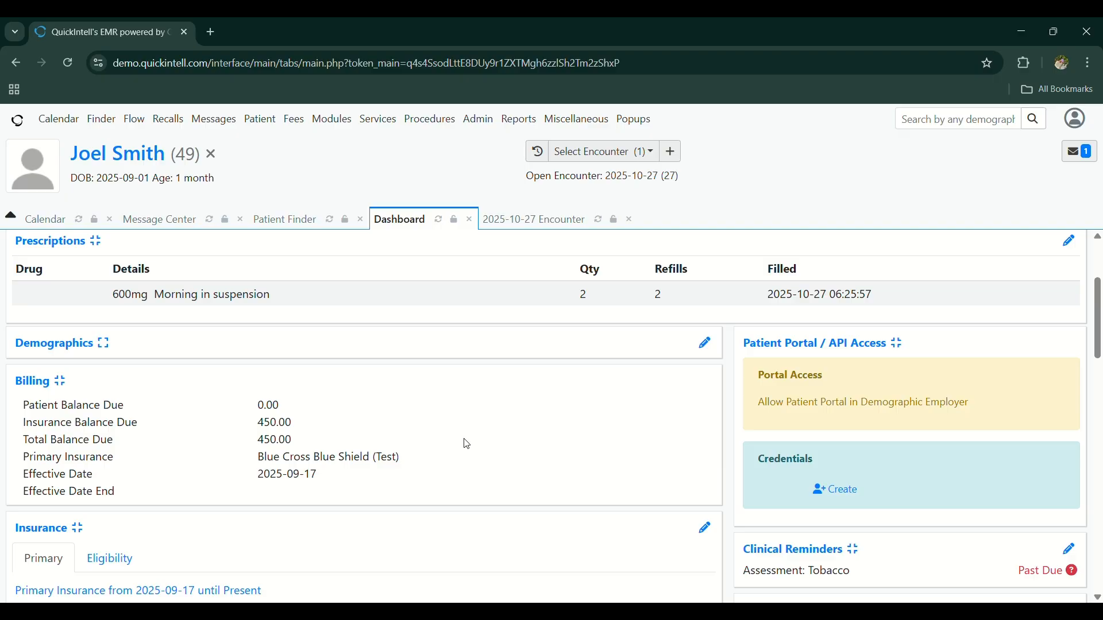
{"action": "left_click", "coordinate": [294, 120]}
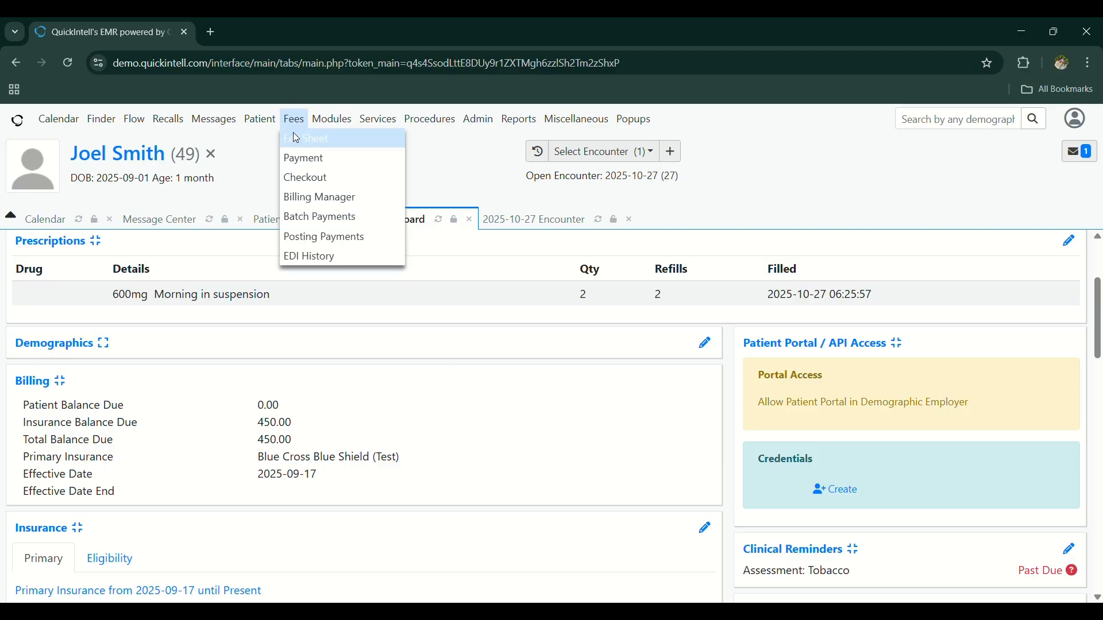
Record a 450 cash payment paid by the patient (Self) and generate its invoice
{"action": "left_click", "coordinate": [301, 159]}
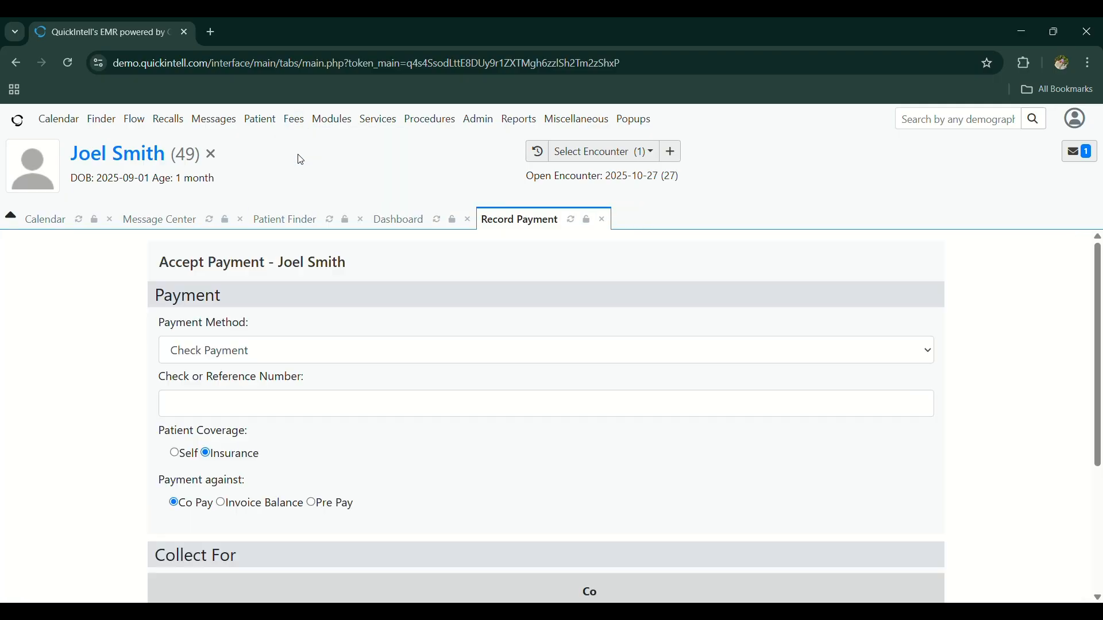
{"action": "left_click", "coordinate": [331, 354]}
{"action": "key", "text": "Up"}
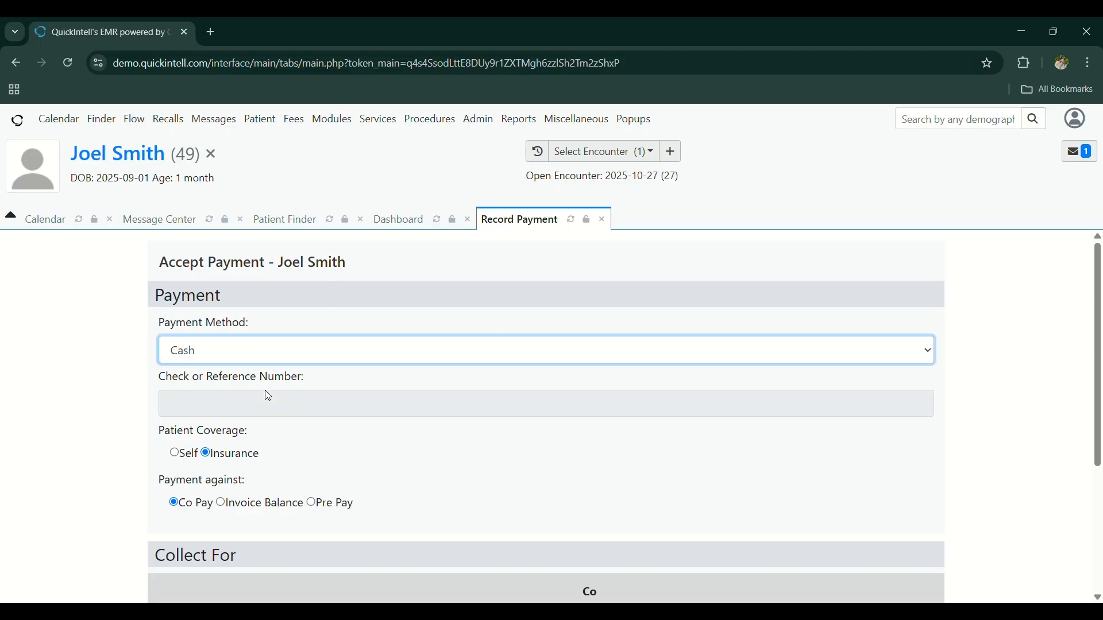
{"action": "scroll", "coordinate": [267, 396], "scroll_direction": "down", "scroll_amount": 2}
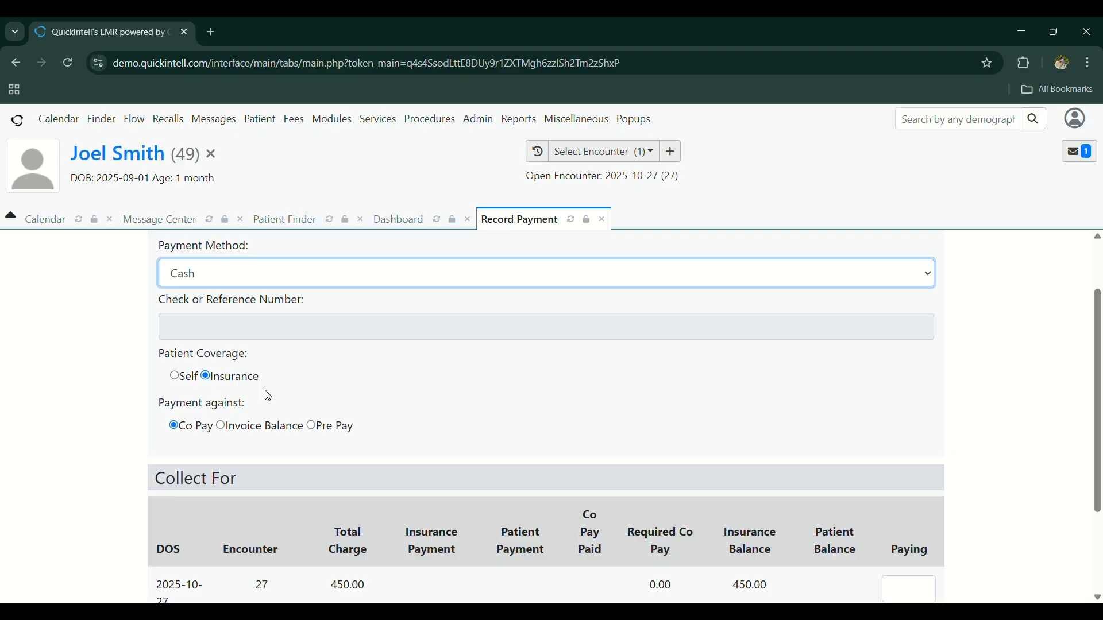
{"action": "left_click", "coordinate": [175, 376]}
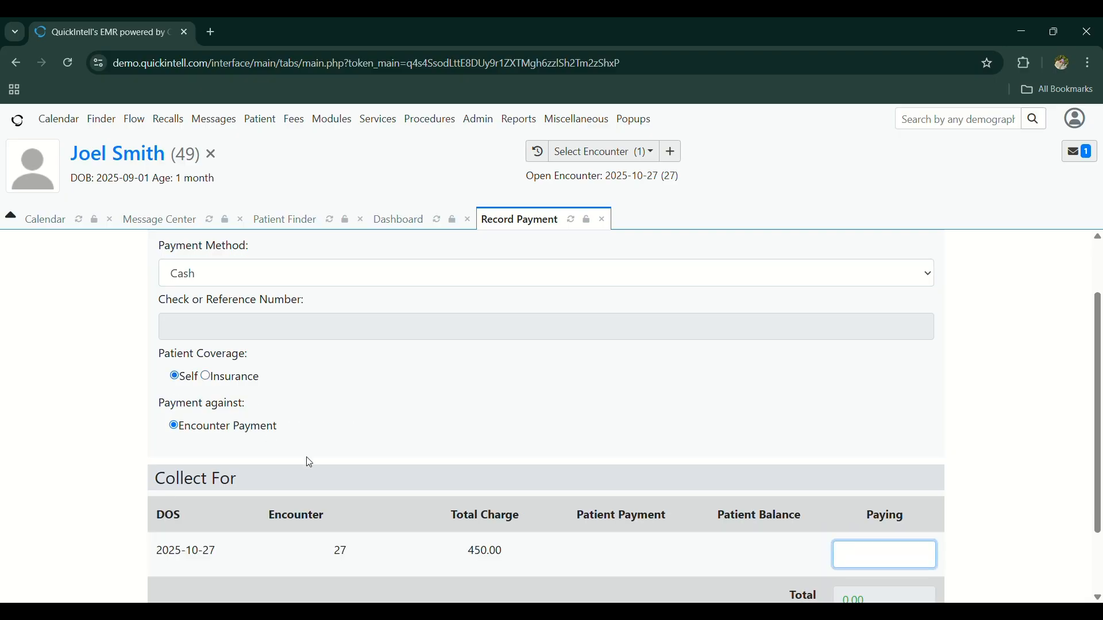
{"action": "scroll", "coordinate": [373, 458], "scroll_direction": "down", "scroll_amount": 2}
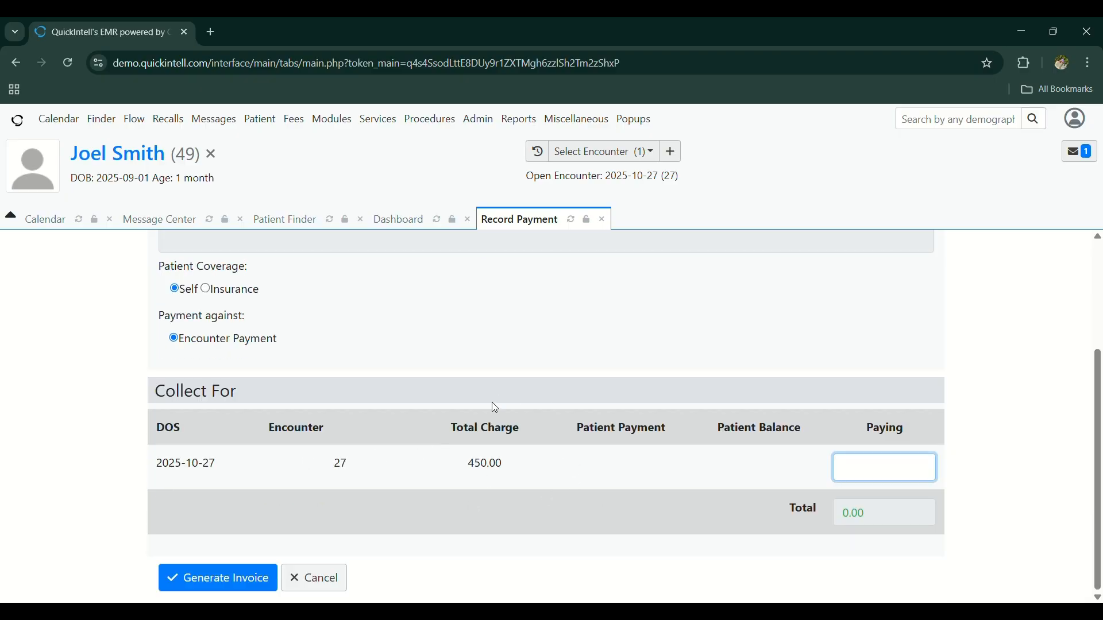
{"action": "type", "text": "450"}
{"action": "left_click", "coordinate": [236, 579]}
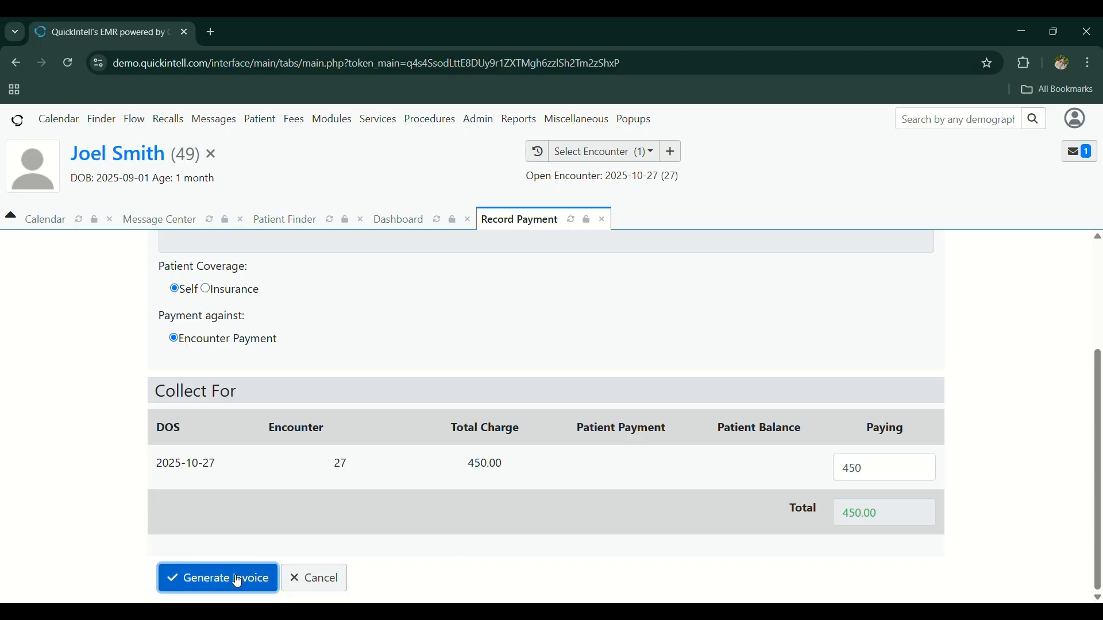
{"action": "left_click", "coordinate": [616, 156]}
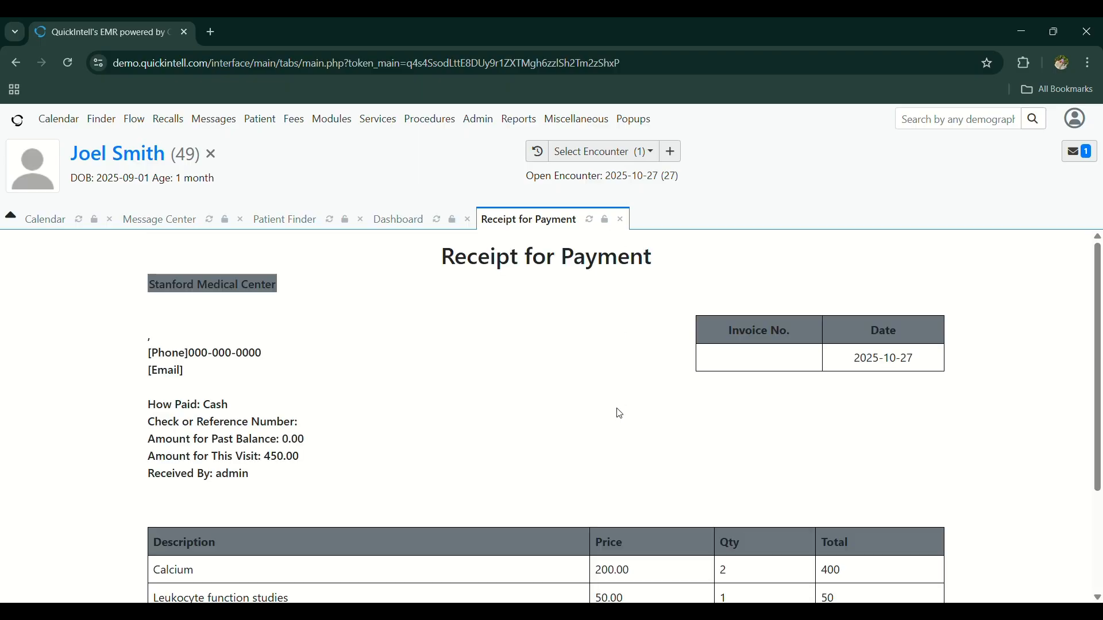
Exit the Receipt for Payment page back to the patient's Medical Record Dashboard
{"action": "scroll", "coordinate": [620, 412], "scroll_direction": "down", "scroll_amount": 3}
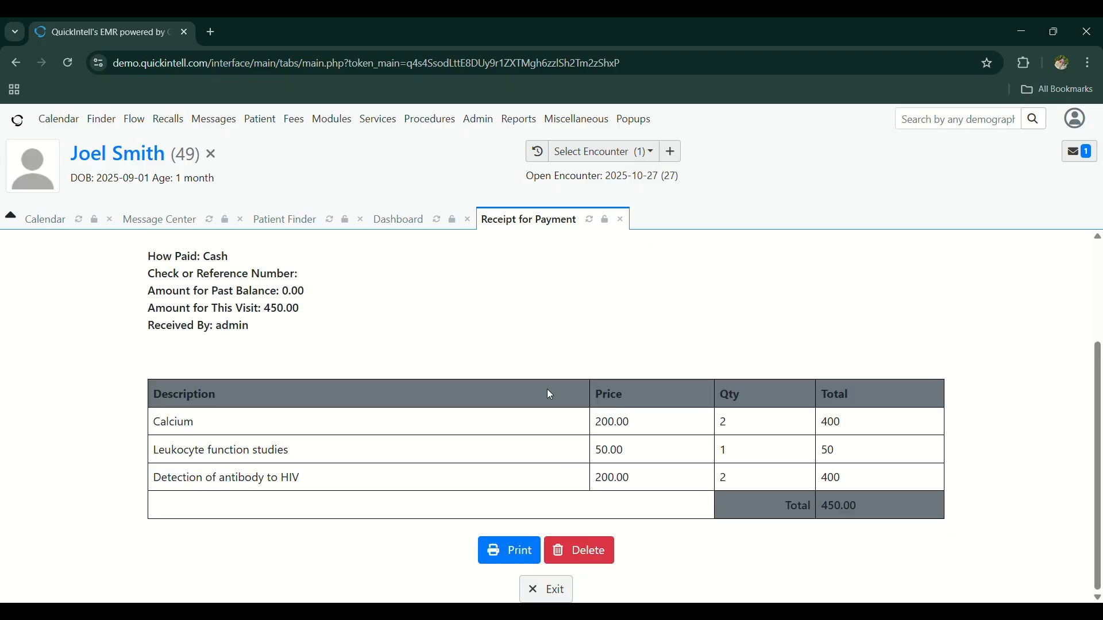
{"action": "left_click", "coordinate": [548, 590]}
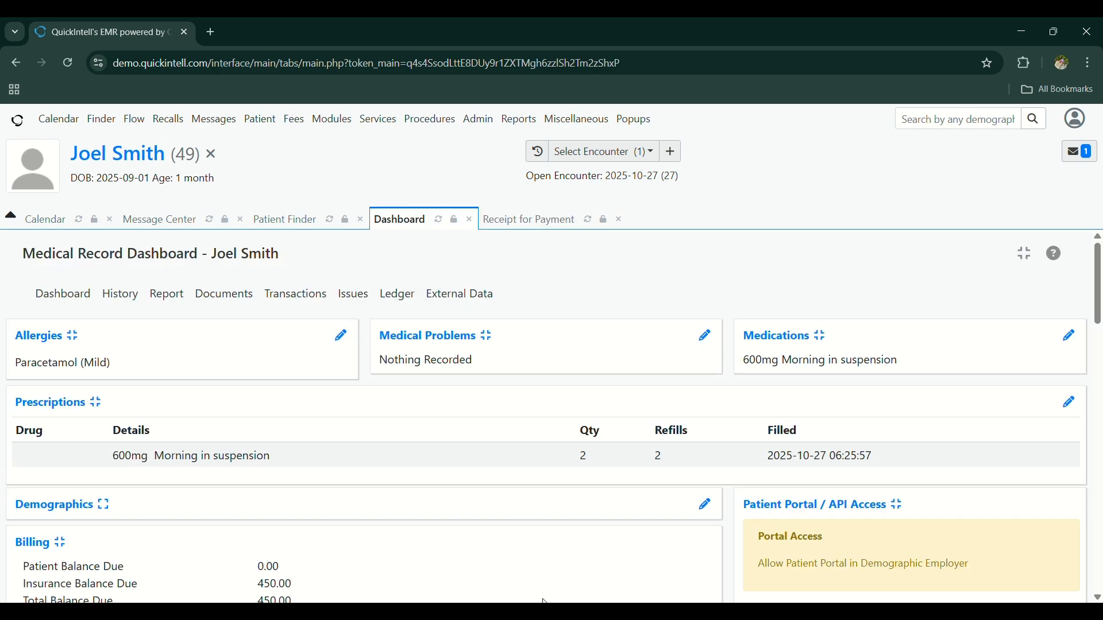
{"action": "scroll", "coordinate": [546, 597], "scroll_direction": "down", "scroll_amount": 1}
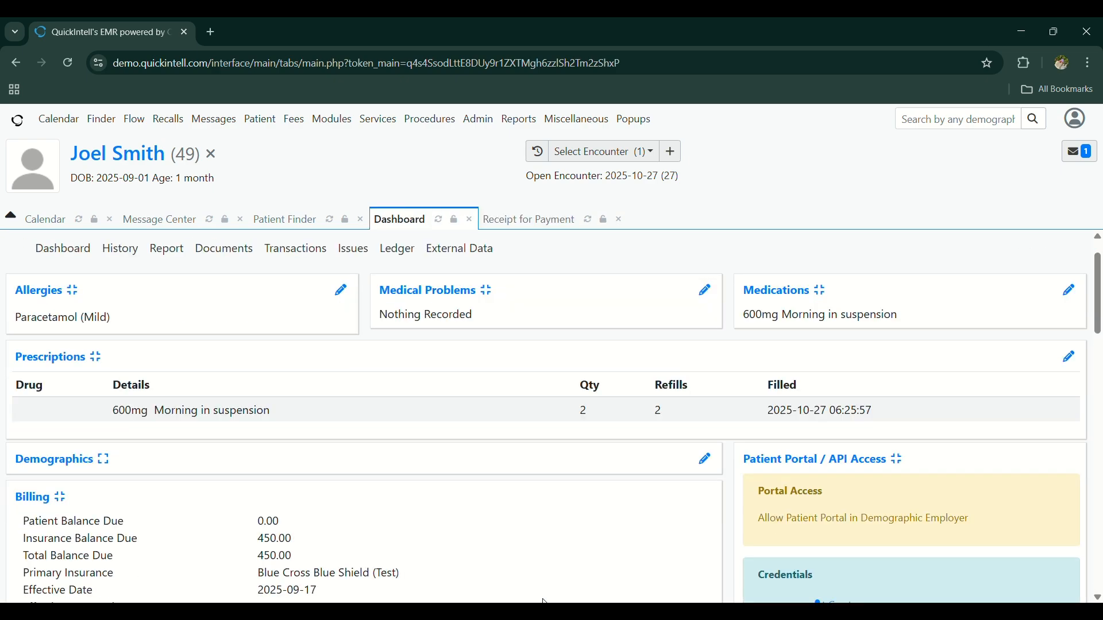